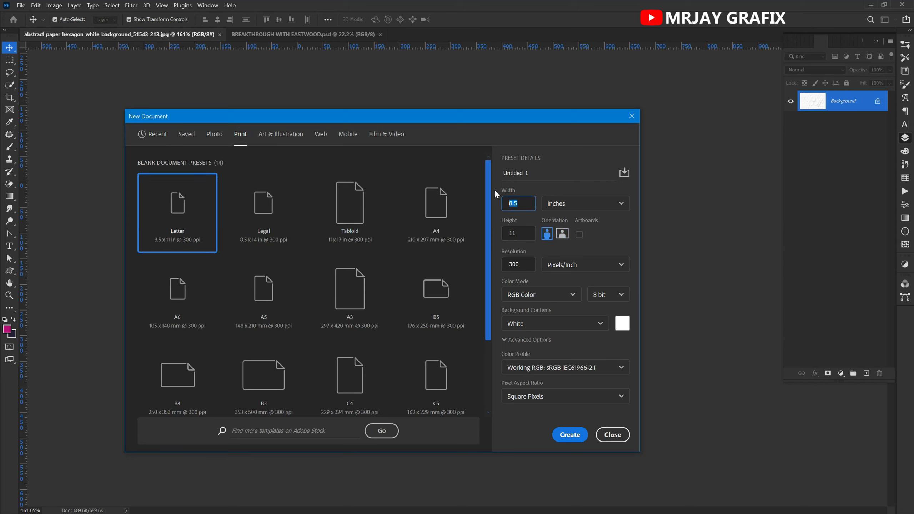
- Create a new blank document 2000 pixels wide and 2000 pixels high at 72 pixels/inch
text(1)
click(573, 205)
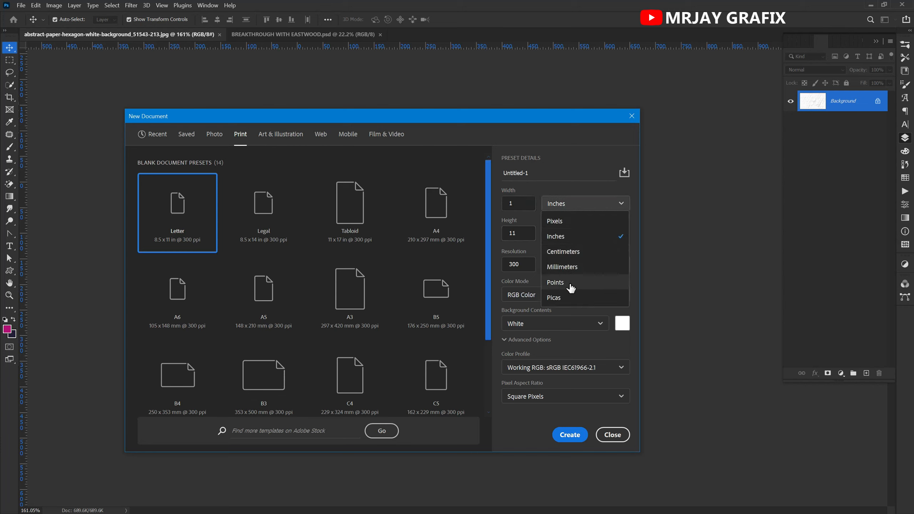
click(556, 221)
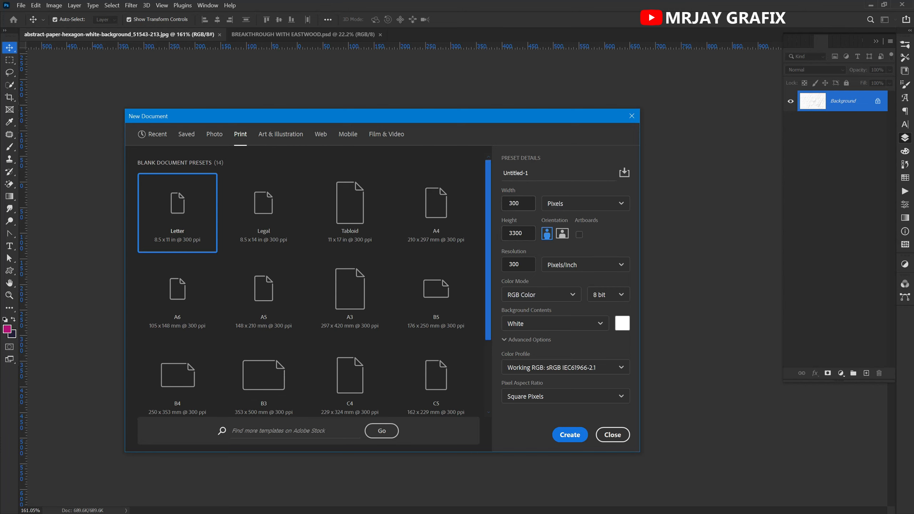
drag(527, 205, 471, 213)
text(2)
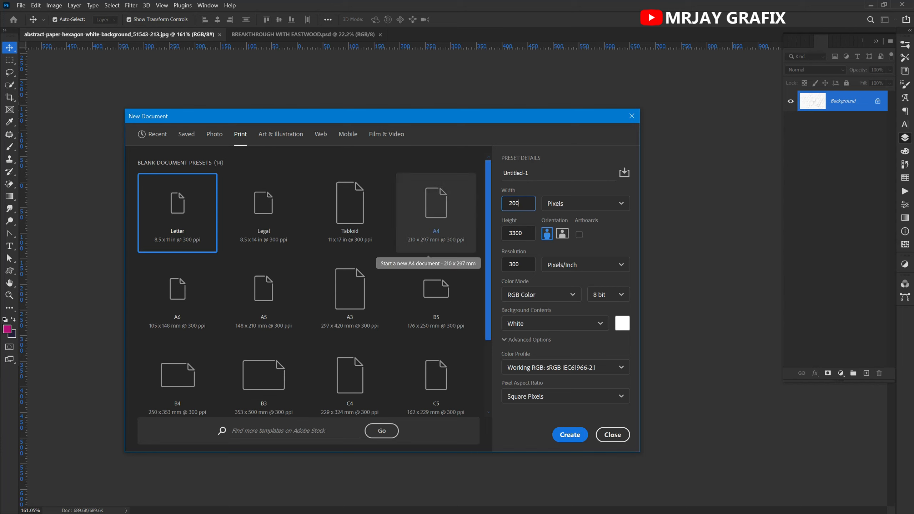
text(000)
click(532, 230)
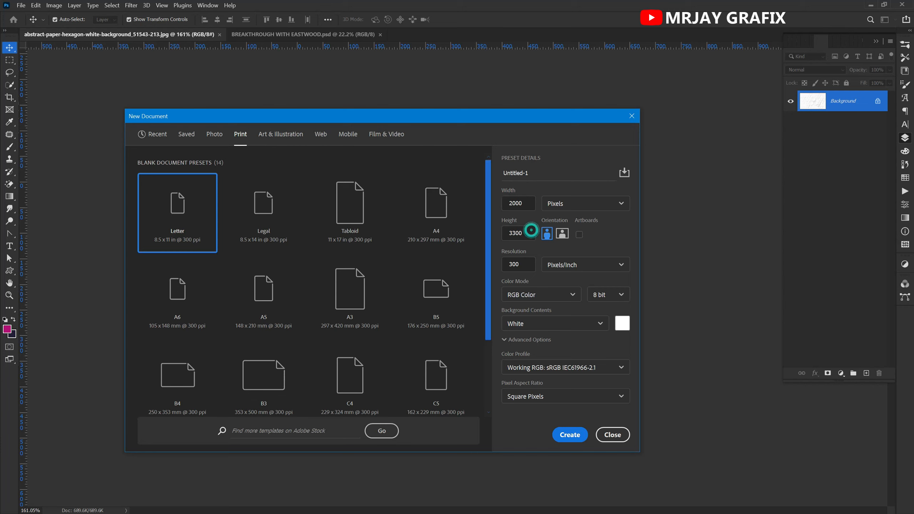
drag(531, 233, 500, 235)
text(2000)
key(Tab)
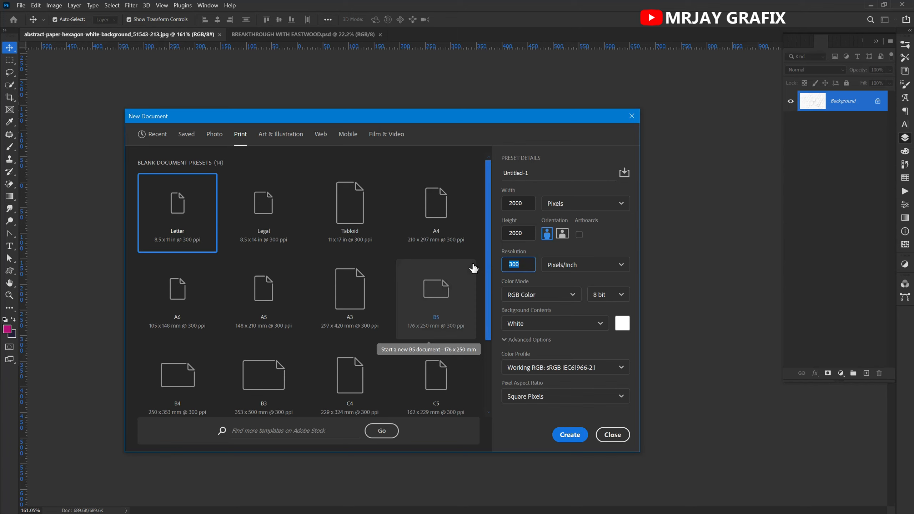
text(72)
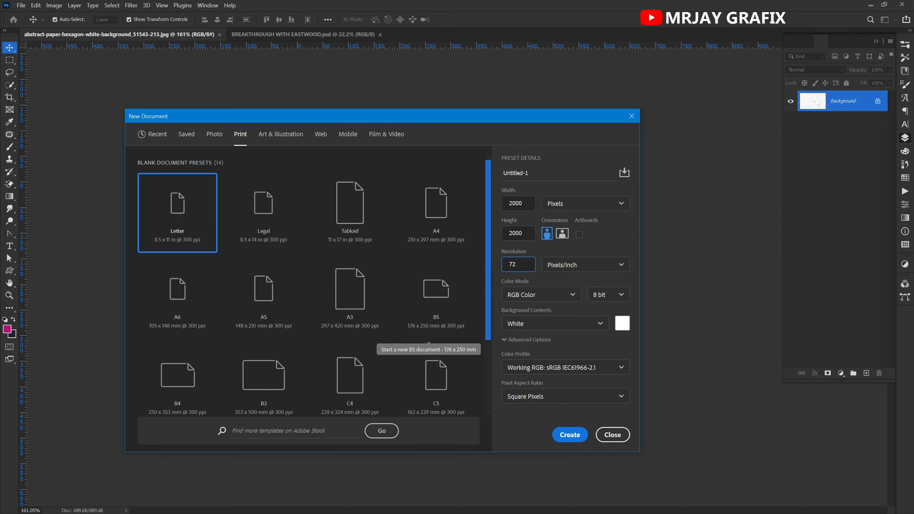
click(571, 436)
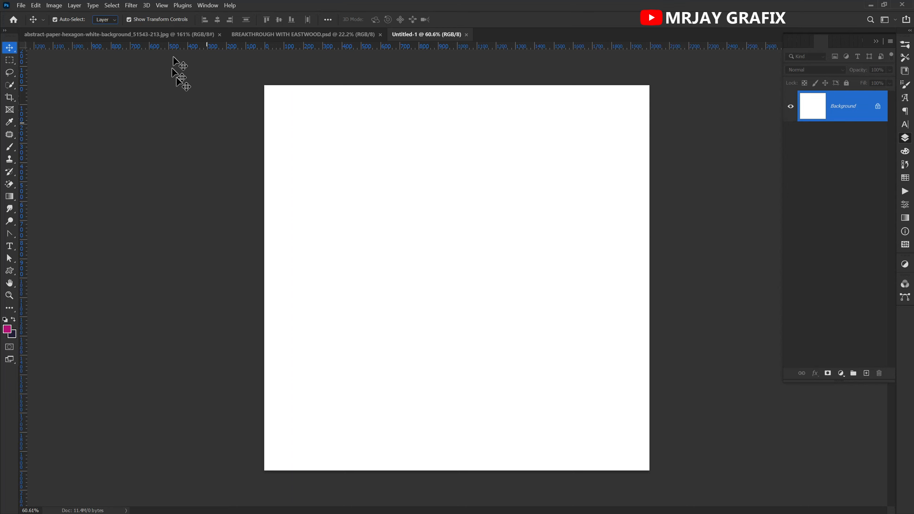
- Copy the white hexagon image into the new document, enlarge it beyond the canvas width and place it over the upper part
click(178, 34)
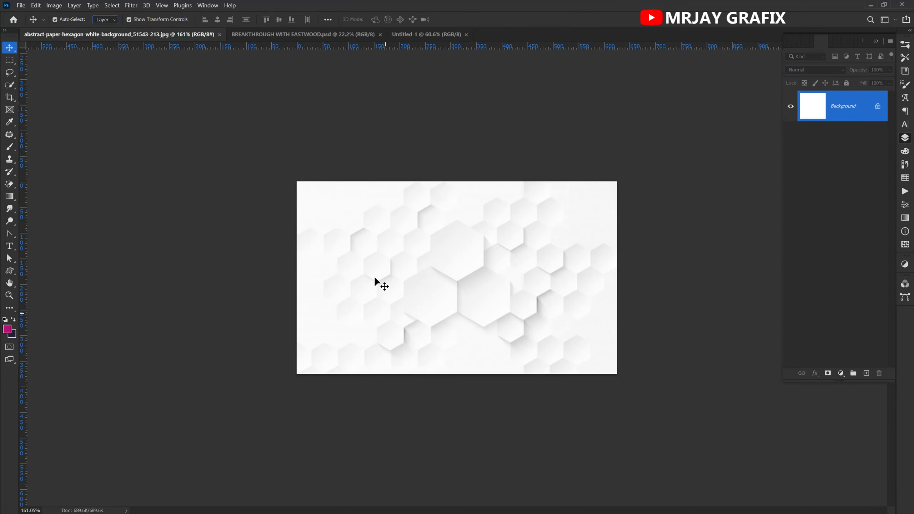
drag(455, 292, 424, 180)
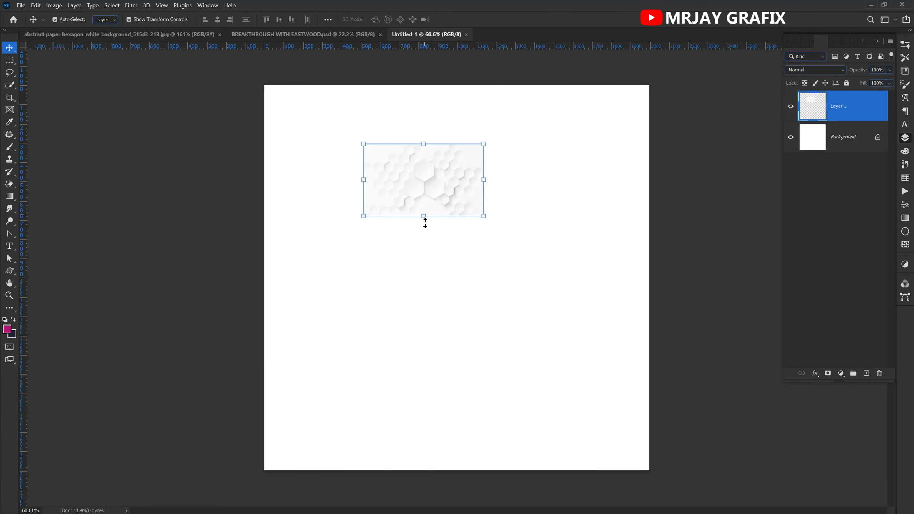
drag(426, 218, 439, 341)
key(Return)
drag(418, 286, 477, 420)
key(Return)
drag(459, 310, 458, 250)
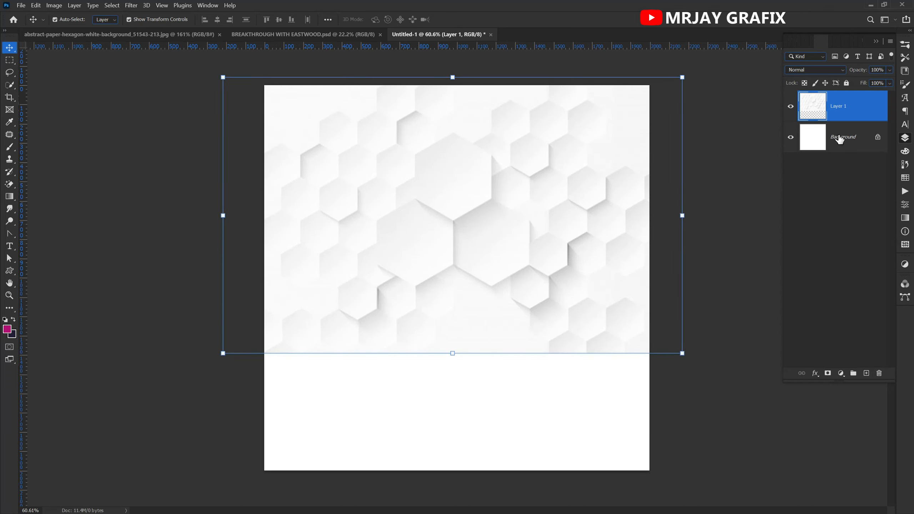
- Add a layer mask to the hexagon layer and fade its lower edge with a soft black brush about 1100 px wide
click(828, 373)
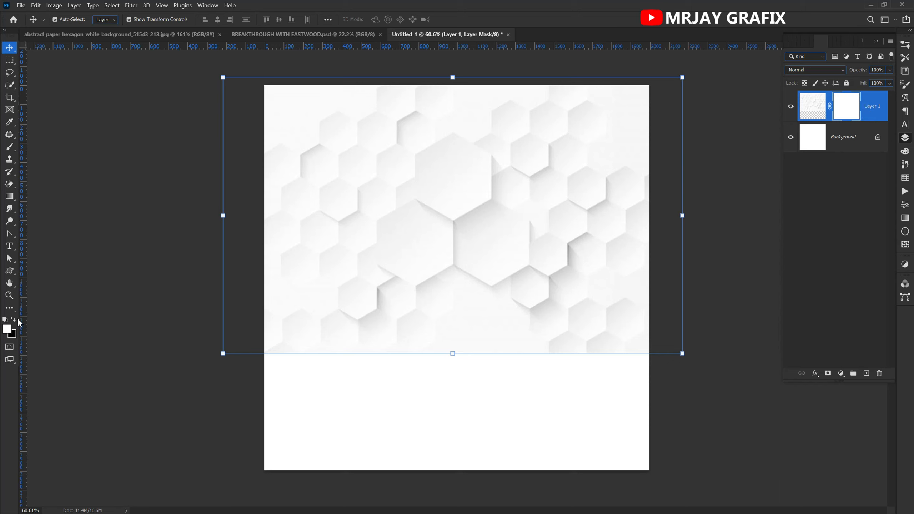
click(14, 321)
click(11, 151)
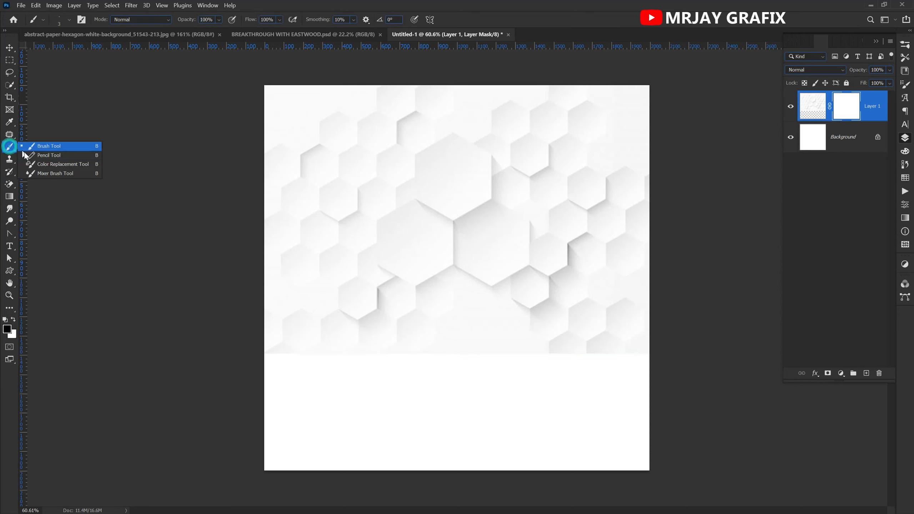
click(43, 148)
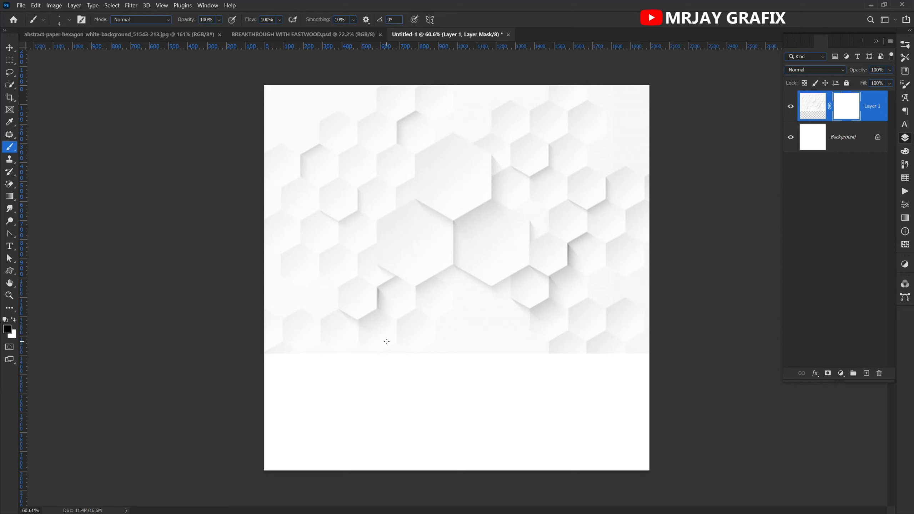
key(bracketright)
key(bracketright)
key(bracketright)
key(bracketright)
key(bracketright)
key(bracketright)
key(bracketright)
key(bracketright)
key(bracketright)
key(bracketright)
key(bracketright)
key(bracketright)
key(bracketright)
key(bracketright)
key(bracketright)
key(bracketright)
key(bracketright)
key(bracketright)
key(bracketright)
key(bracketleft)
key(bracketleft)
key(bracketleft)
key(bracketleft)
key(bracketleft)
key(bracketleft)
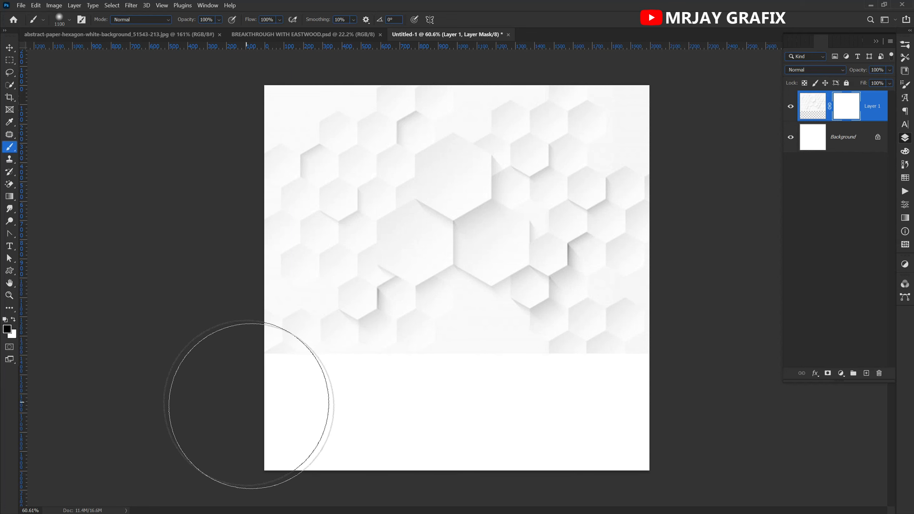
drag(760, 373, 487, 425)
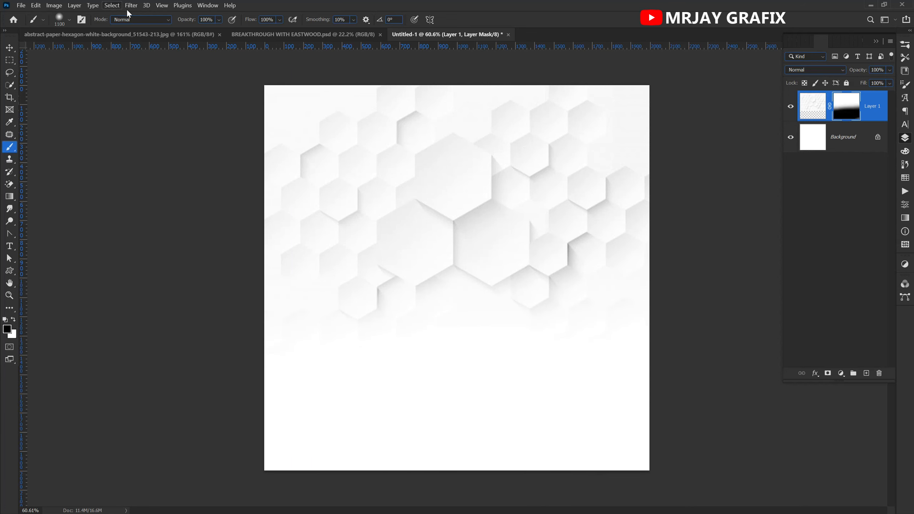
- Soften the hexagons across the middle and upper area by painting on the layer mask with the brush at 70% opacity
key(7)
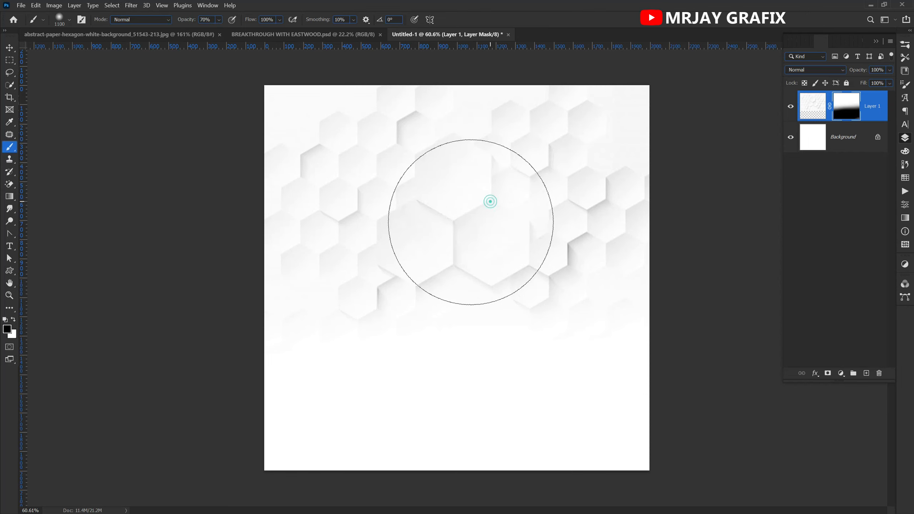
mouse_move(431, 231)
mouse_down()
mouse_move(377, 244)
mouse_move(576, 225)
mouse_up()
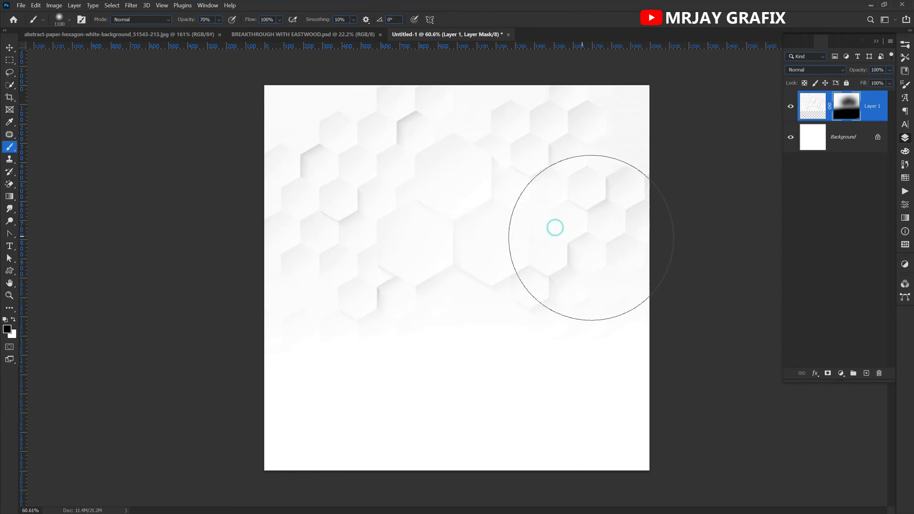
click(306, 175)
click(347, 213)
click(489, 159)
- Move the hexagon layer lower on the canvas and fade its upper edge on the mask, raising the brush opacity to 100%
click(9, 47)
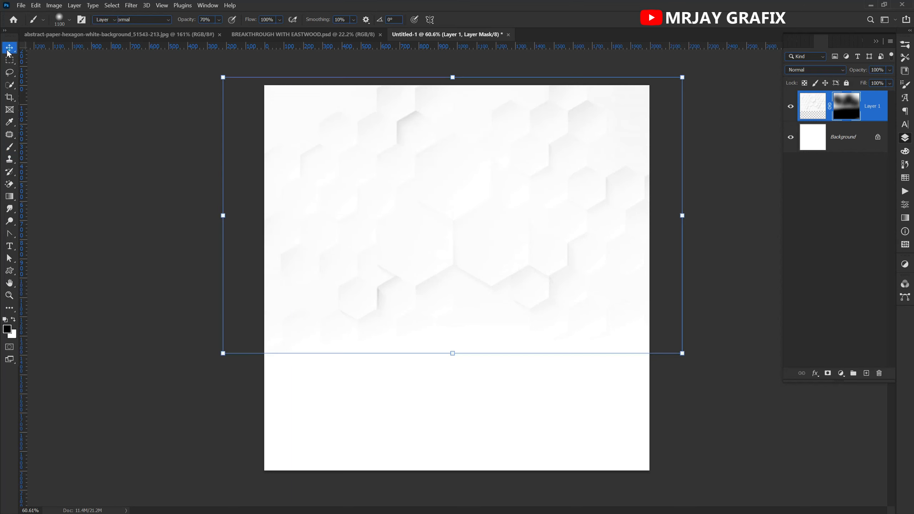
drag(398, 288, 390, 325)
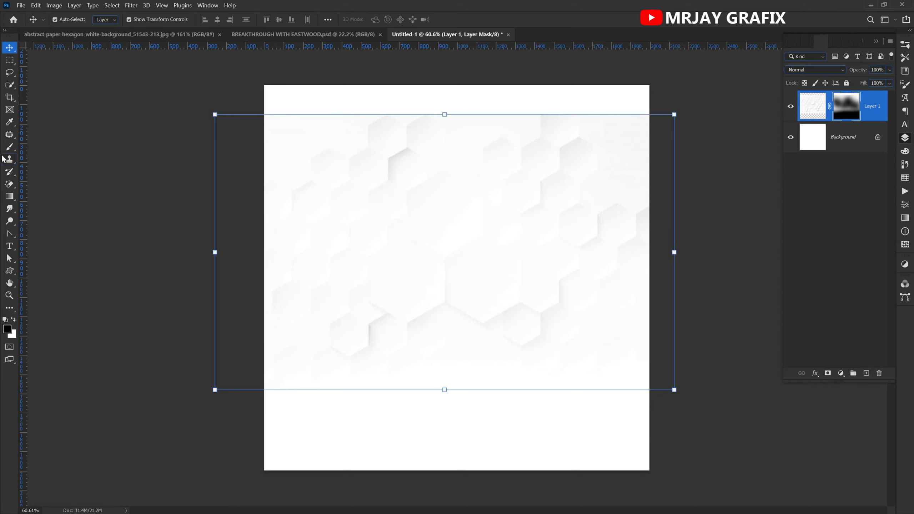
click(13, 149)
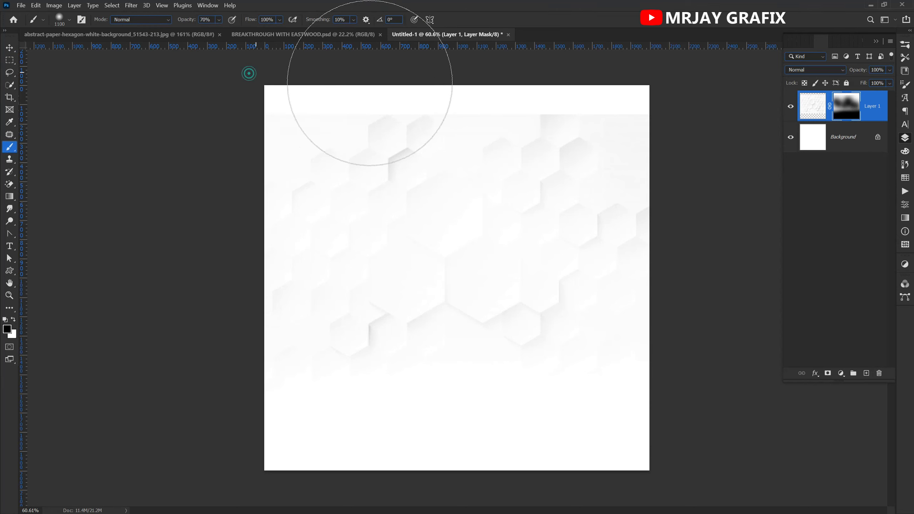
mouse_move(567, 83)
mouse_down()
mouse_move(613, 84)
mouse_move(240, 84)
mouse_move(284, 83)
mouse_up()
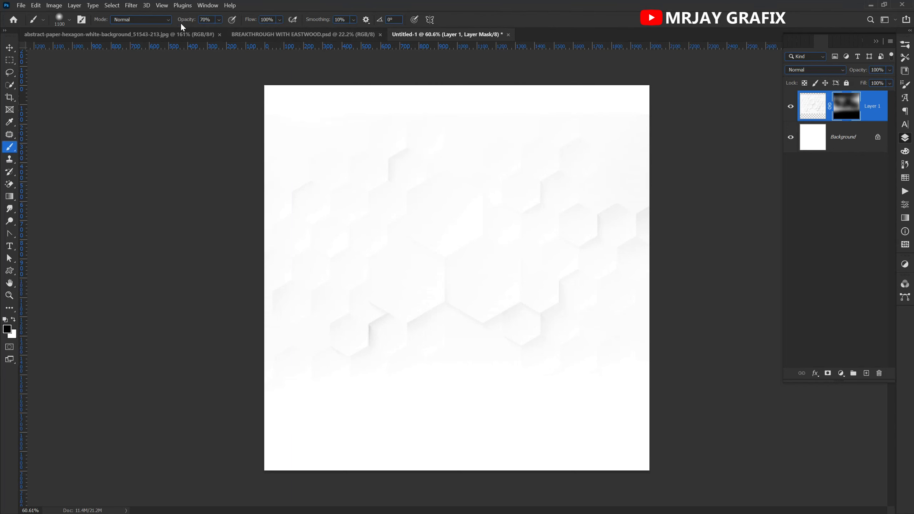
drag(182, 21, 430, 19)
click(464, 103)
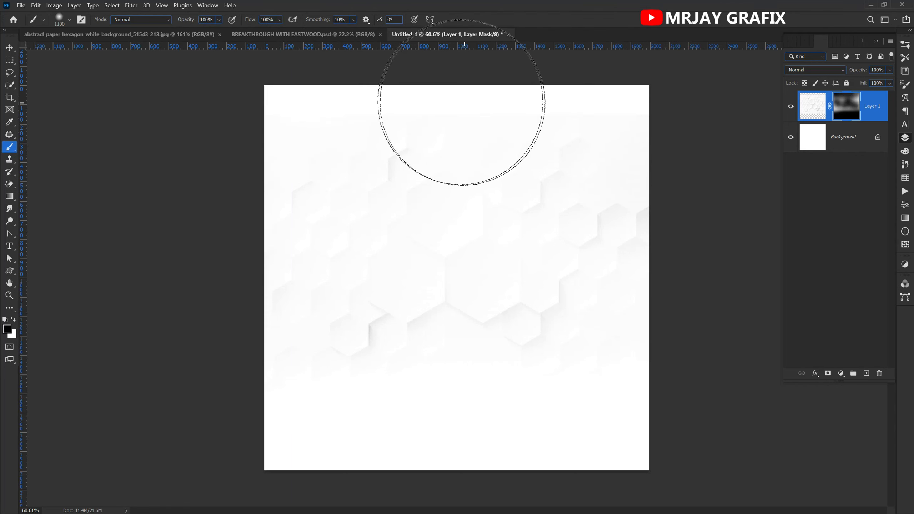
click(537, 79)
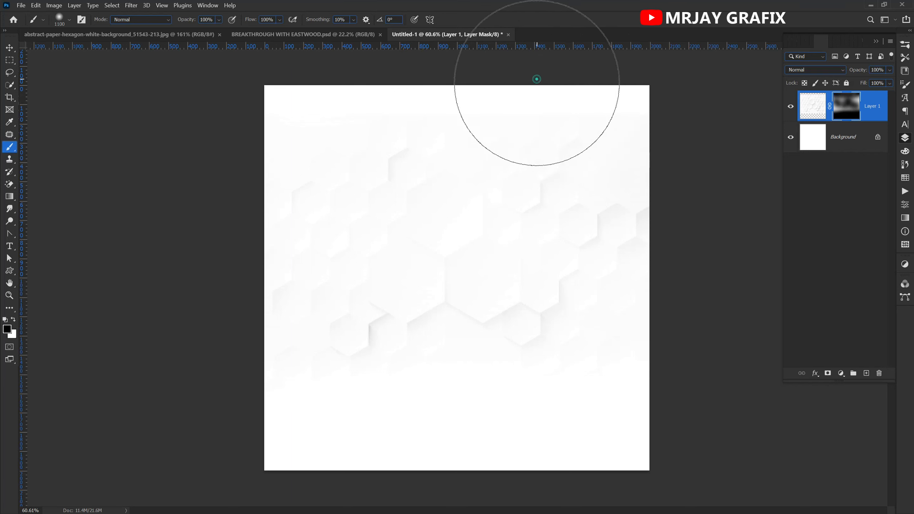
click(10, 48)
click(98, 118)
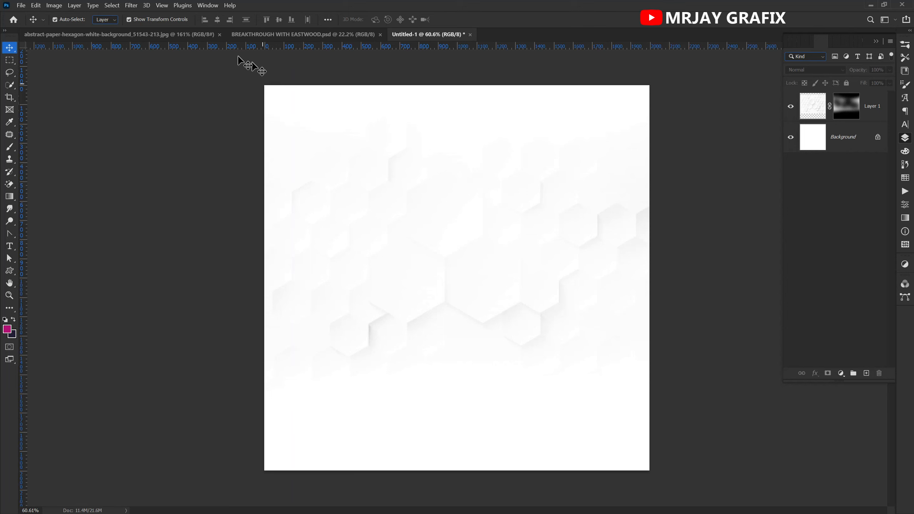
- Unlock the man's portrait layer in the BREAKTHROUGH flyer document and copy it into Untitled-1
click(239, 35)
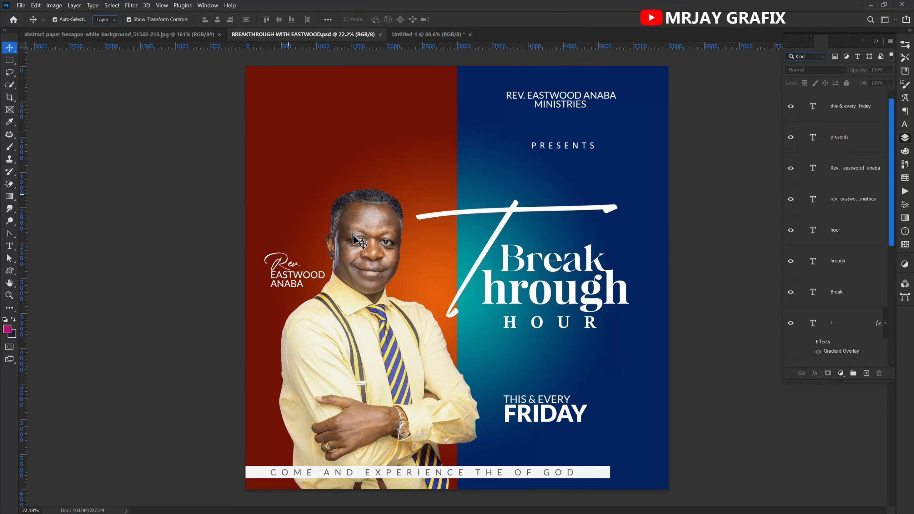
right_click(356, 226)
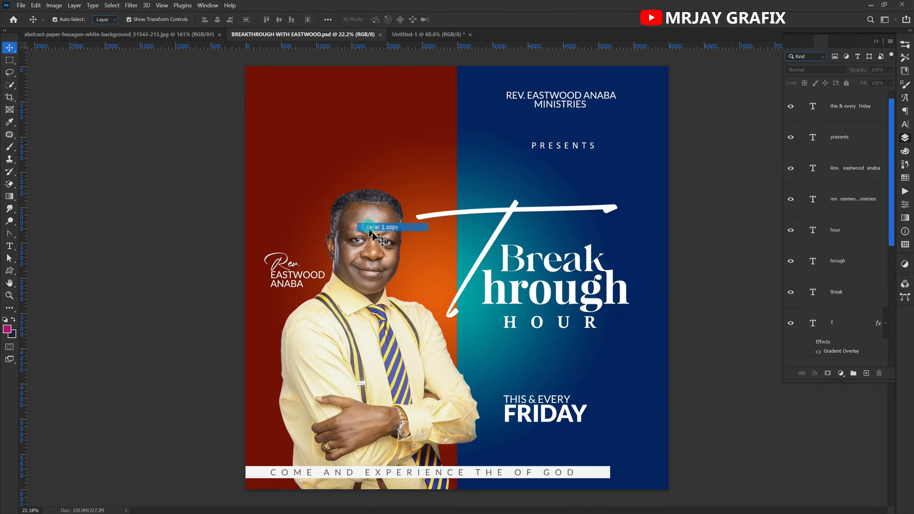
click(383, 254)
click(846, 84)
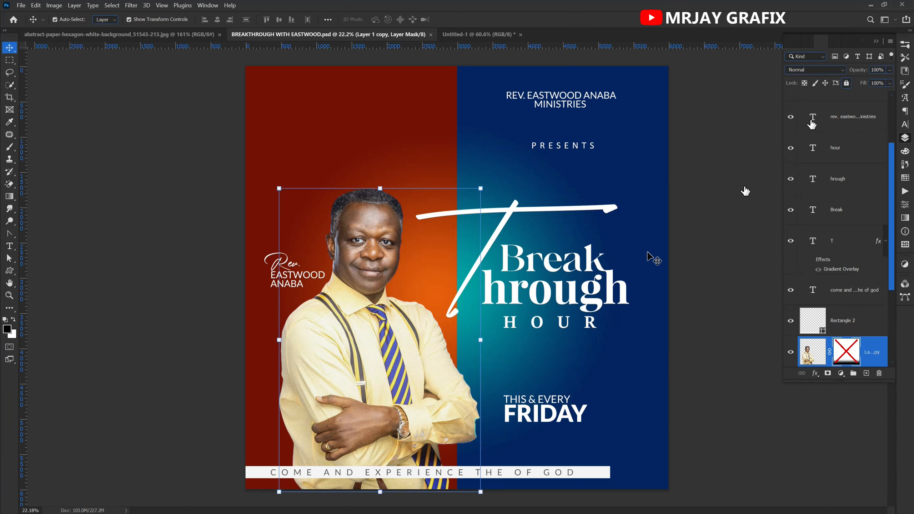
drag(341, 224, 435, 306)
- Scale the portrait down to about half the canvas height and place it in the upper middle of the canvas
drag(170, 306, 542, 305)
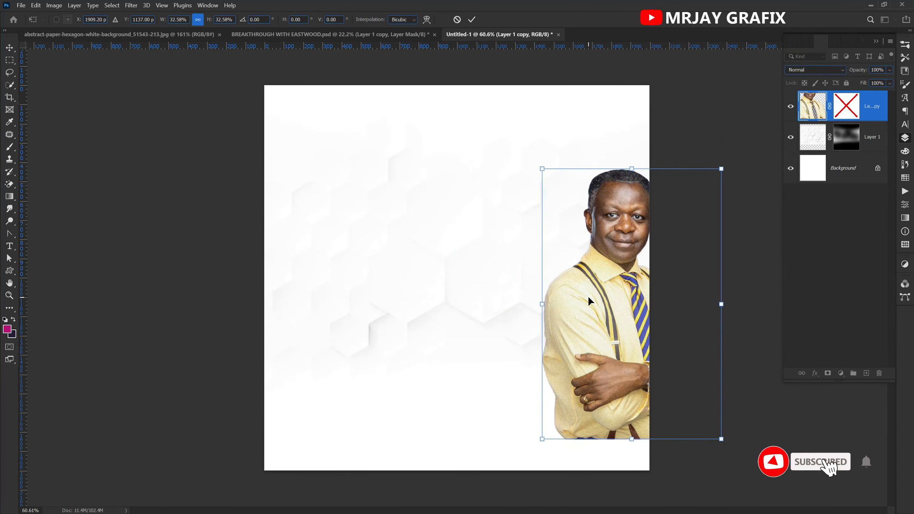
key(Return)
drag(610, 308, 427, 322)
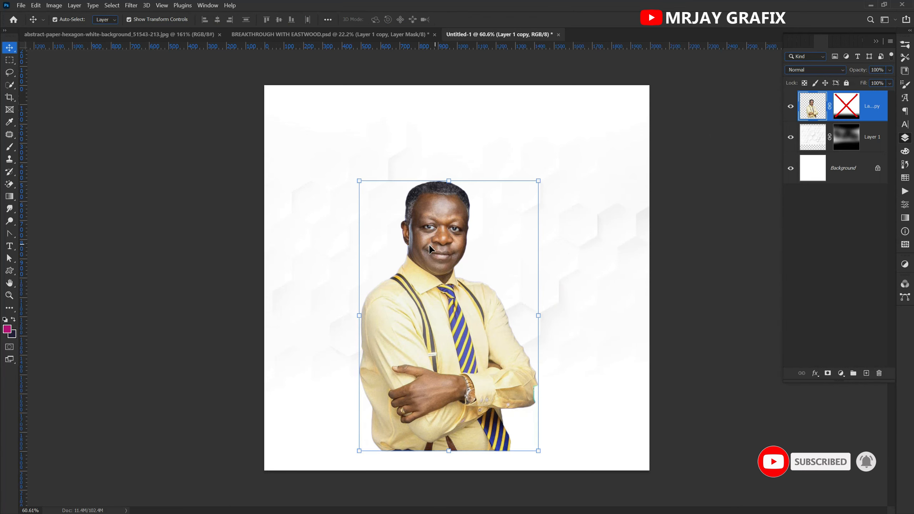
scroll(421, 245, down, 1)
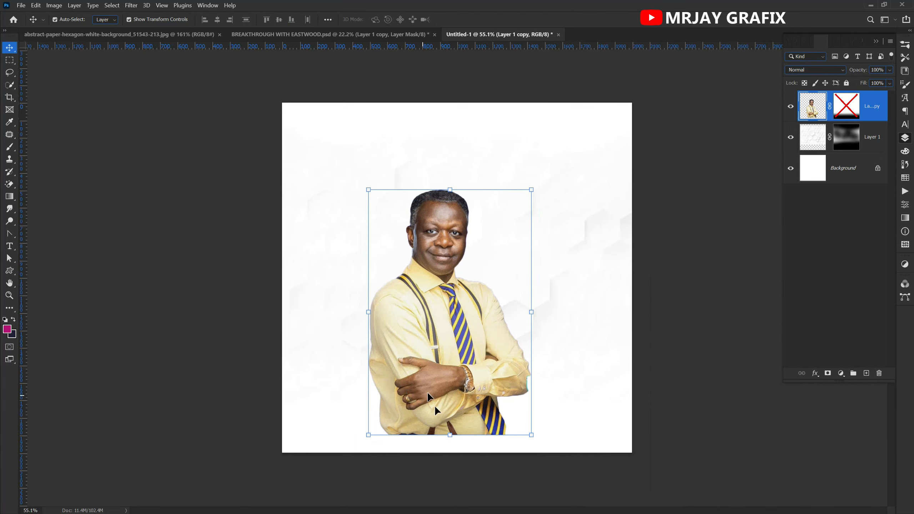
click(451, 433)
drag(451, 435, 439, 365)
key(Return)
drag(437, 312, 445, 256)
click(253, 315)
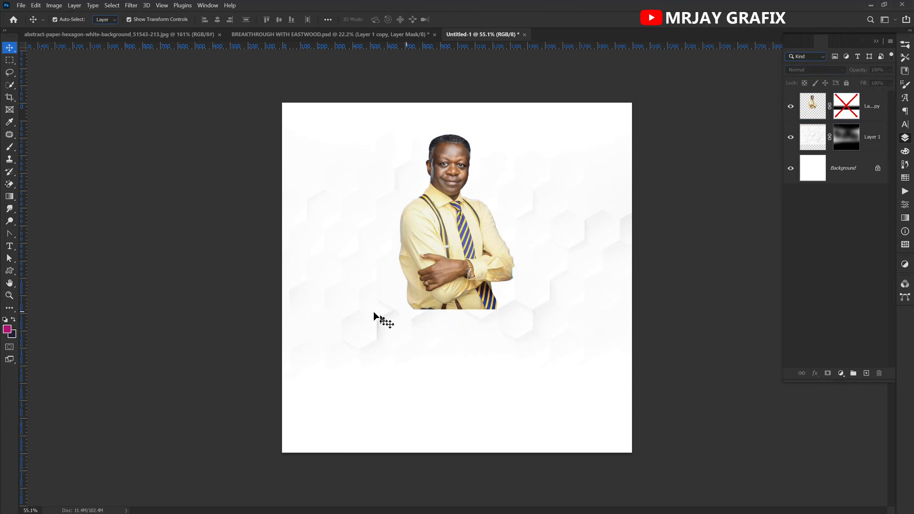
- Lock the hexagon layer completely and move the portrait slightly lower on the canvas
scroll(440, 121, up, 4)
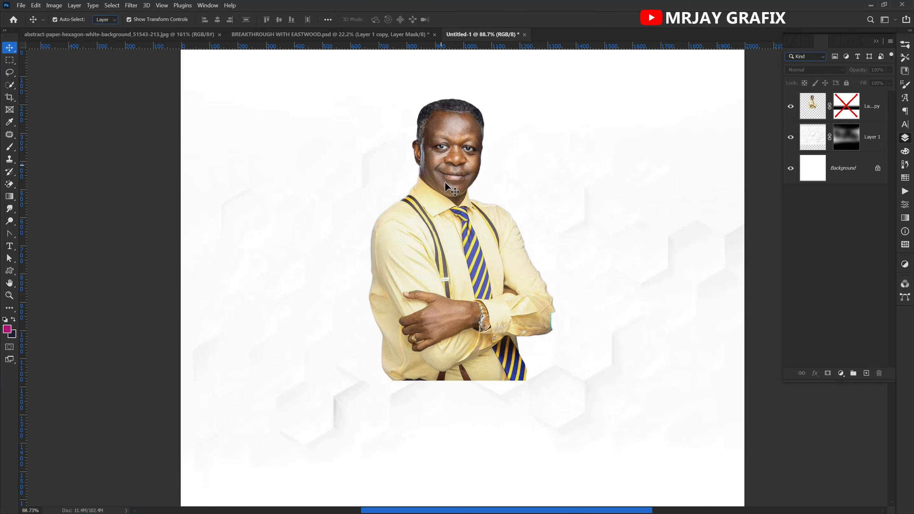
scroll(408, 97, down, 2)
click(377, 175)
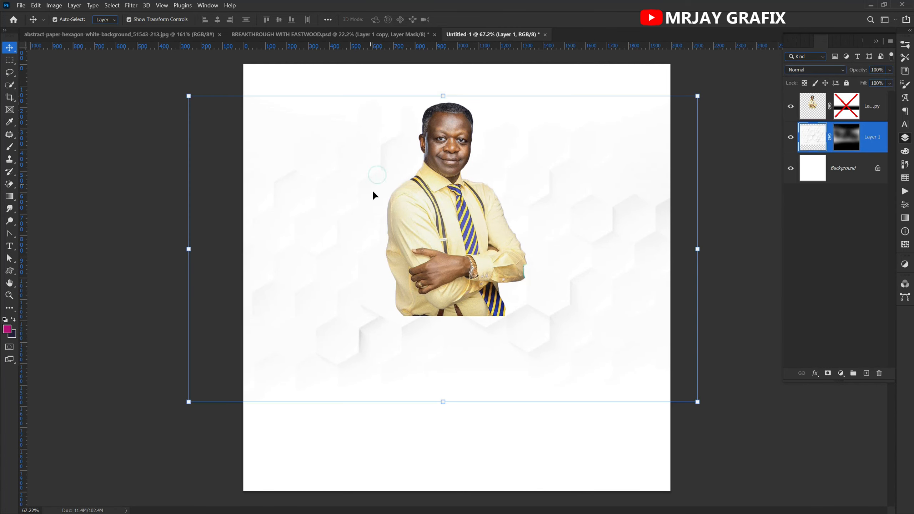
click(847, 83)
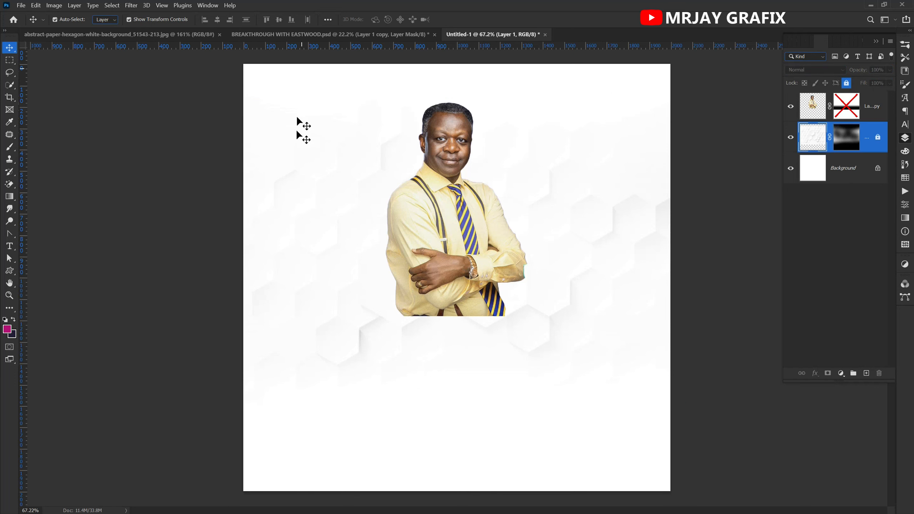
drag(430, 233, 436, 251)
click(161, 305)
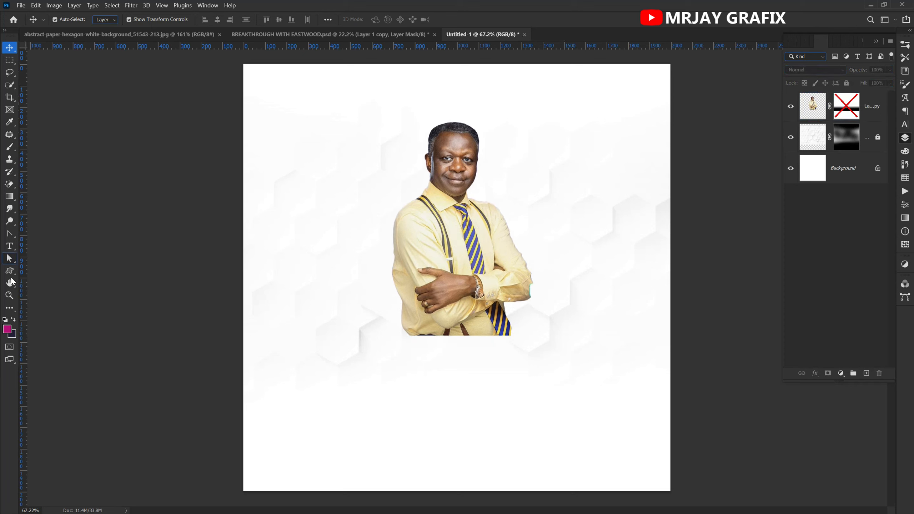
- Draw a black rectangle of about 1401 × 319 px over the portrait's lower edge and centre it horizontally on the canvas
click(11, 272)
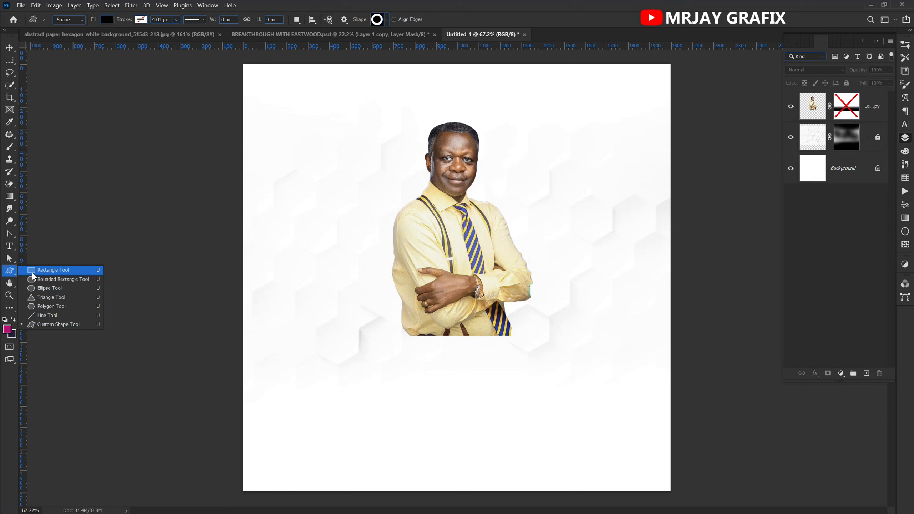
click(33, 273)
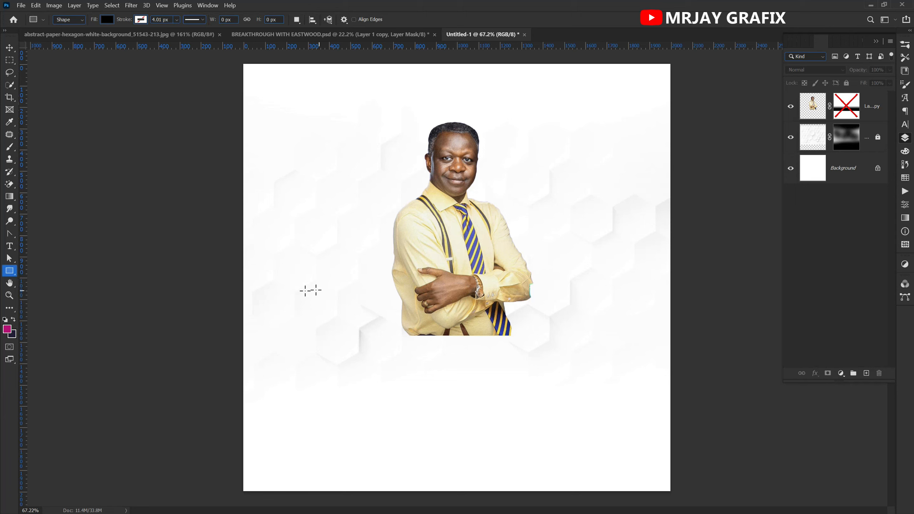
drag(286, 297, 585, 365)
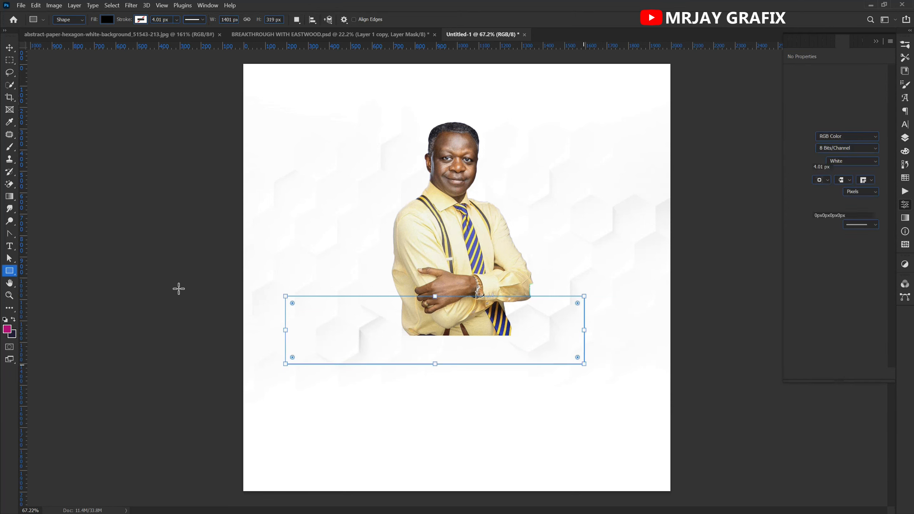
click(9, 47)
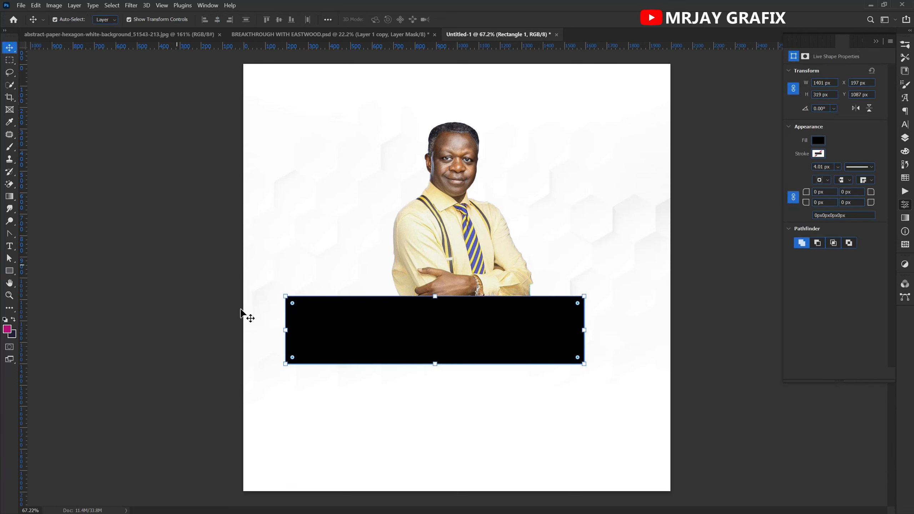
drag(376, 339, 395, 338)
click(104, 292)
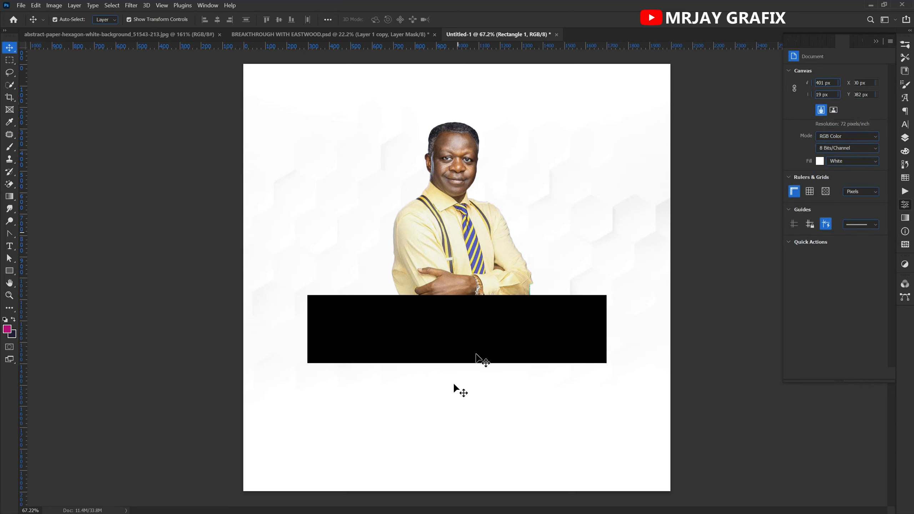
- Add a vertical guide at 50% of the canvas width and select the rectangle to check its centring
click(162, 5)
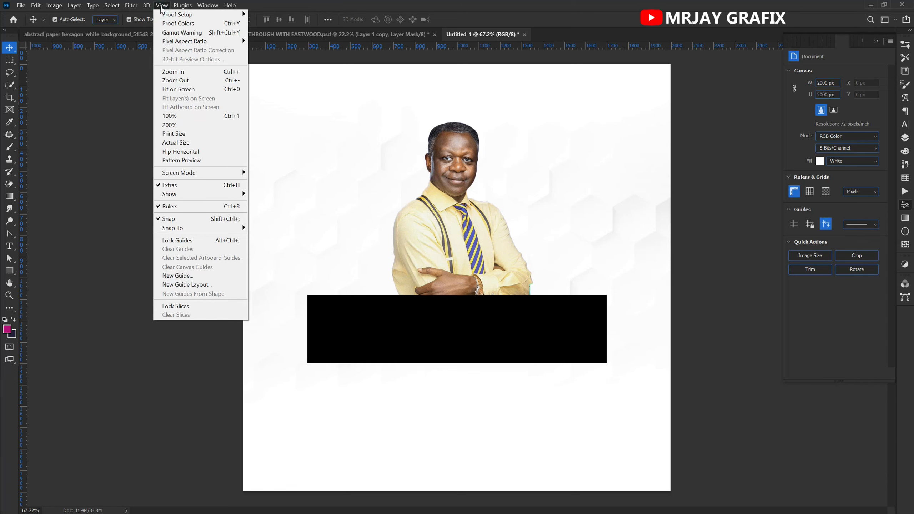
click(182, 278)
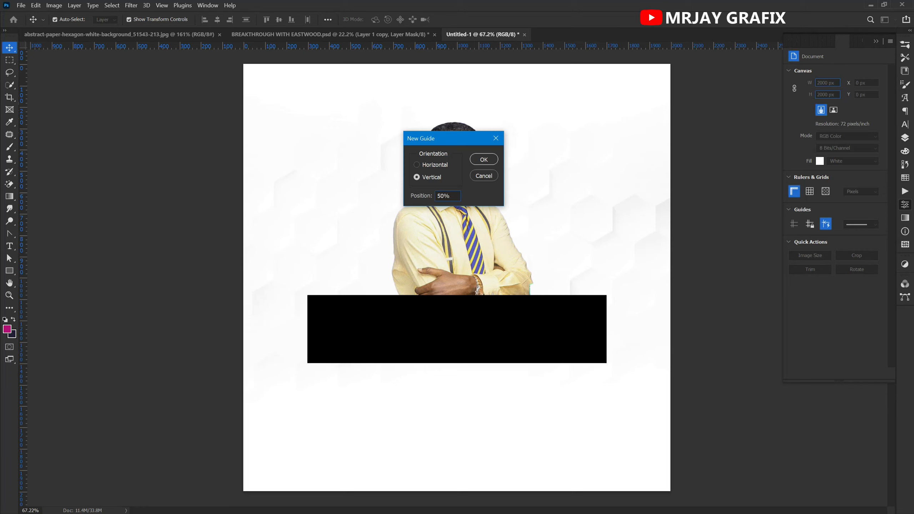
click(479, 161)
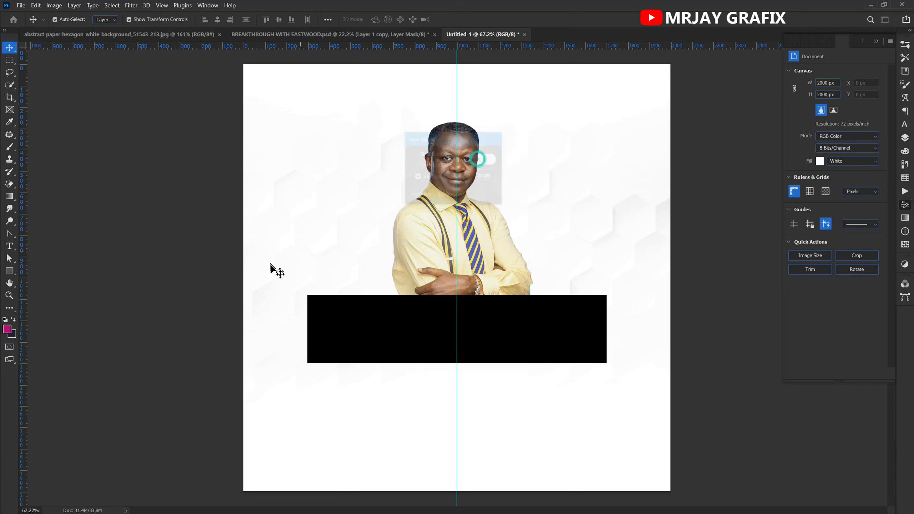
click(379, 307)
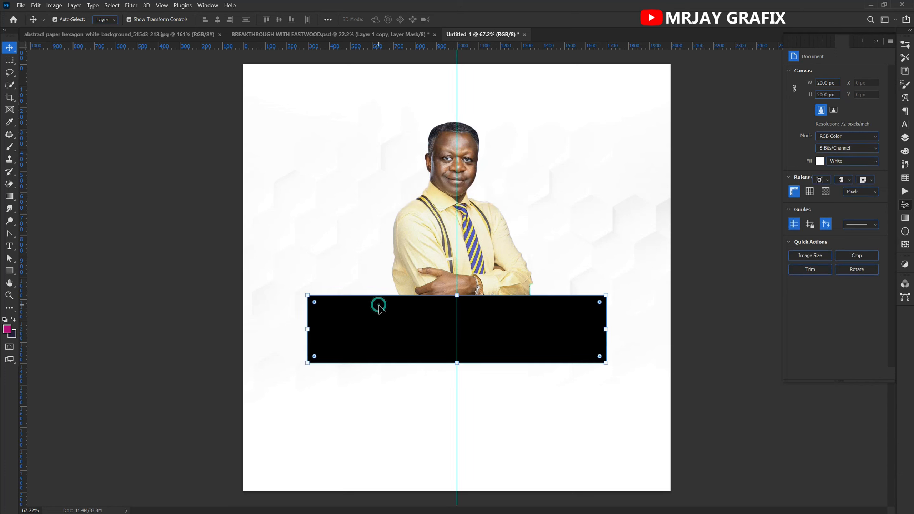
- Move the man's portrait slightly to the left relative to the centre guide
click(422, 253)
drag(420, 250, 413, 251)
click(215, 258)
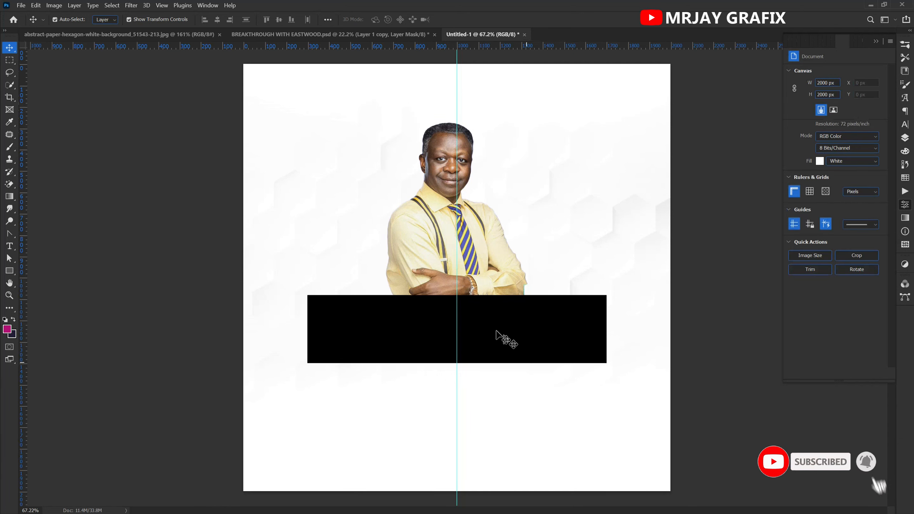
- Distort the black rectangle into a parallelogram by moving its bottom edge left and slightly down, about -10.3° skew and 109% height
click(392, 351)
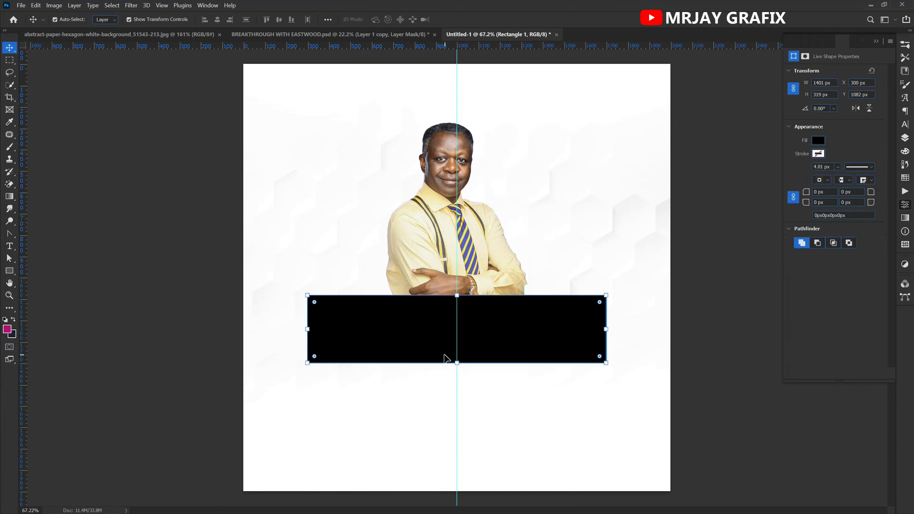
click(432, 340)
click(447, 324)
click(457, 295)
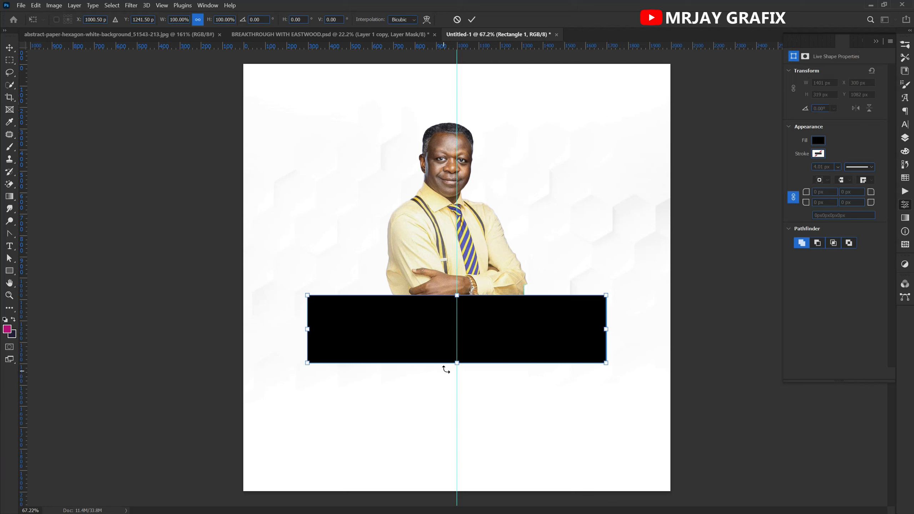
right_click(426, 321)
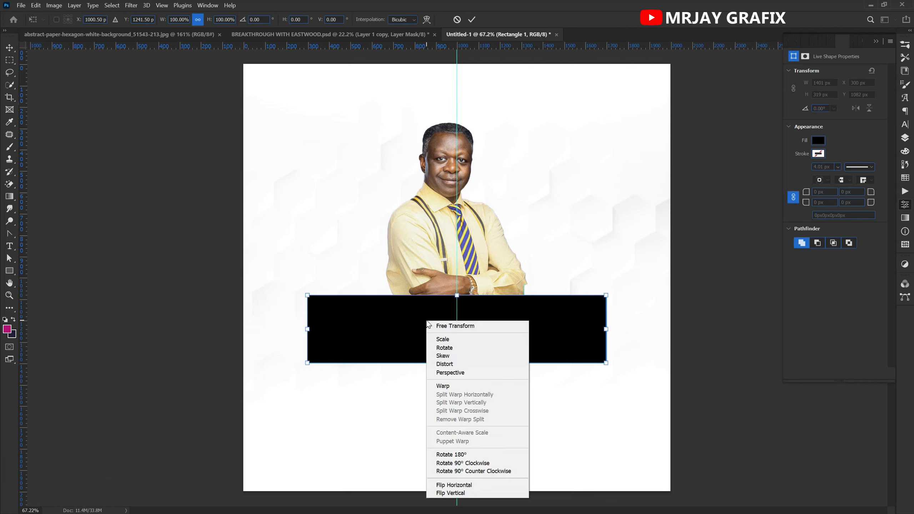
click(448, 364)
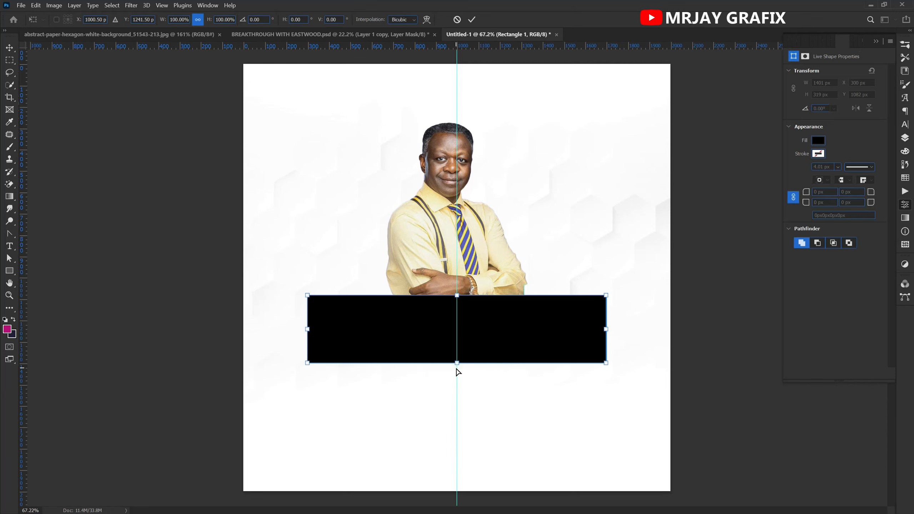
mouse_move(458, 367)
mouse_down()
mouse_move(457, 334)
mouse_move(457, 374)
mouse_move(445, 372)
mouse_up()
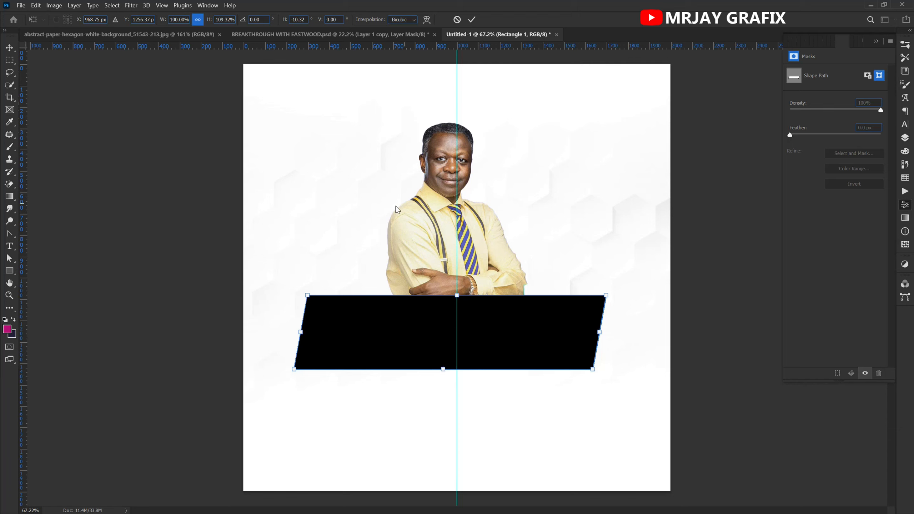
click(472, 22)
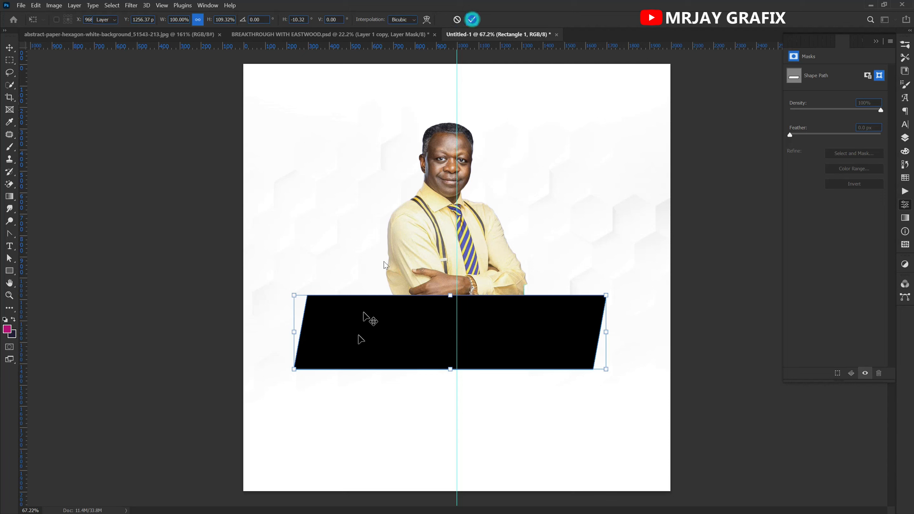
click(207, 380)
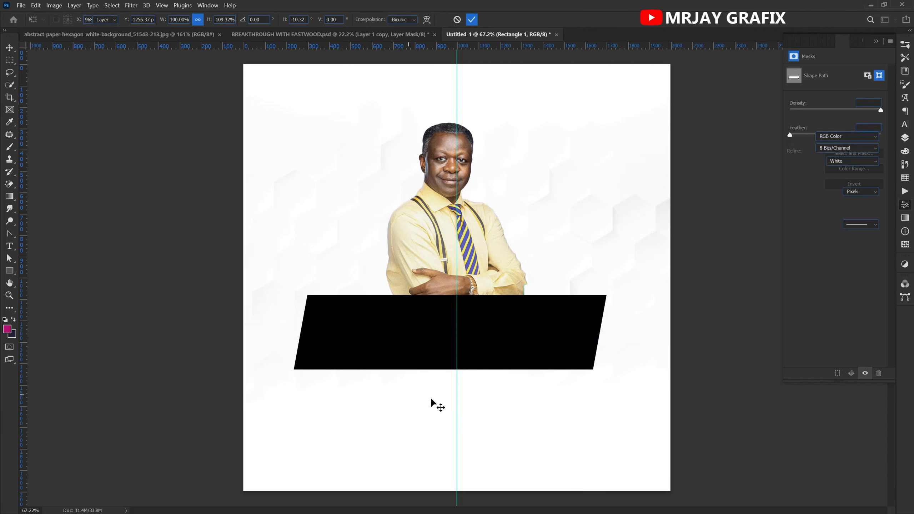
- Move the black parallelogram slightly up and right to centre it on the vertical guide, and show the document's layers
click(506, 335)
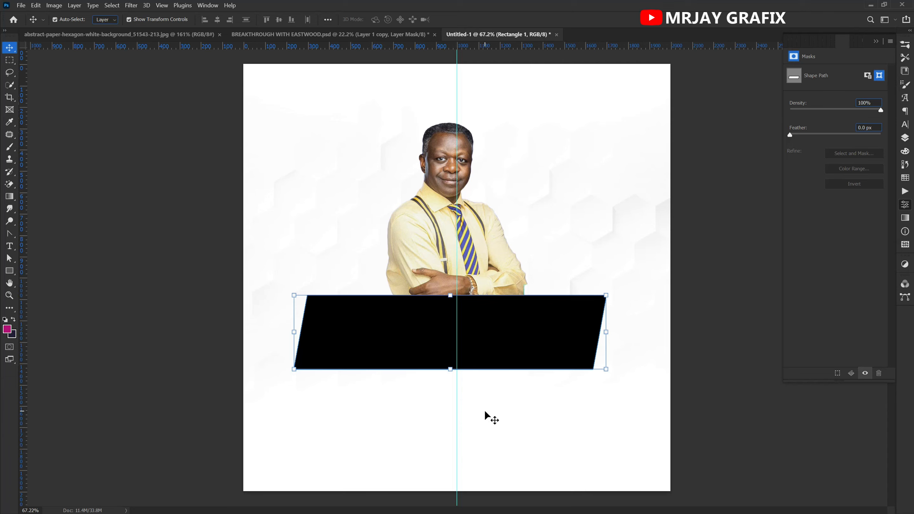
drag(405, 352, 412, 348)
click(254, 380)
click(395, 339)
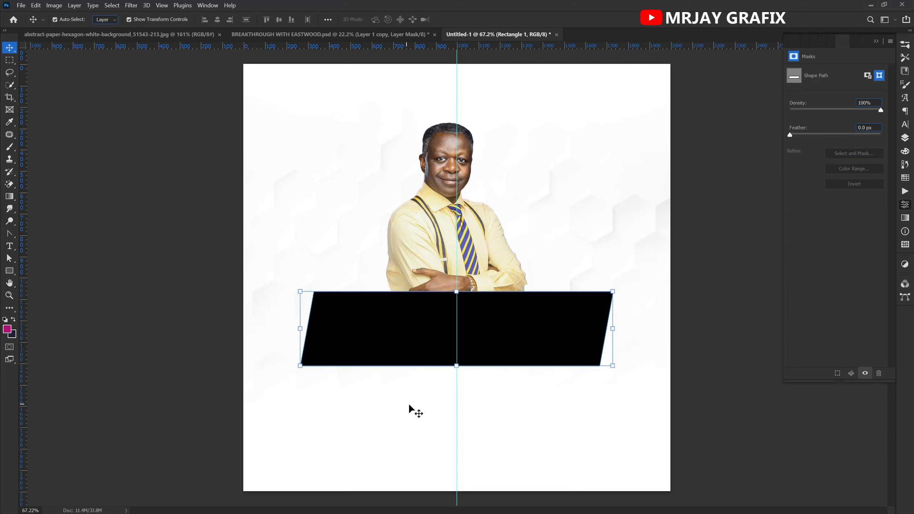
click(905, 139)
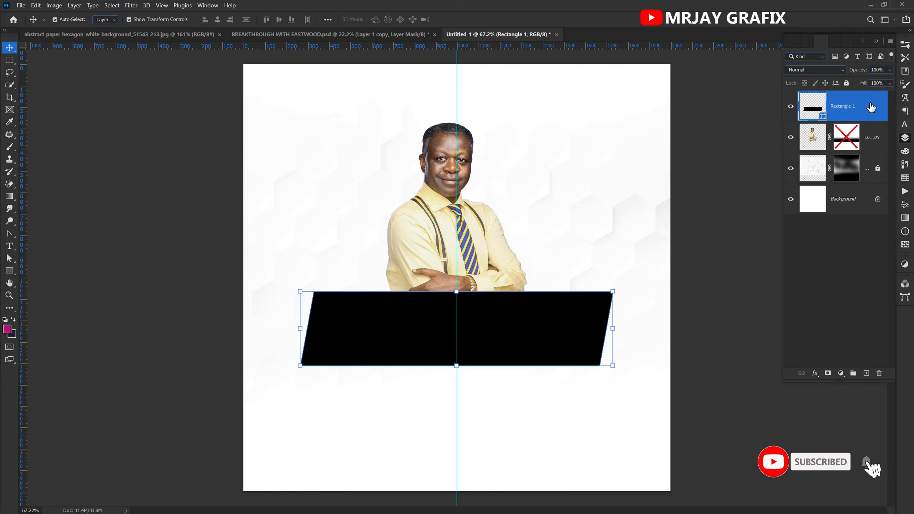
double_click(871, 107)
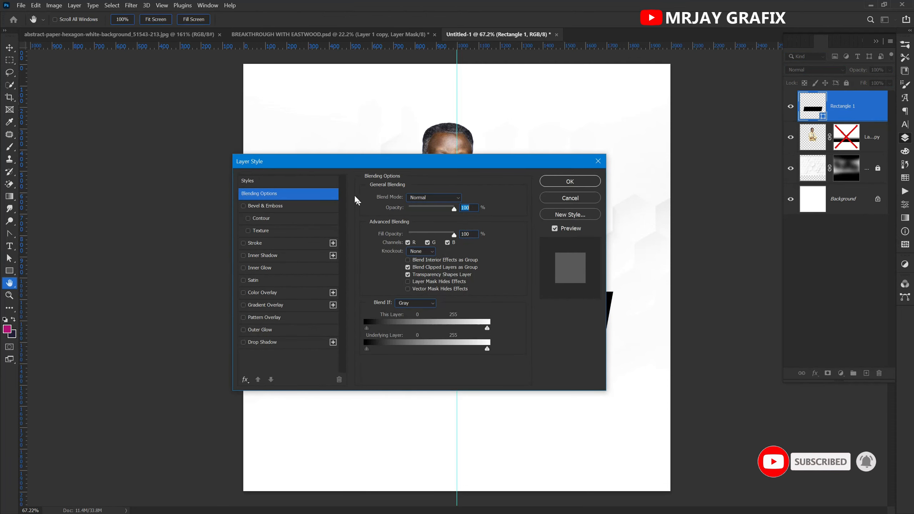
drag(337, 162, 614, 98)
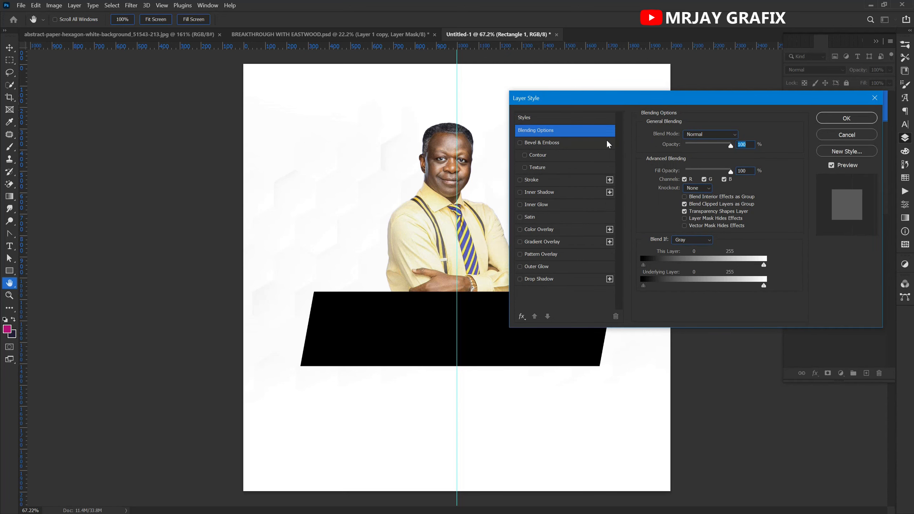
click(844, 140)
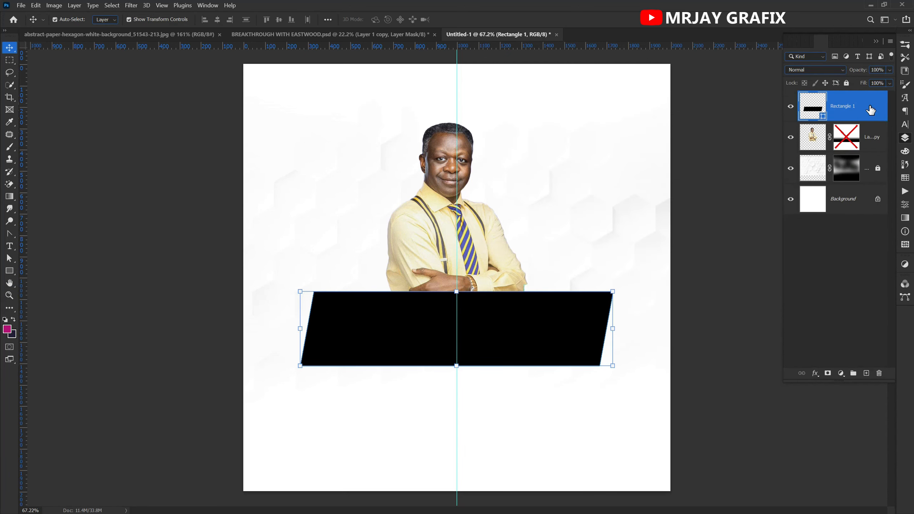
- Add a Gradient Overlay layer style to the parallelogram's layer, Rectangle 1
double_click(870, 110)
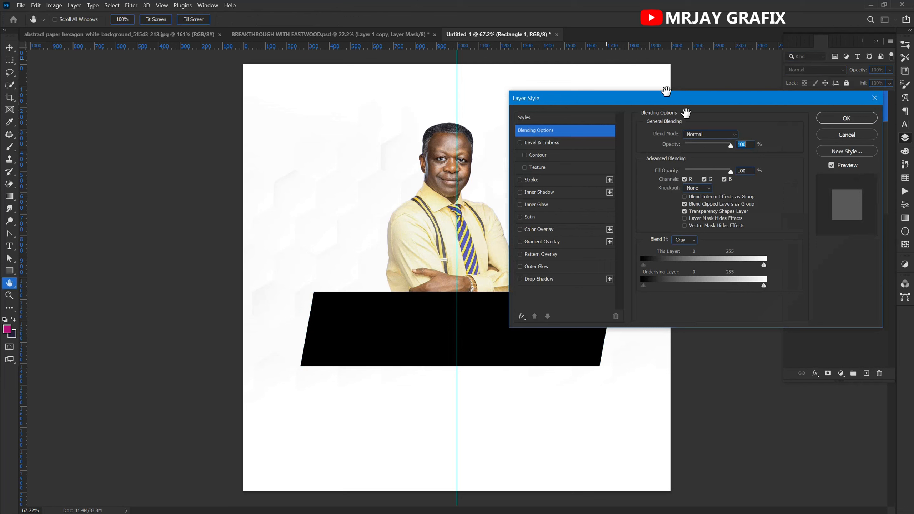
drag(598, 96, 593, 104)
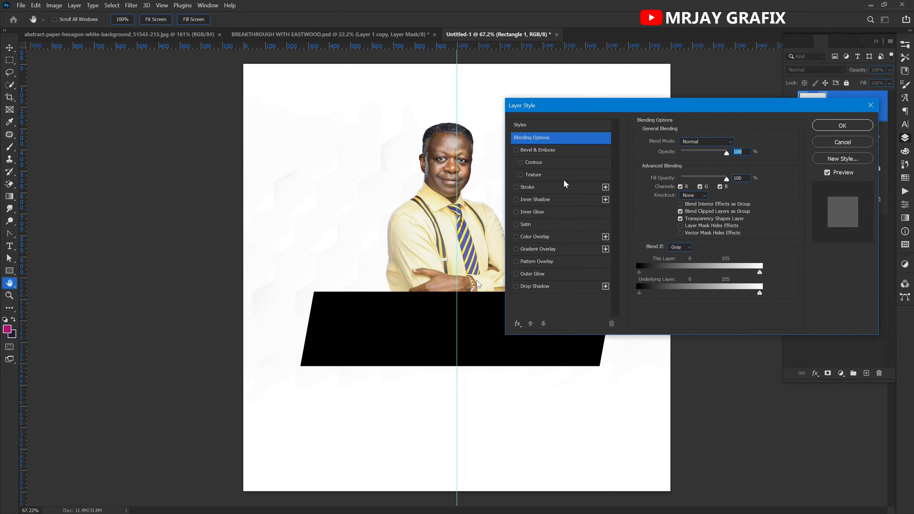
click(538, 251)
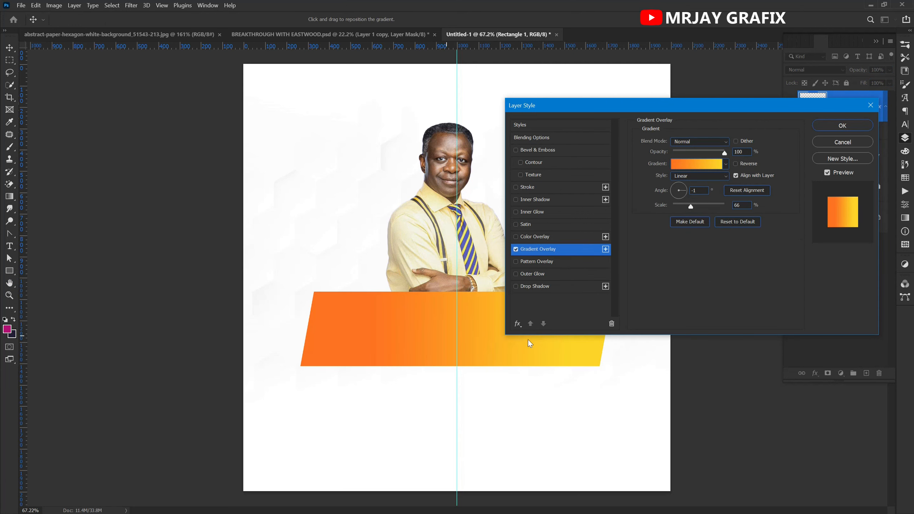
- Set the gradient's starting colour stop at 0% to the magenta foreground colour, b40d78
click(690, 165)
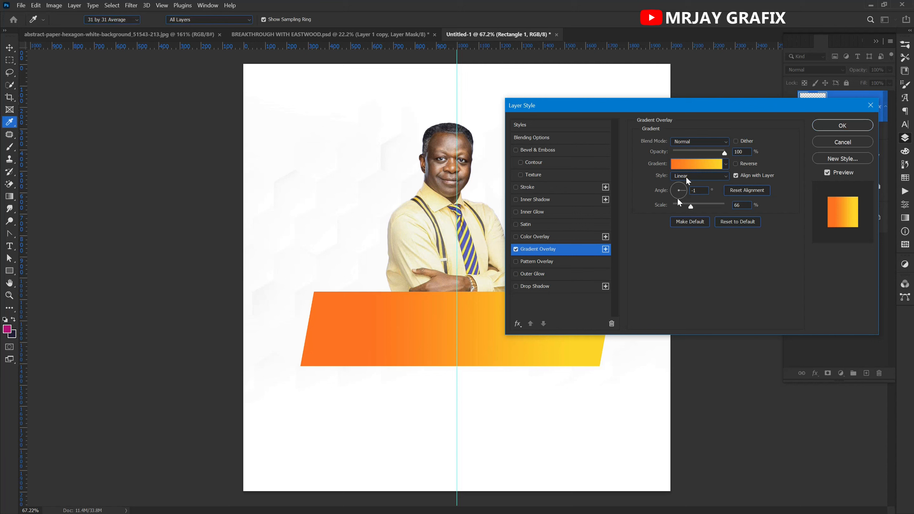
click(129, 234)
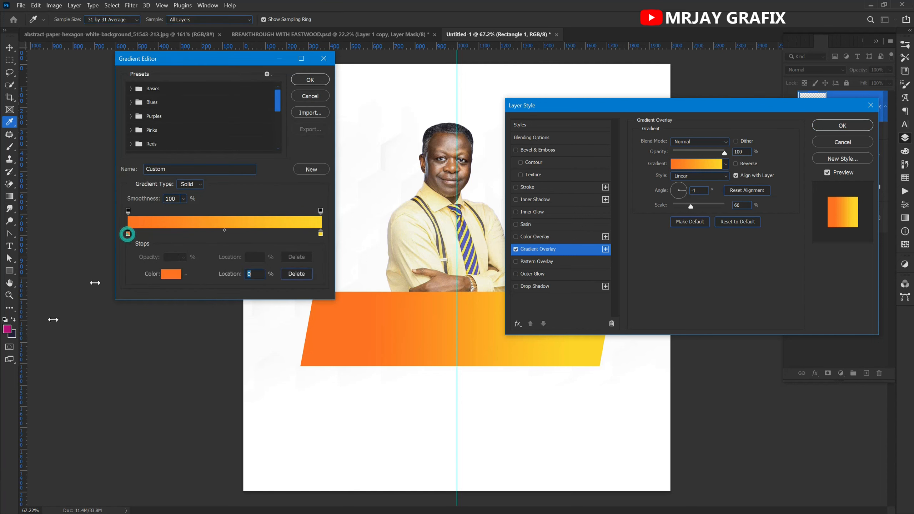
click(10, 326)
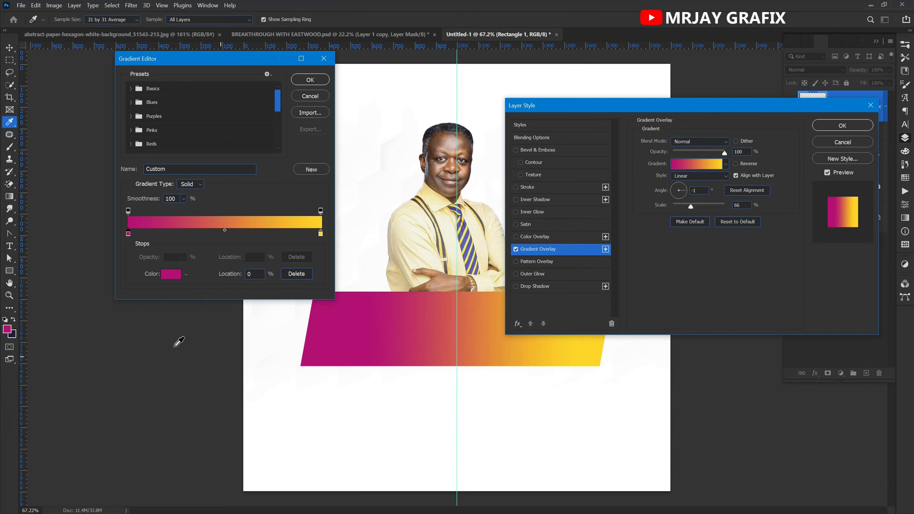
click(171, 274)
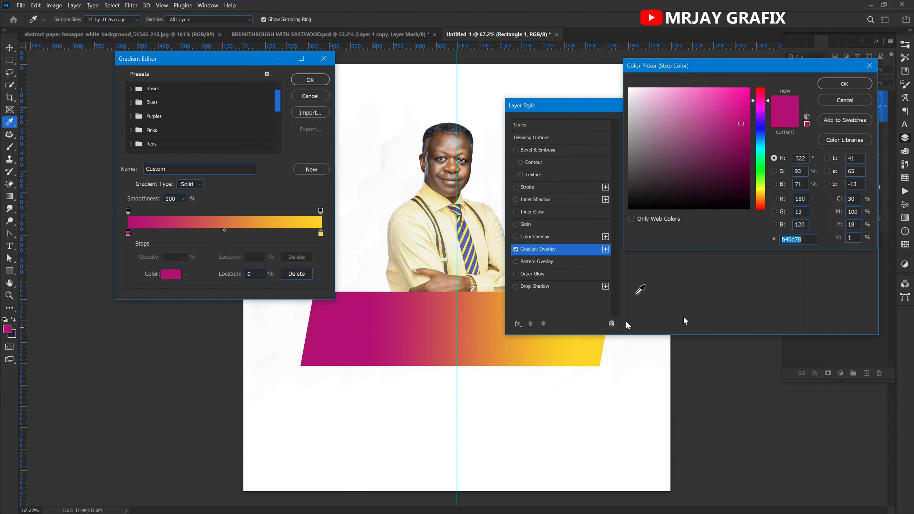
click(805, 240)
drag(751, 69, 500, 142)
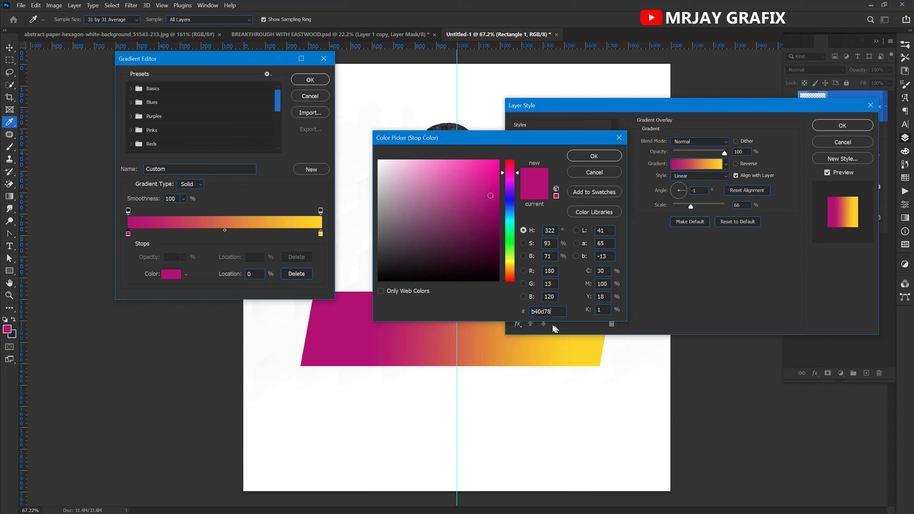
click(545, 311)
click(594, 156)
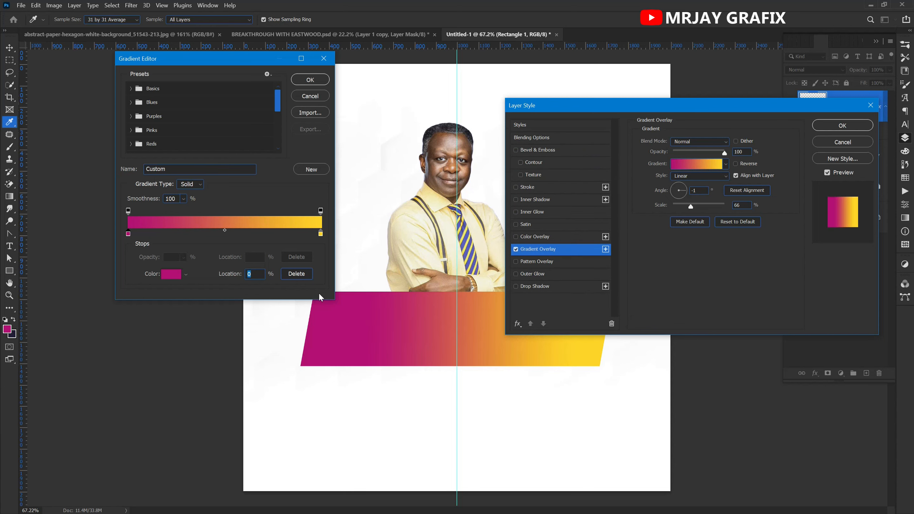
- Set the gradient's end colour stop at 100% to dark navy 1b123e and apply the Gradient Overlay to the banner
click(321, 234)
click(13, 336)
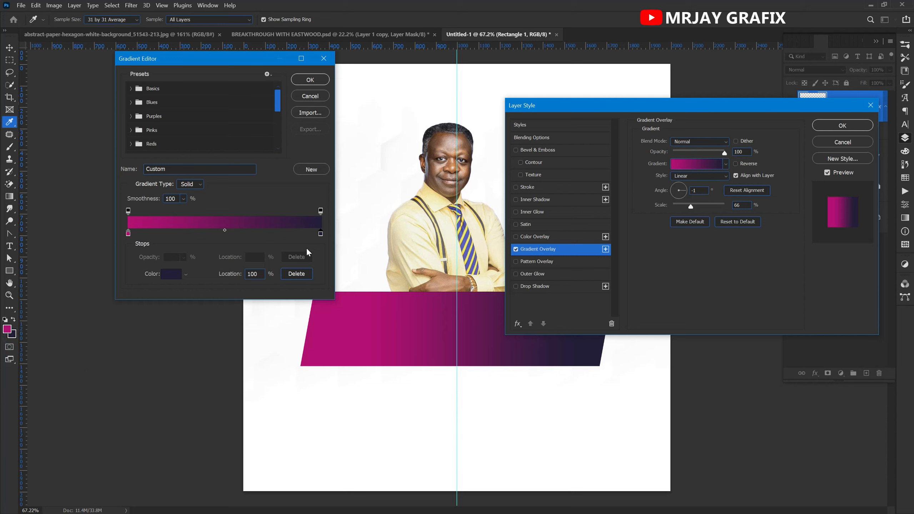
click(173, 274)
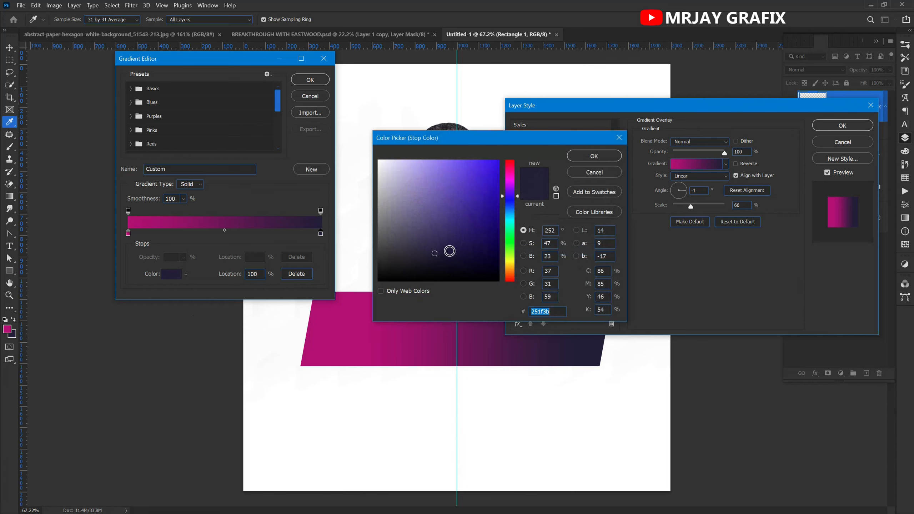
drag(455, 246, 480, 254)
click(464, 251)
drag(558, 309, 535, 308)
click(545, 314)
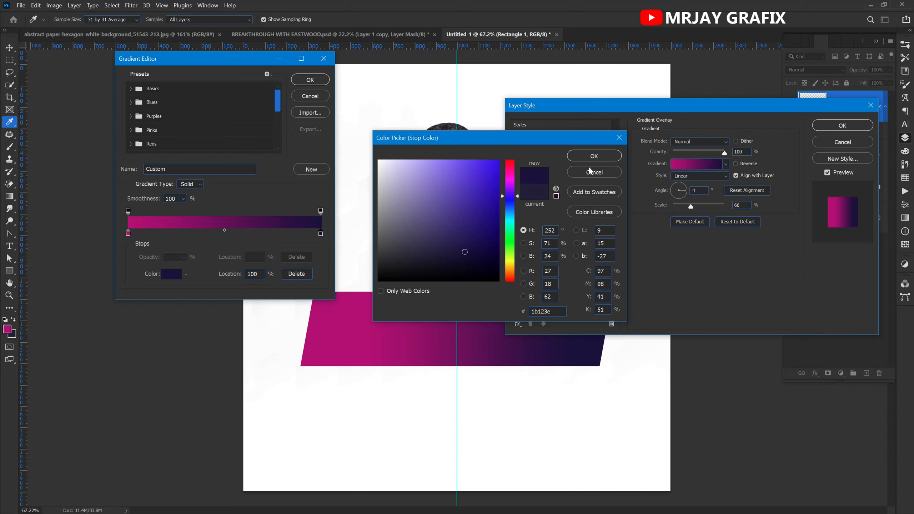
click(595, 156)
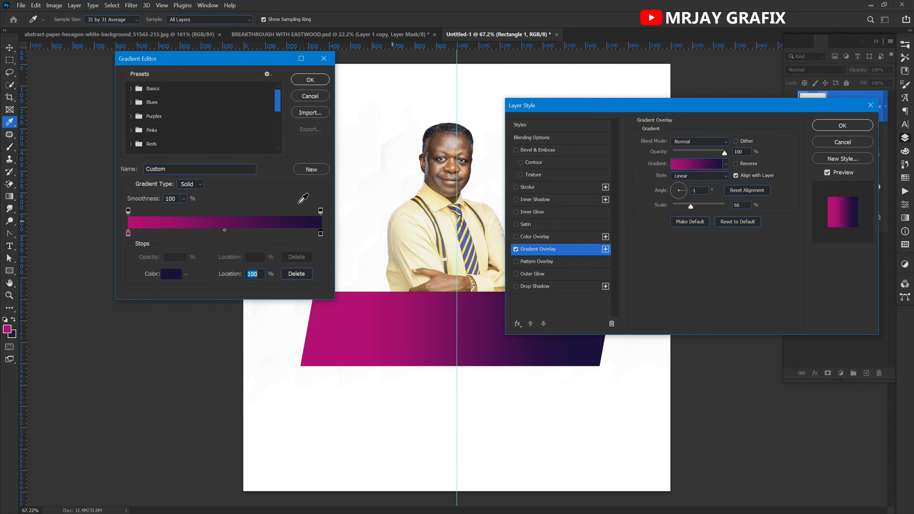
click(300, 81)
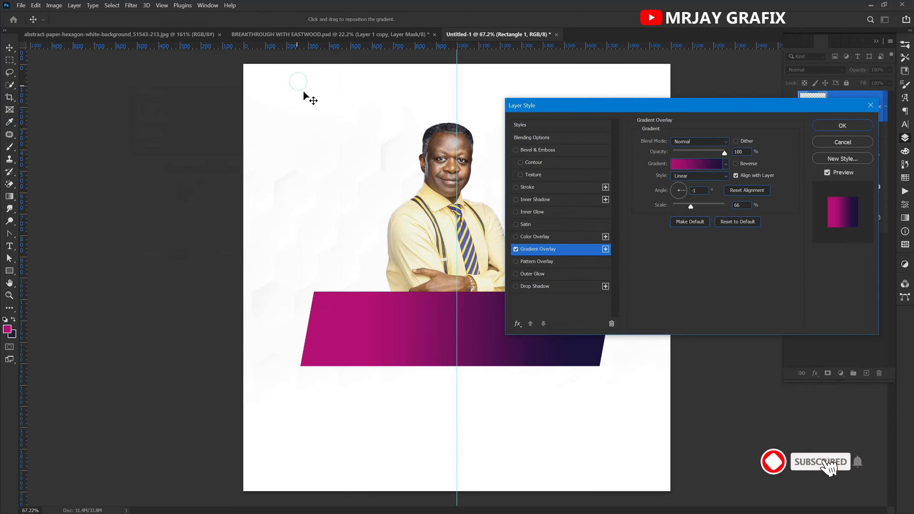
click(838, 127)
click(325, 381)
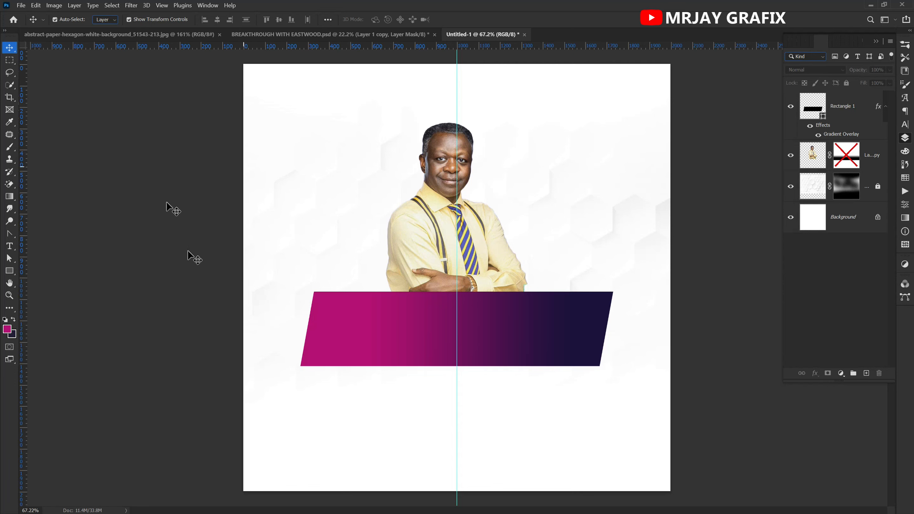
- Look over the Breakthrough reference flyer and its layers, and return to the Untitled-1 document
click(300, 35)
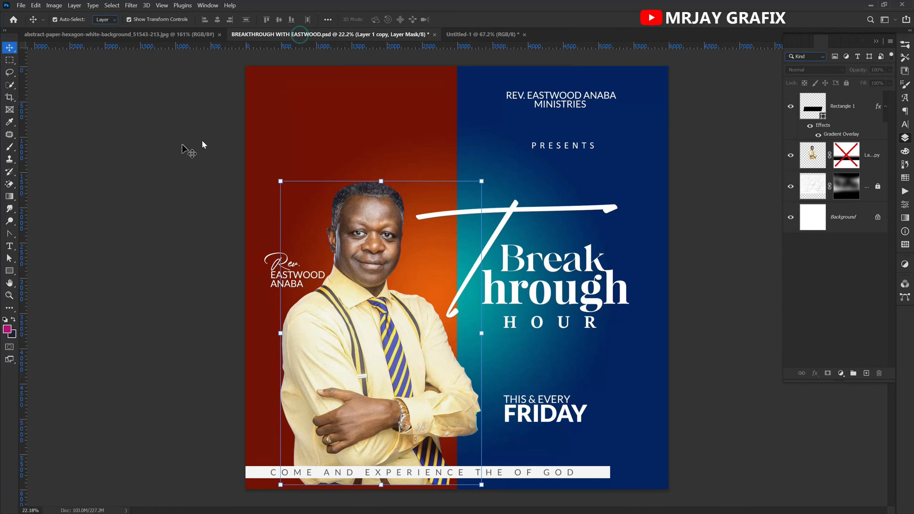
click(119, 261)
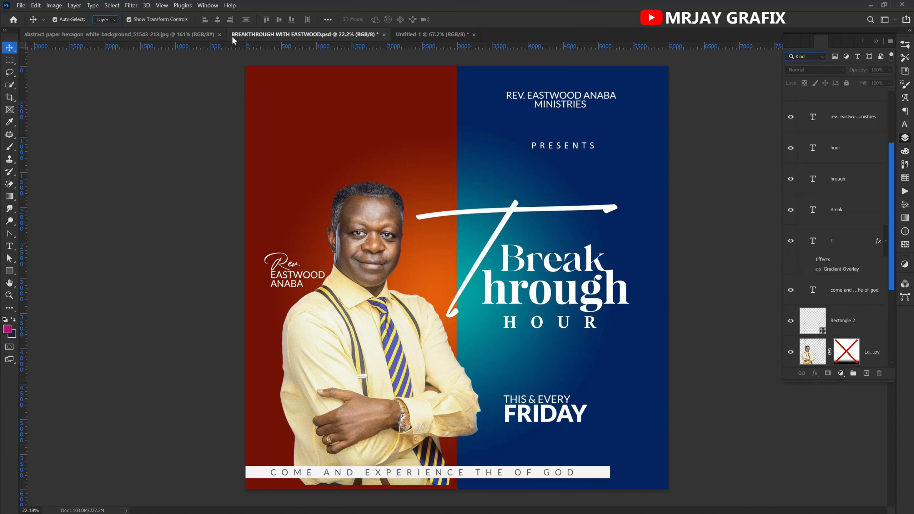
click(421, 34)
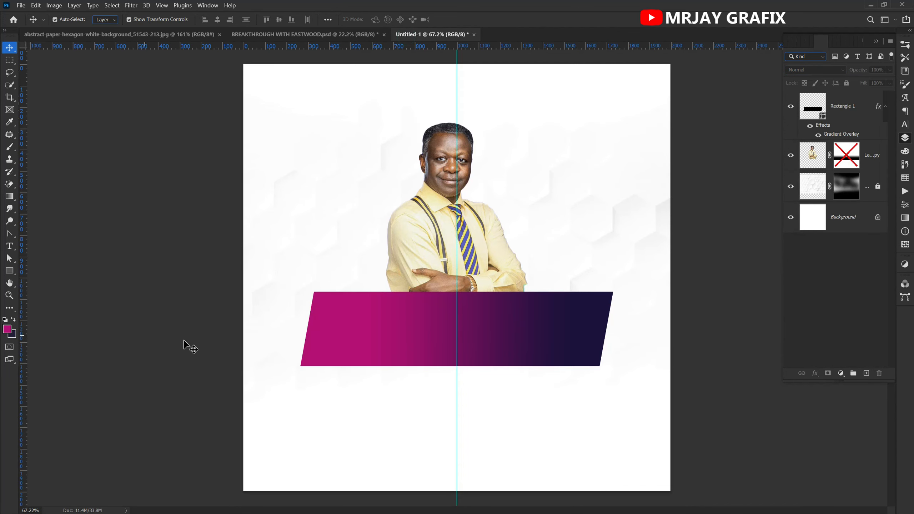
- Set the Type tool's text colour to white, ffffff
click(10, 247)
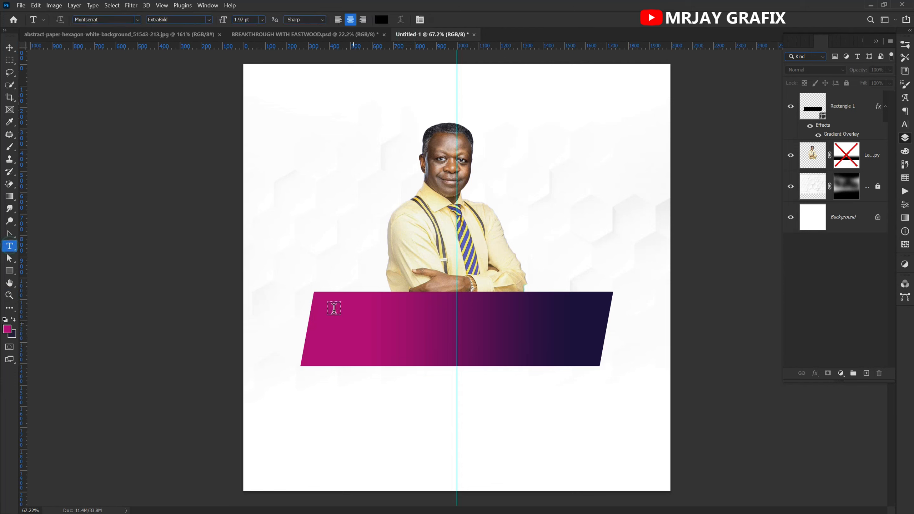
click(381, 20)
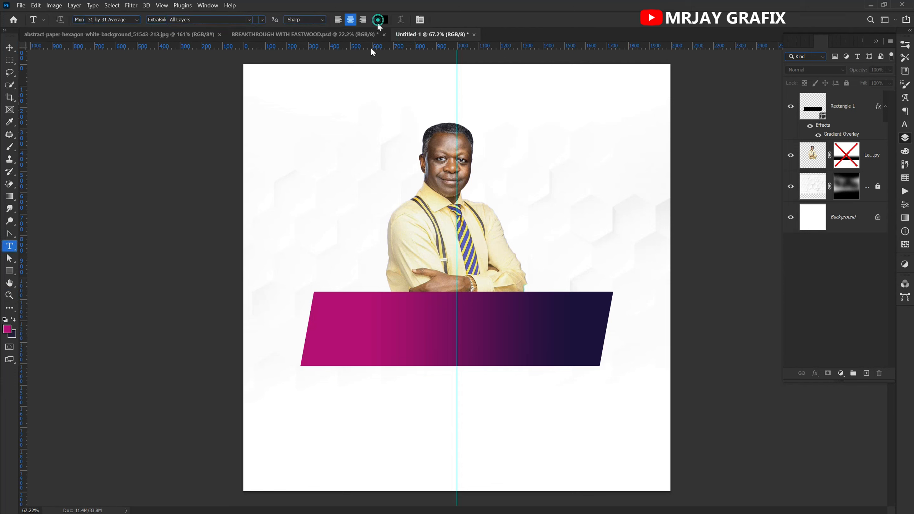
click(313, 102)
click(594, 156)
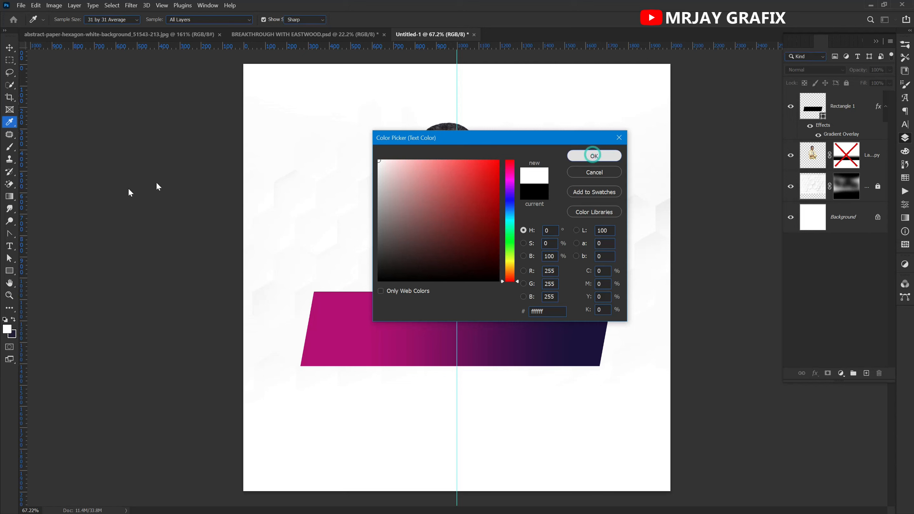
- Add the placeholder text LOREM IPSUM on the gradient banner at 108 pt and move it near the vertical guide
click(348, 330)
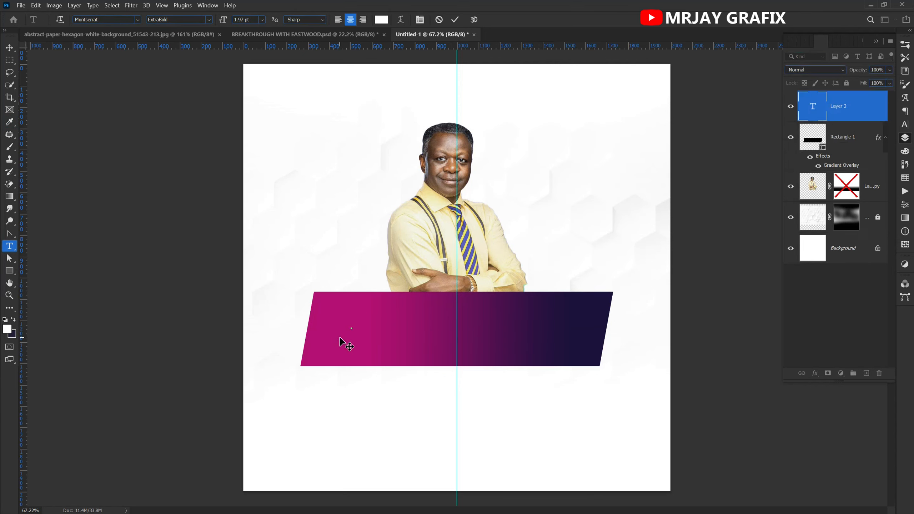
click(440, 21)
click(356, 323)
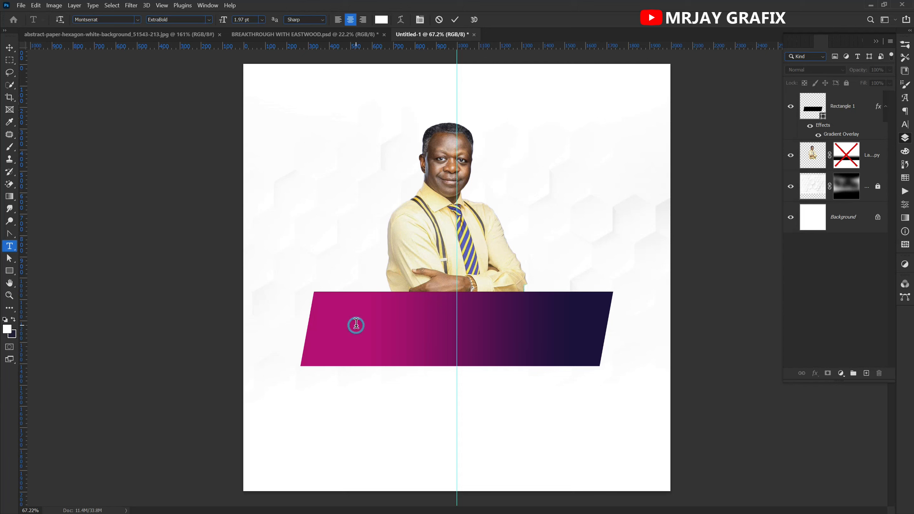
drag(221, 23, 274, 34)
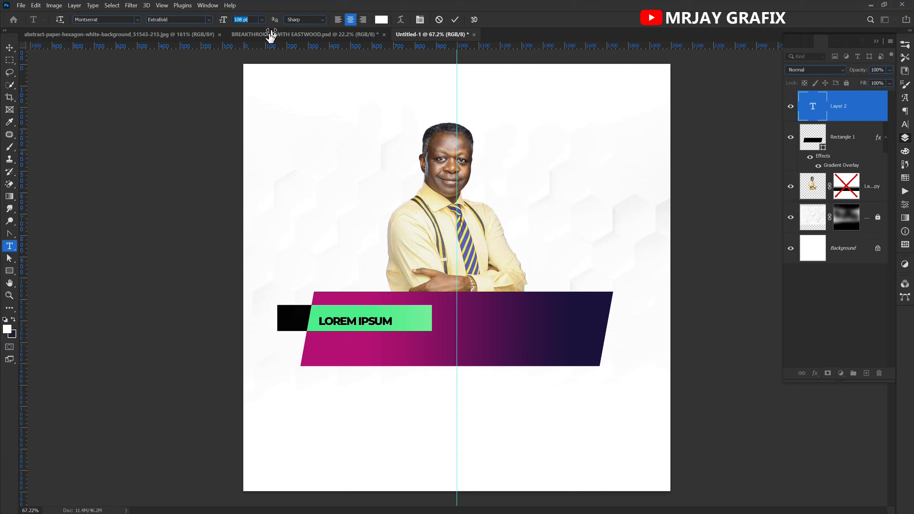
drag(324, 400, 444, 404)
- Change the placeholder text's font to TACKERLEN Regular and set its tracking to 0
click(116, 19)
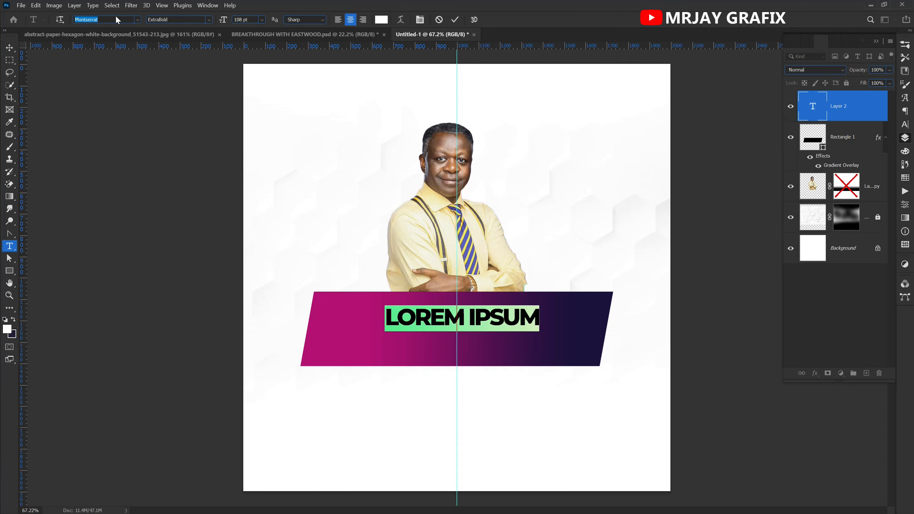
text(tac)
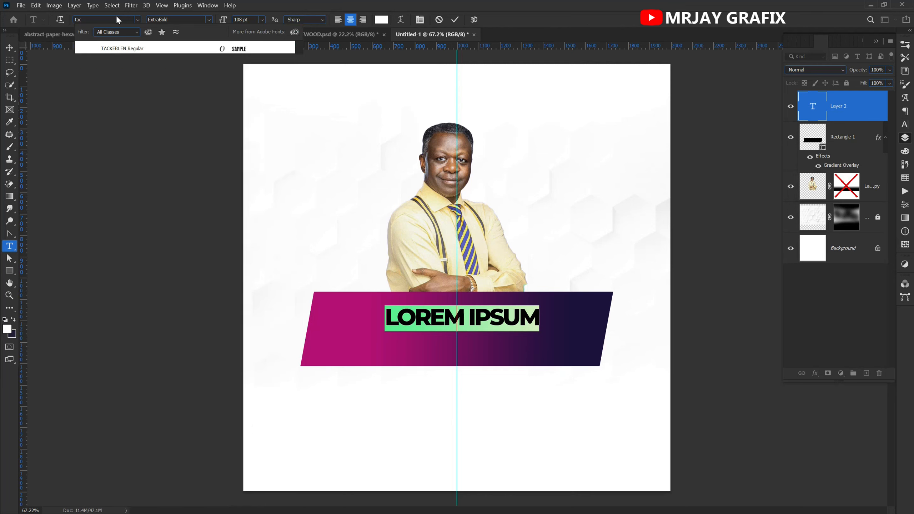
click(124, 50)
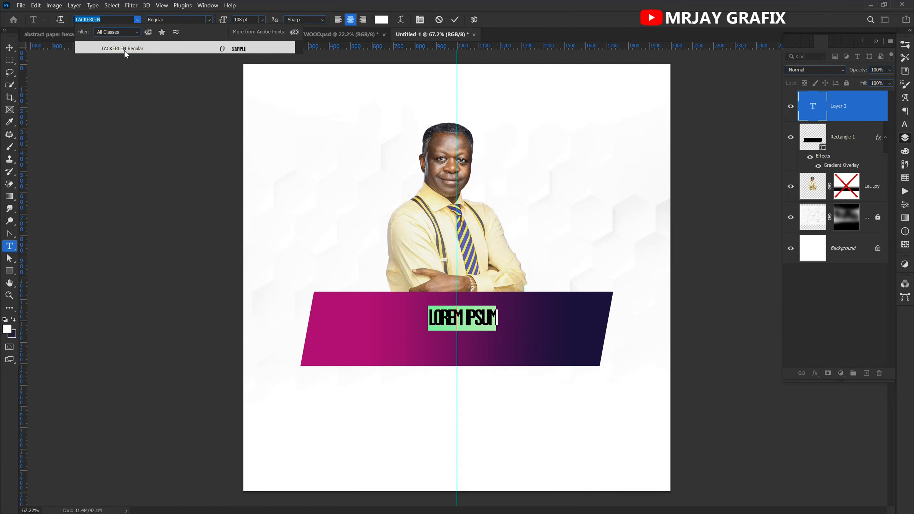
click(126, 51)
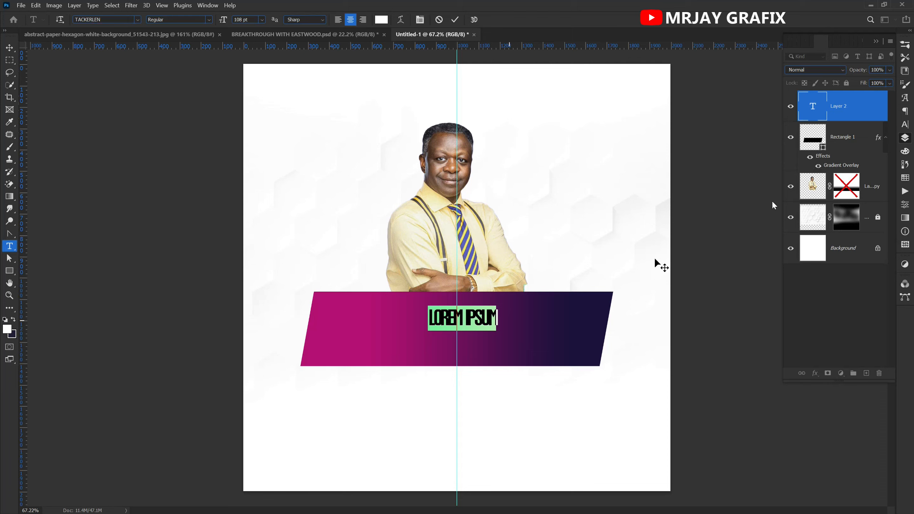
click(903, 125)
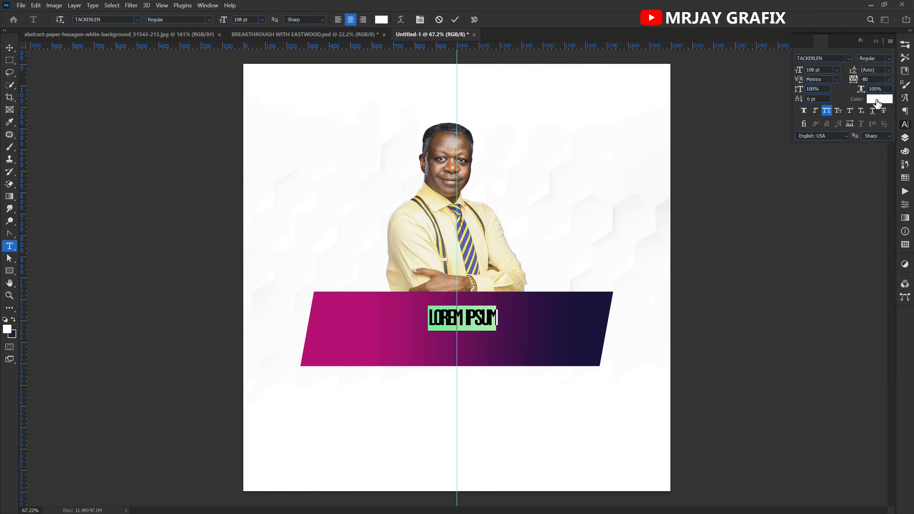
click(889, 80)
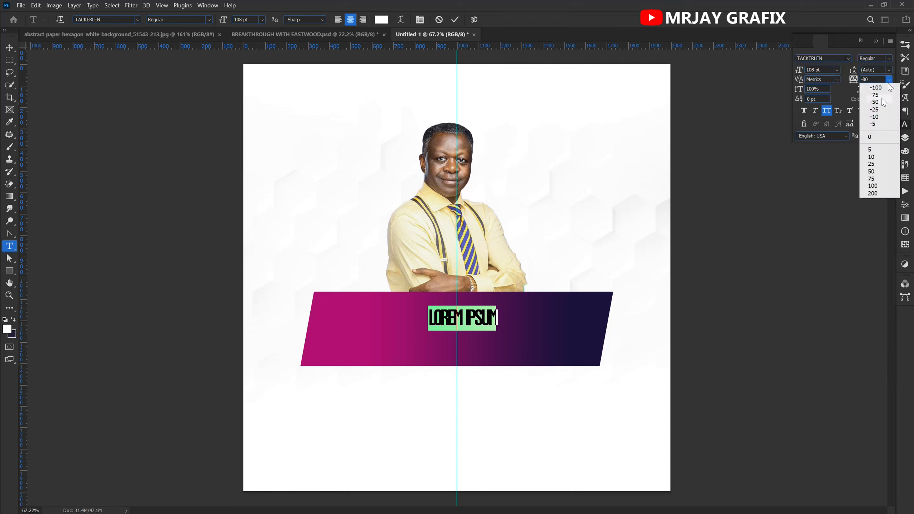
click(879, 138)
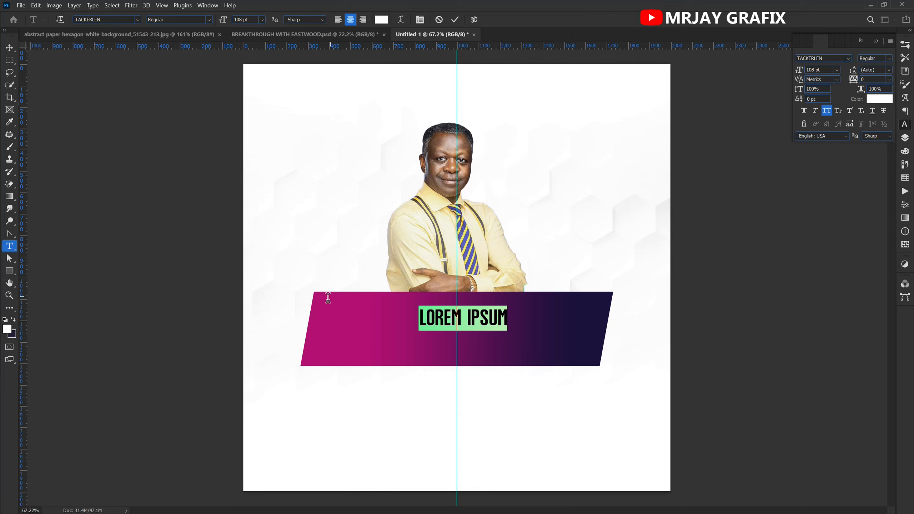
- Replace the placeholder text with BREAKTHROUGH and commit the text layer
text(BREA)
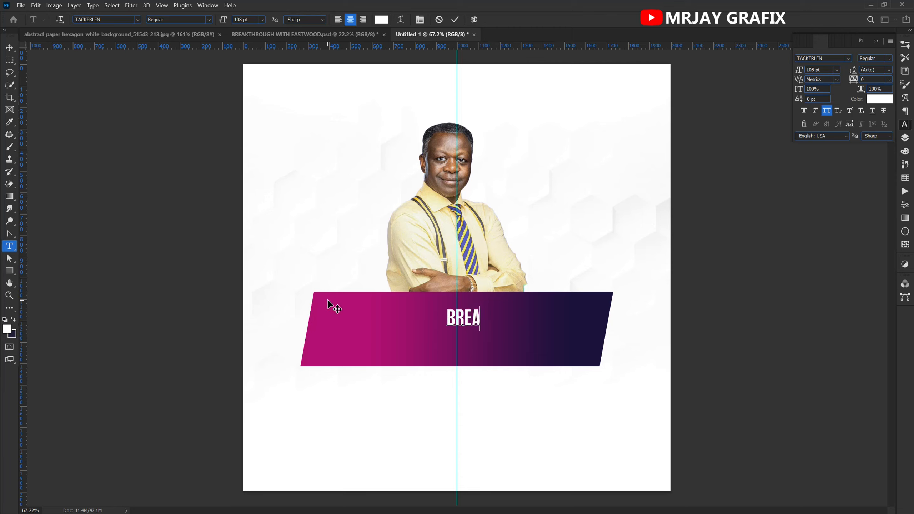
text(KTH)
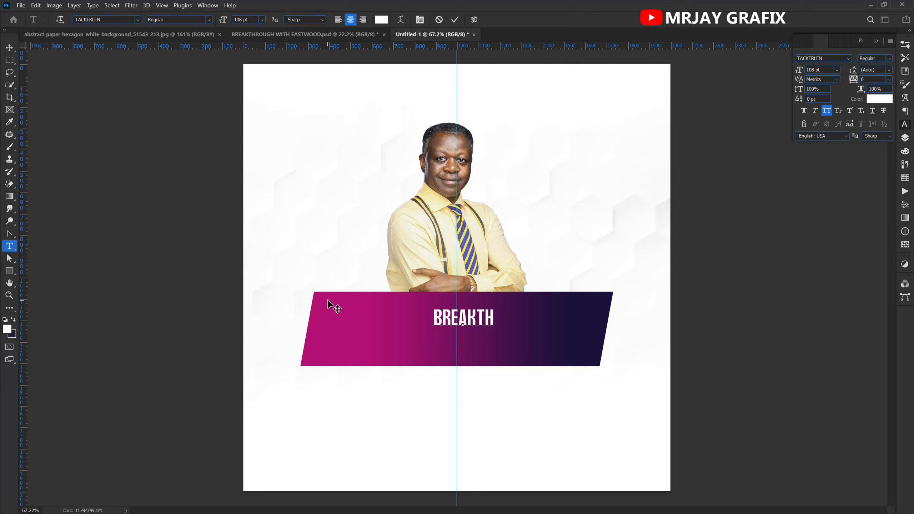
text(OUGH)
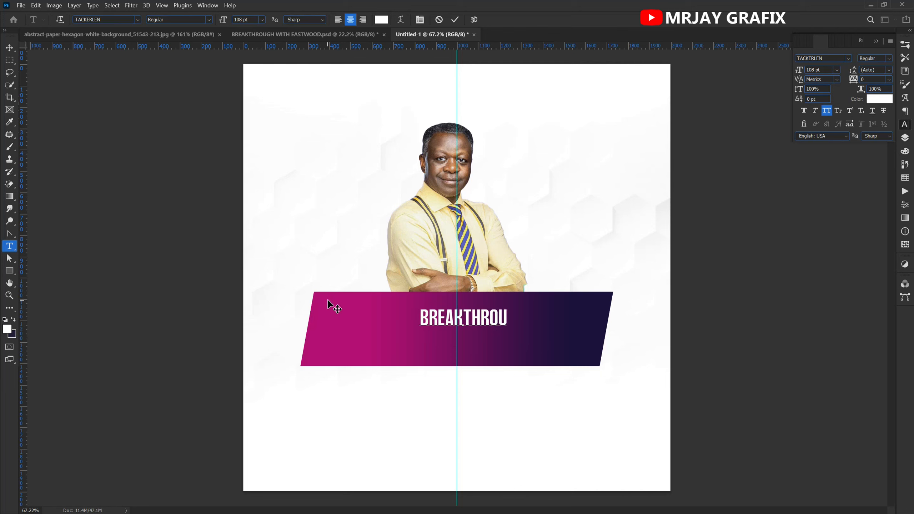
click(98, 241)
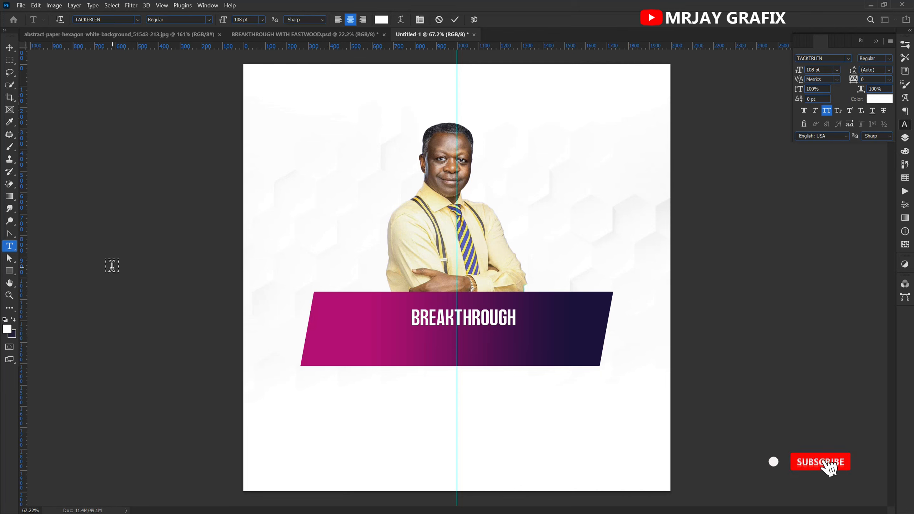
click(9, 48)
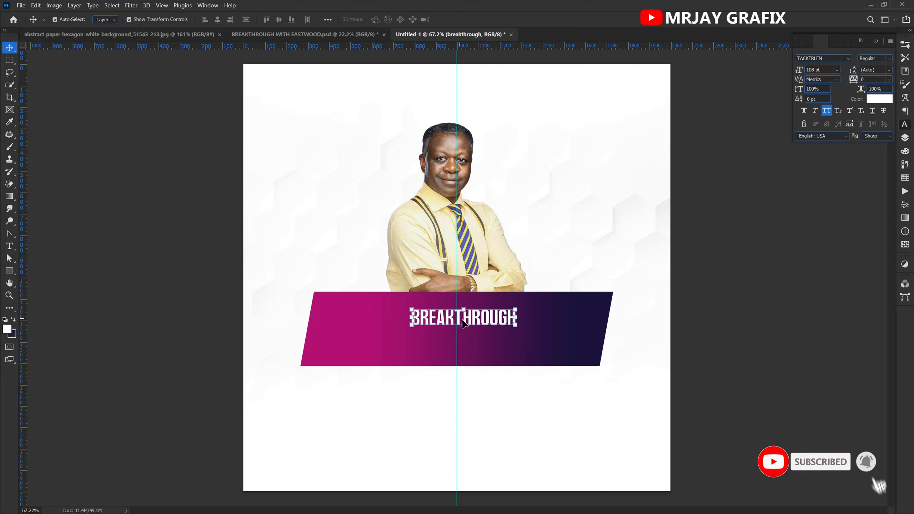
- Enlarge the BREAKTHROUGH text to about twice its size and centre it on the banner along the vertical guide
key(ctrl+t)
drag(464, 347, 498, 342)
key(Return)
click(545, 361)
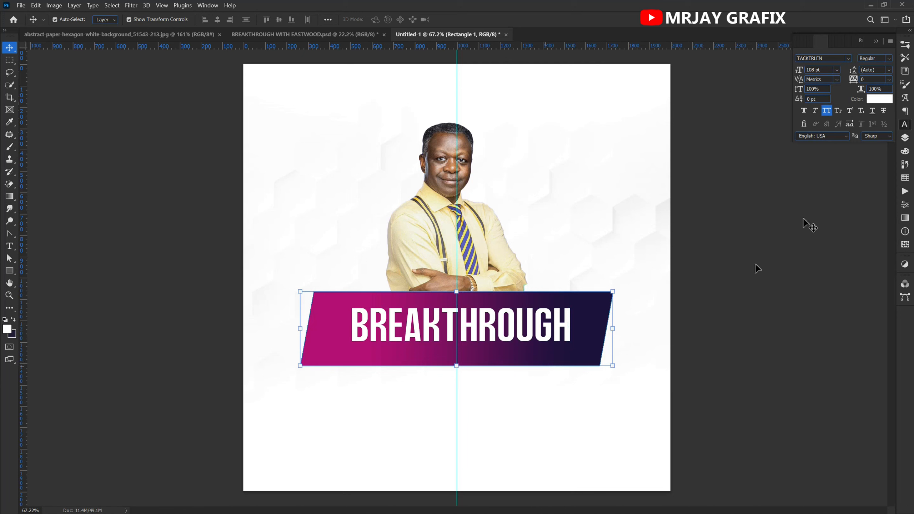
click(906, 138)
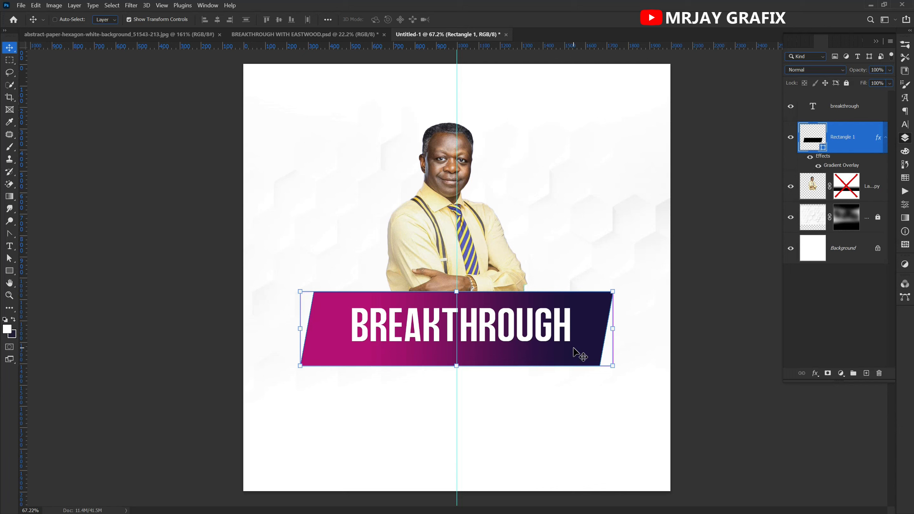
click(423, 337)
drag(420, 334, 419, 343)
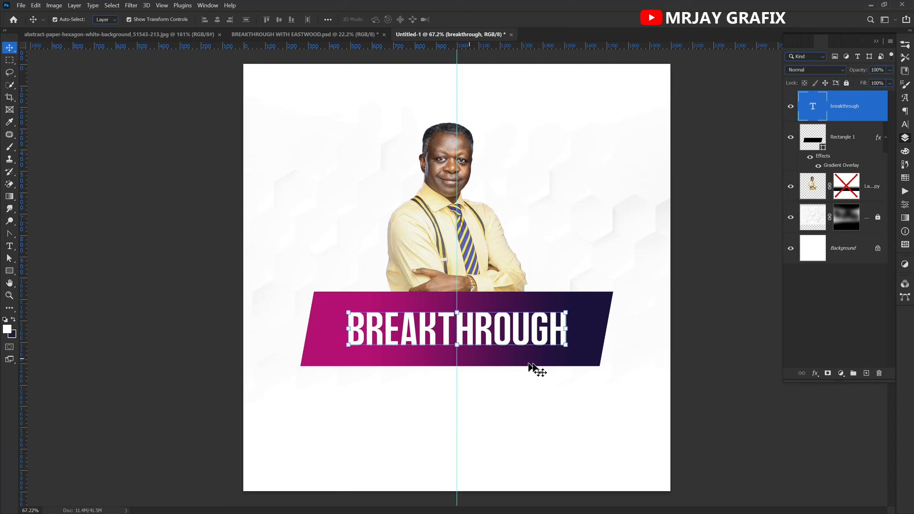
- Duplicate the gradient banner's layer, Rectangle 1
click(593, 365)
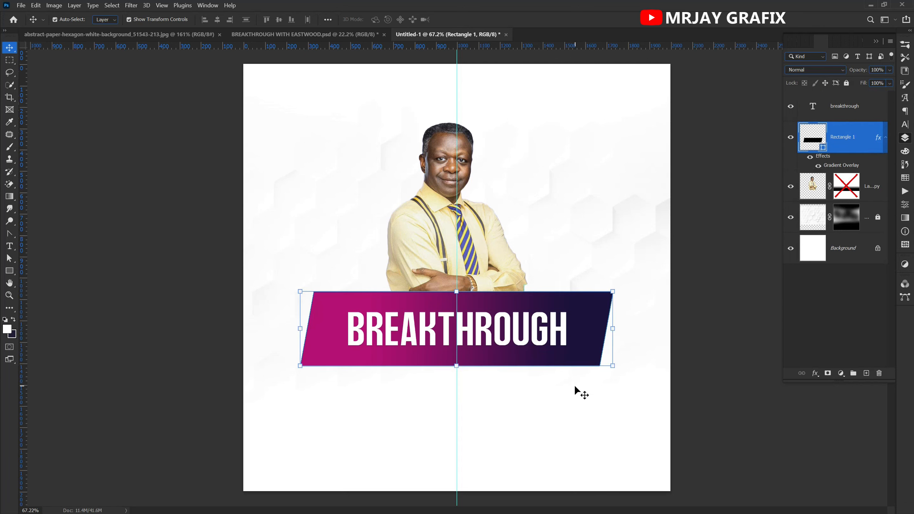
key(ctrl)
key(ctrl+j)
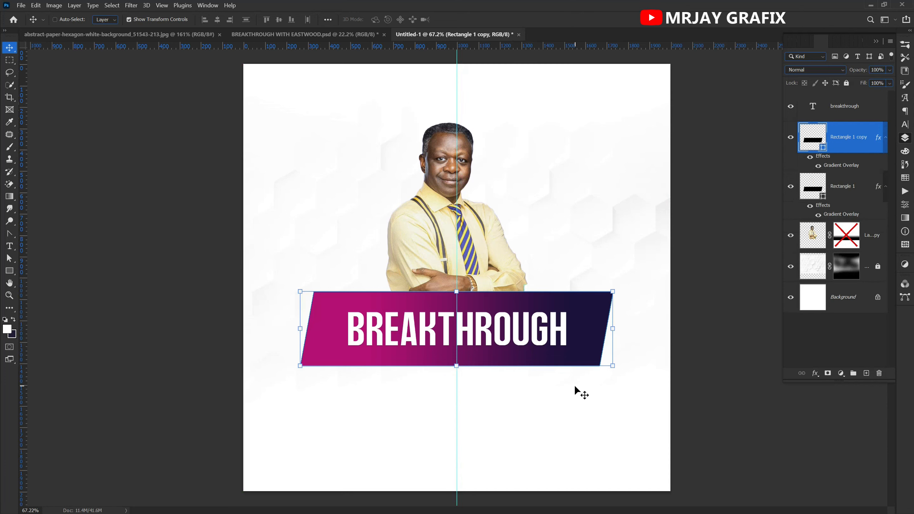
- Move the lower banner, Rectangle 1, down behind its copy and scale it to about 85%, 1246 × 297 px
click(842, 191)
key(ctrl+t)
drag(447, 365, 431, 405)
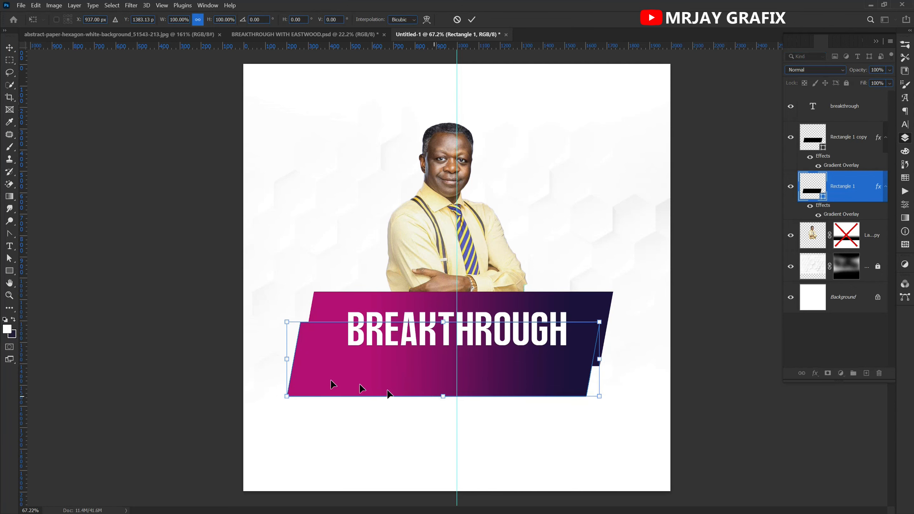
drag(287, 360, 331, 381)
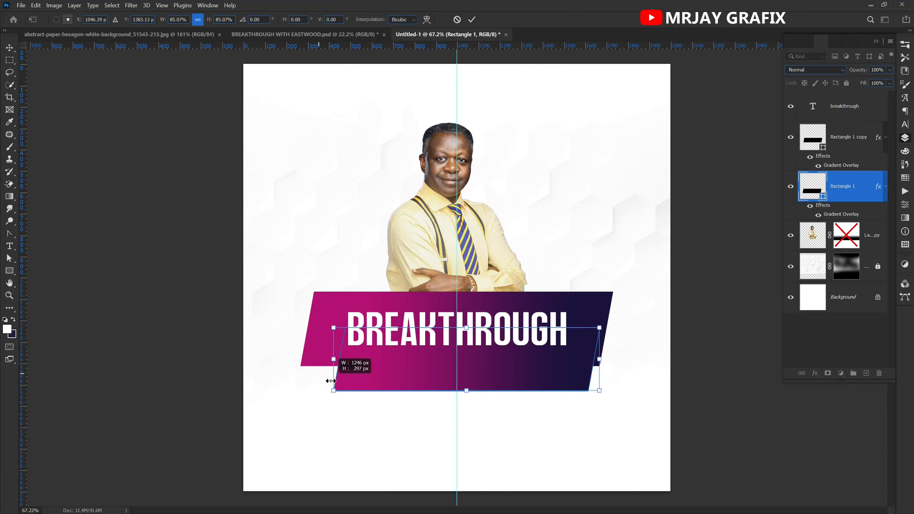
key(Return)
click(432, 365)
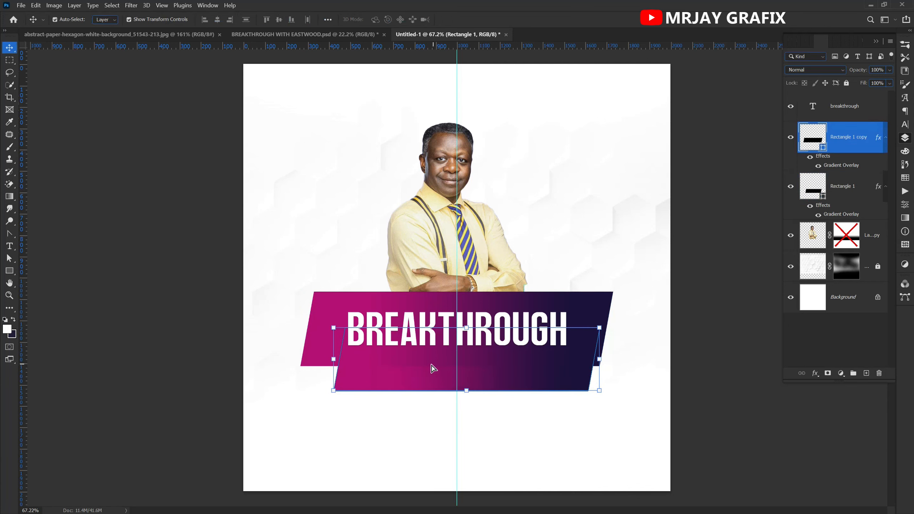
- Shift the lower banner, Rectangle 1, to the left so it sits roughly centred beneath the BREAKTHROUGH banner
mouse_move(373, 385)
mouse_down()
mouse_move(361, 394)
mouse_move(356, 387)
mouse_up()
click(310, 445)
click(388, 389)
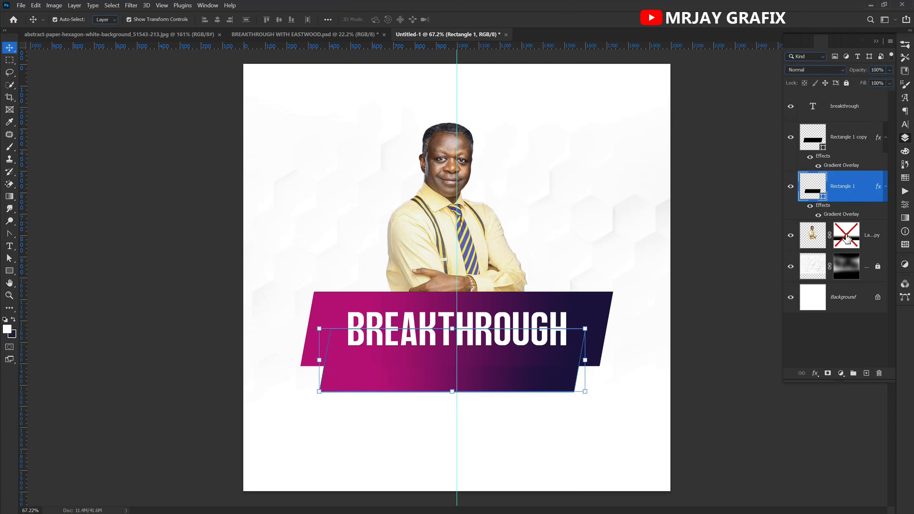
- Reverse the lower banner's gradient overlay by setting its angle to 181° and its scale to 87%
click(815, 374)
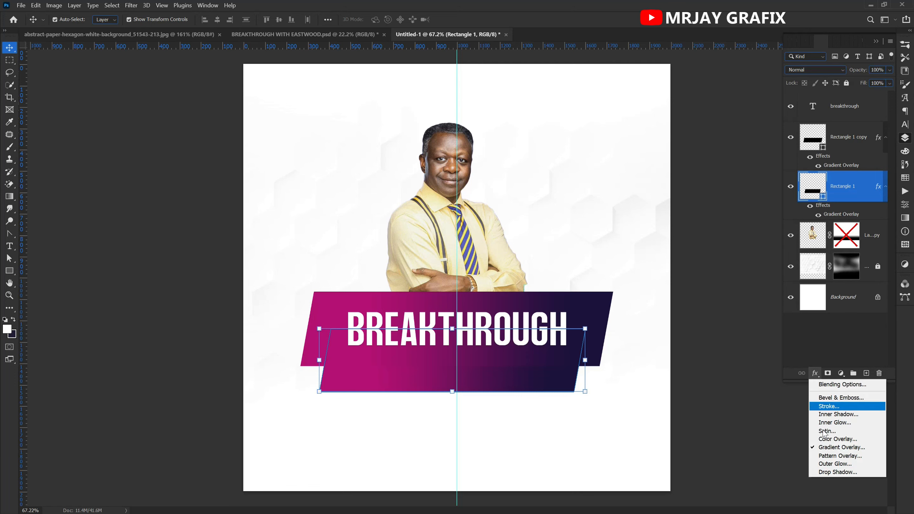
click(836, 448)
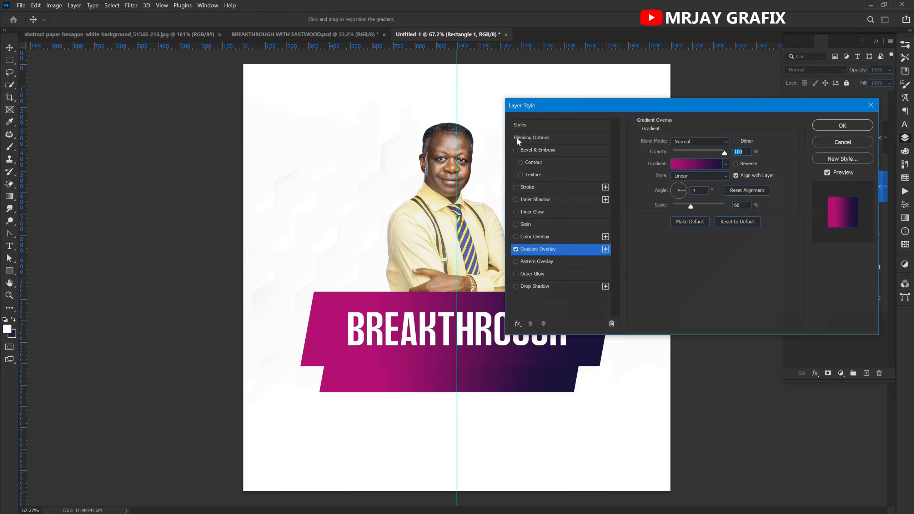
drag(553, 104, 559, 62)
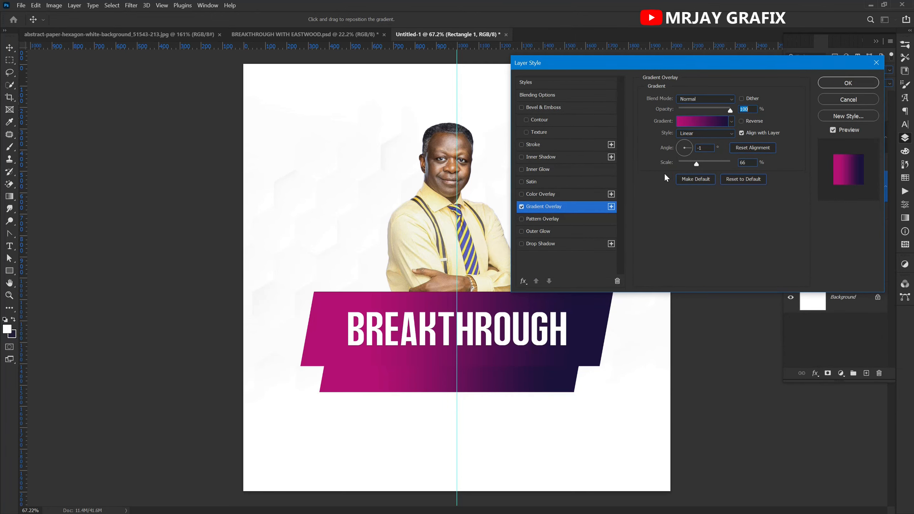
drag(687, 148, 661, 148)
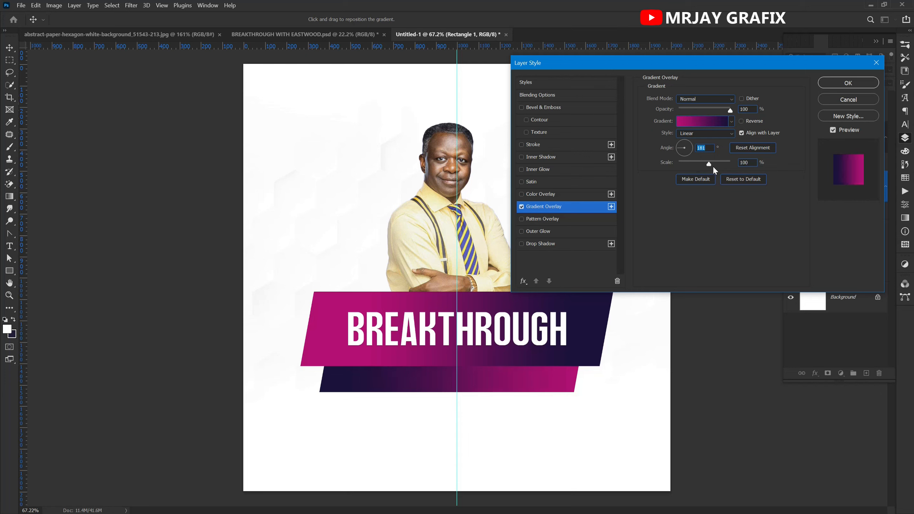
drag(717, 168, 706, 187)
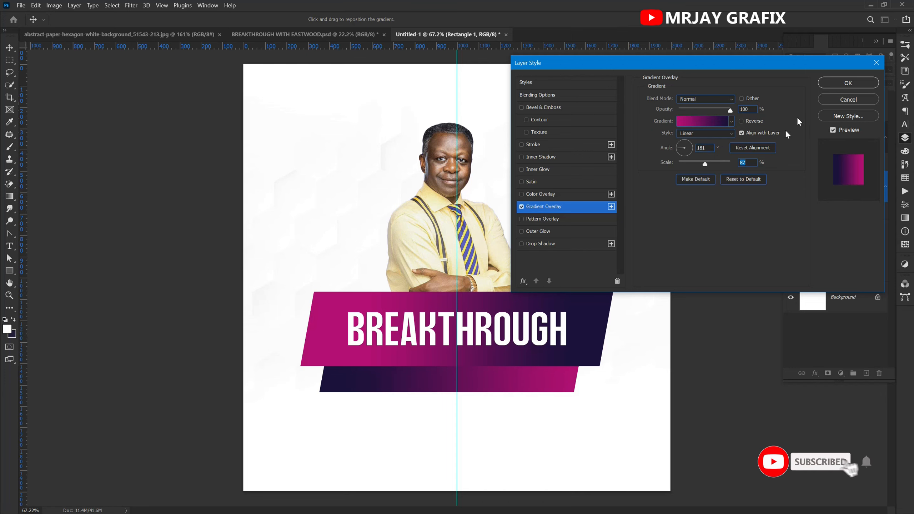
click(841, 83)
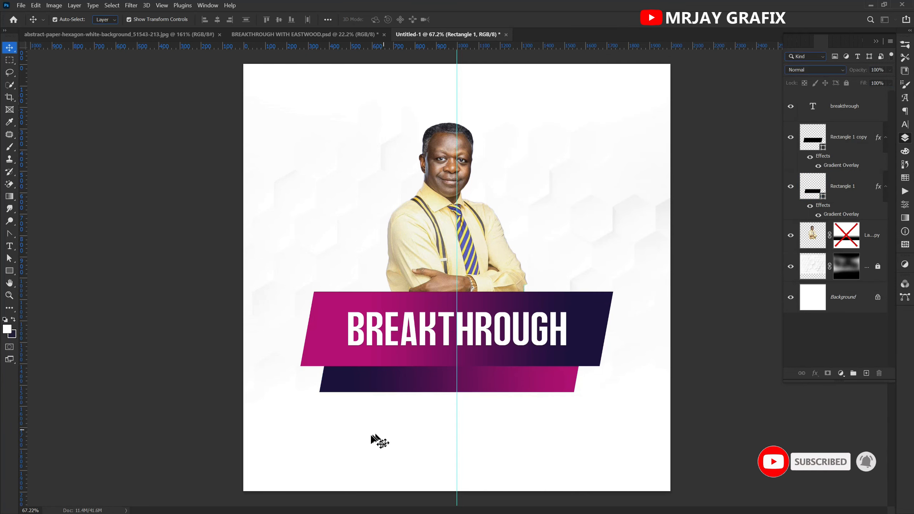
- Nudge the lower banner so it is centred on the vertical guide, then deselect it
scroll(443, 399, up, 1)
click(426, 388)
drag(427, 381, 433, 389)
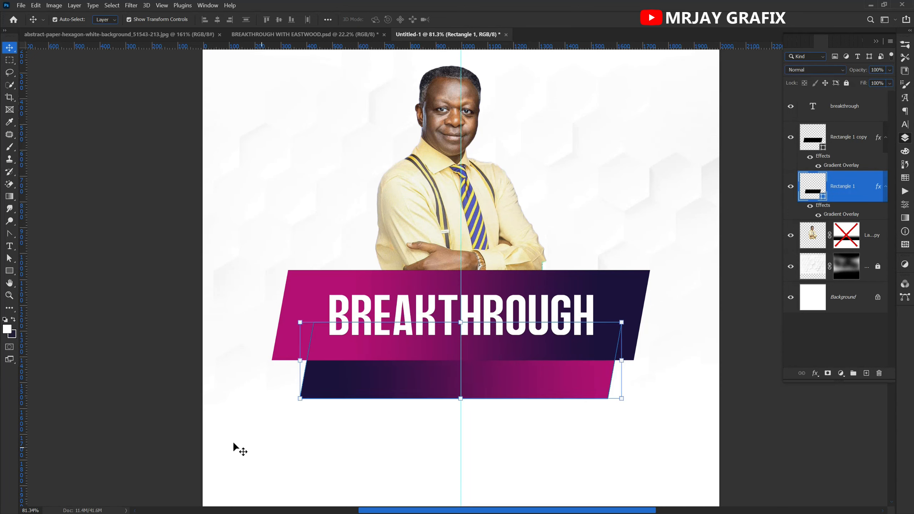
click(234, 445)
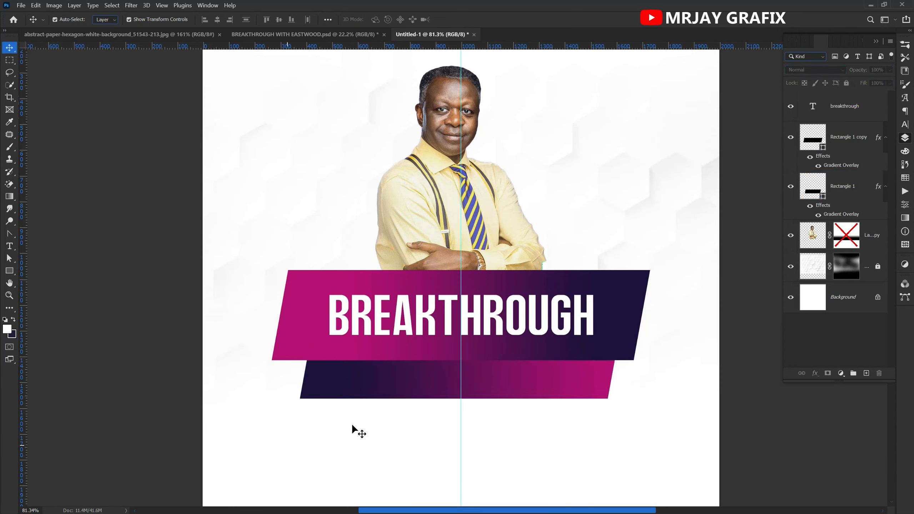
- Duplicate the BREAKTHROUGH text and place the copy down on the lower banner
click(415, 329)
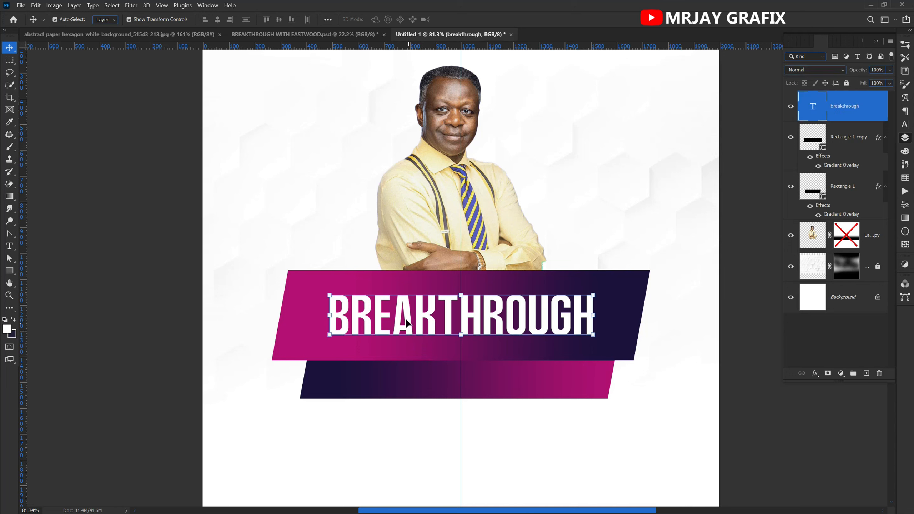
drag(408, 326, 408, 391)
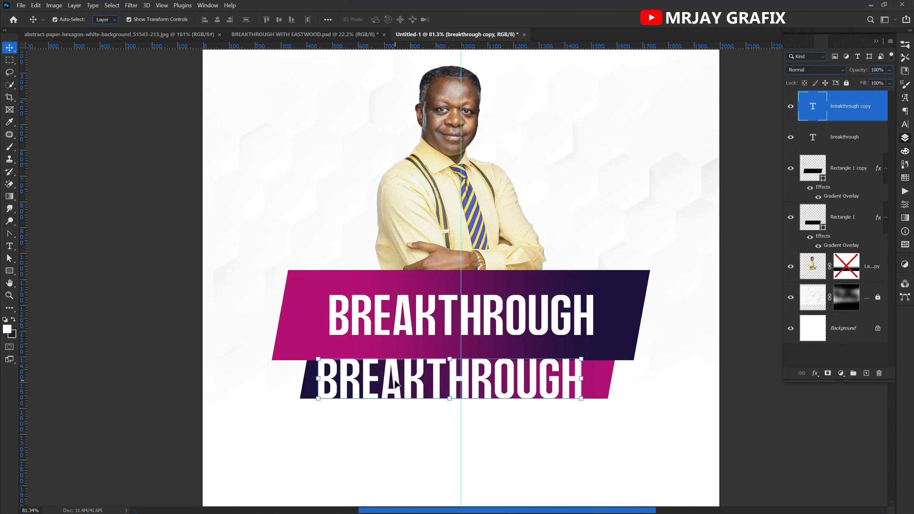
key(Return)
- Change the copied text's font to Stretch Pro, replace its wording with HOUR and commit it
click(88, 19)
text(stretch)
key(Return)
text(hour)
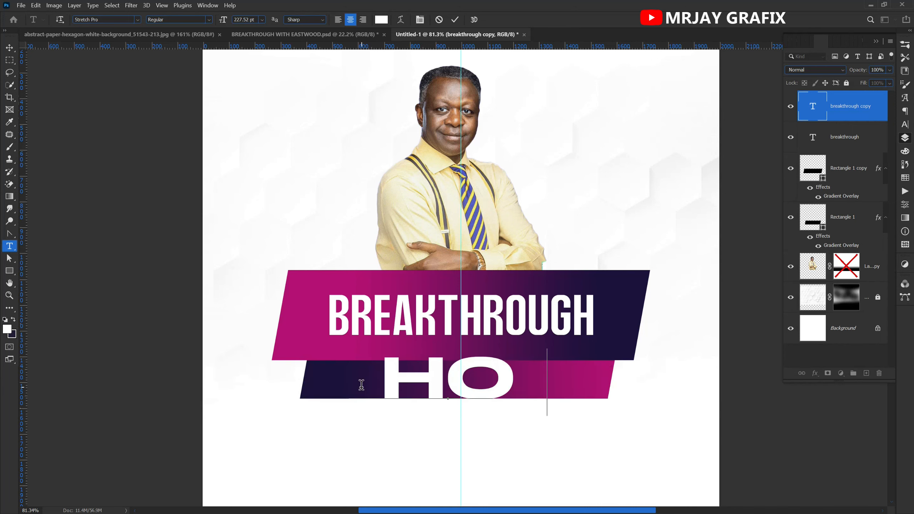
click(9, 47)
click(164, 278)
click(389, 376)
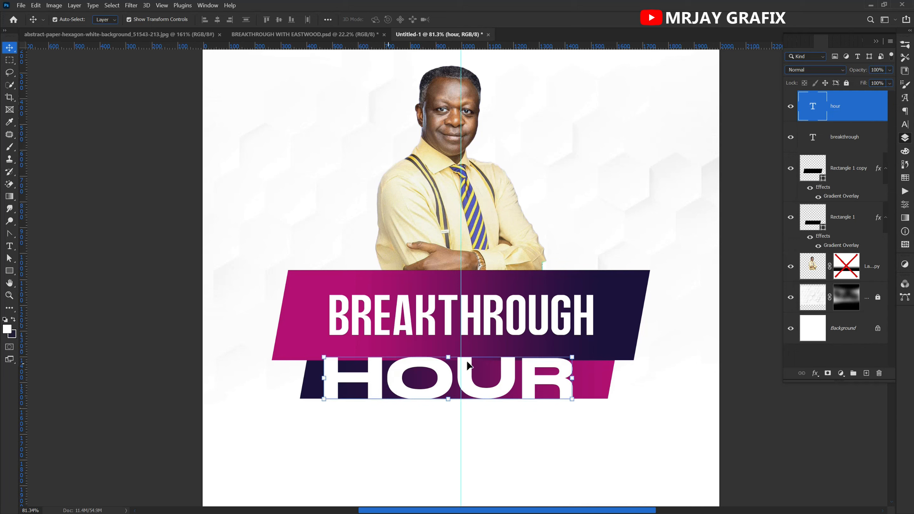
- Scale the HOUR text down to about half its size and centre it on the lower banner along the guide
mouse_move(447, 354)
mouse_down()
mouse_move(446, 381)
mouse_move(458, 362)
mouse_up()
key(Return)
click(403, 434)
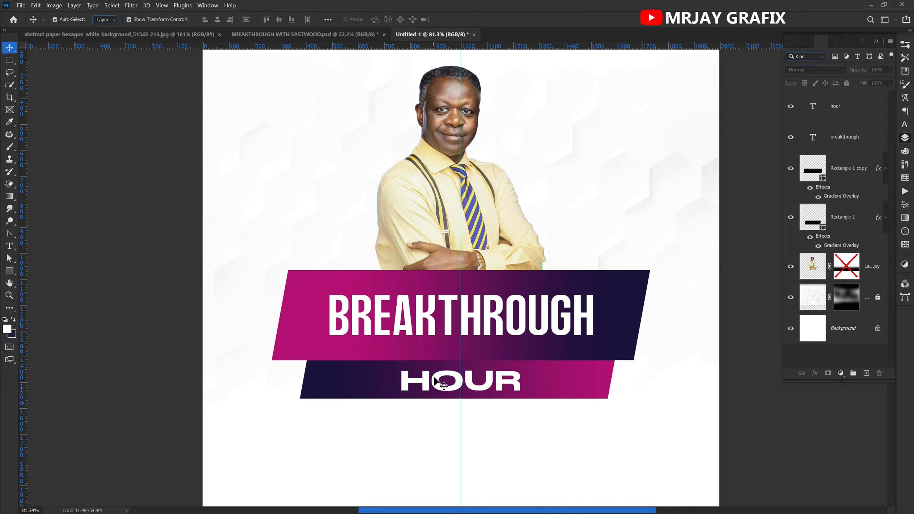
- Change the font of the HOUR text to Hanson Bold and commit the edit
click(441, 384)
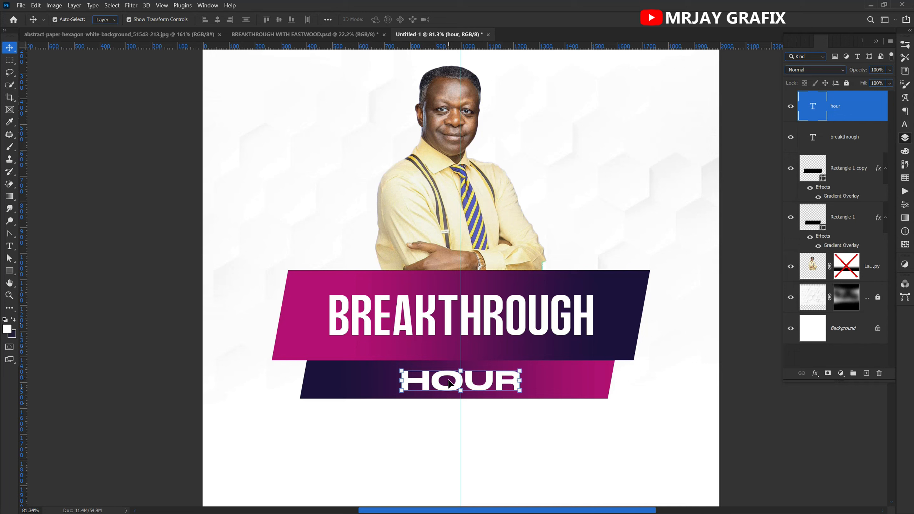
double_click(448, 383)
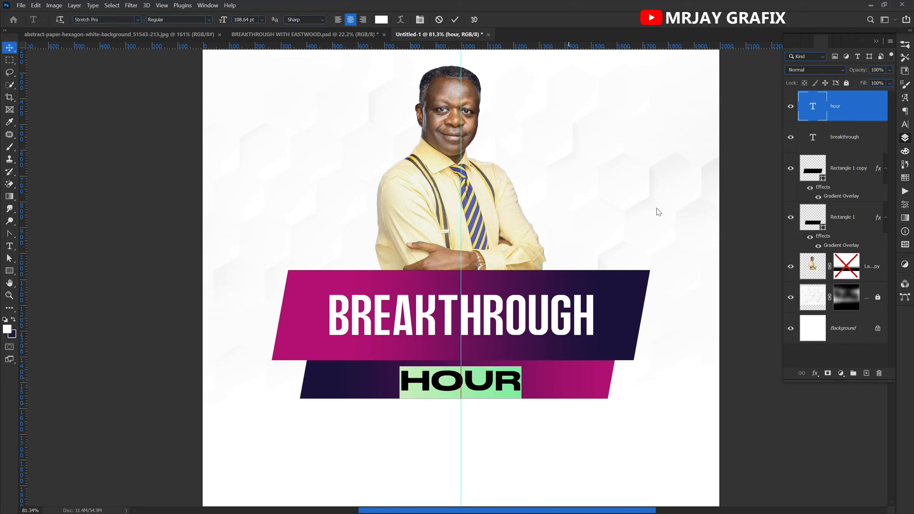
click(905, 124)
click(809, 59)
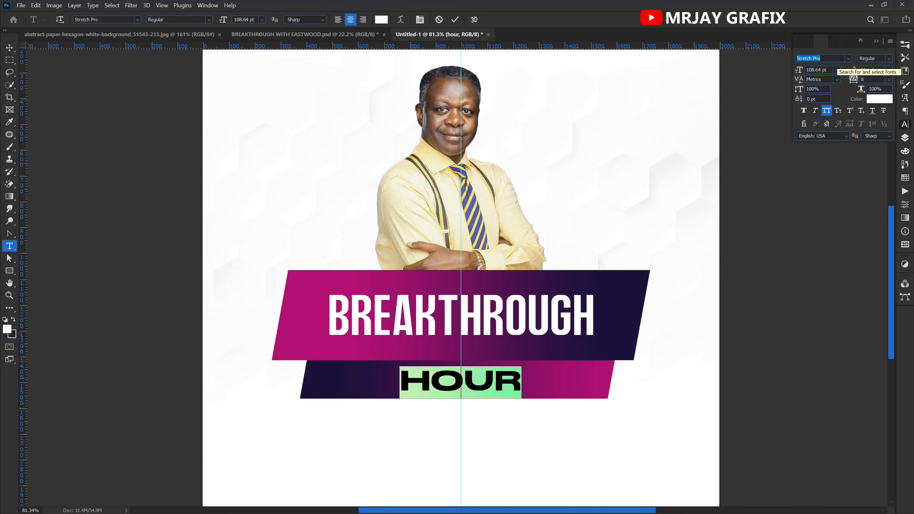
text(hans)
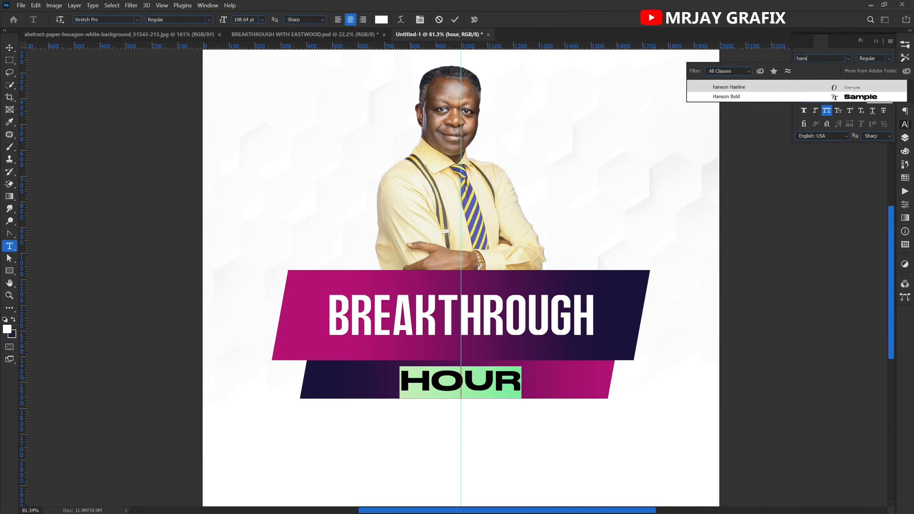
click(804, 98)
click(78, 240)
key(v)
click(75, 260)
- Widen the letter spacing of the HOUR text by setting its tracking to 520
scroll(483, 381, up, 1)
click(468, 384)
mouse_move(859, 82)
mouse_down()
mouse_move(877, 86)
mouse_move(864, 88)
mouse_up()
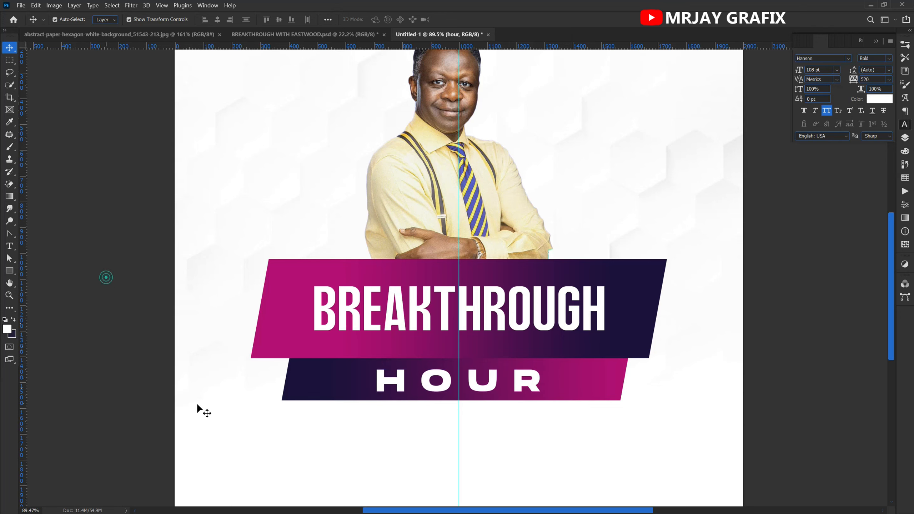
- Draw a white rectangle about 484 × 174 px overlapping the left side of the man's head
scroll(332, 408, down, 2)
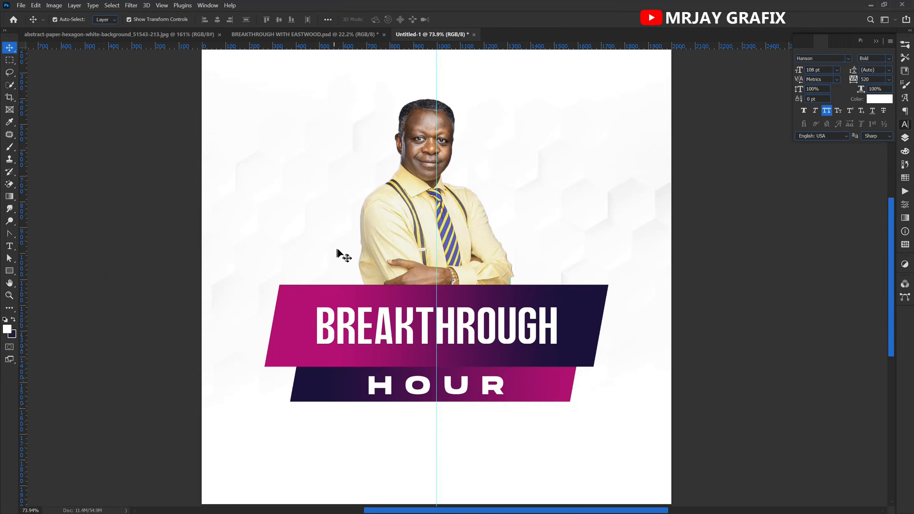
scroll(352, 142, up, 2)
scroll(352, 142, up, 1)
click(419, 147)
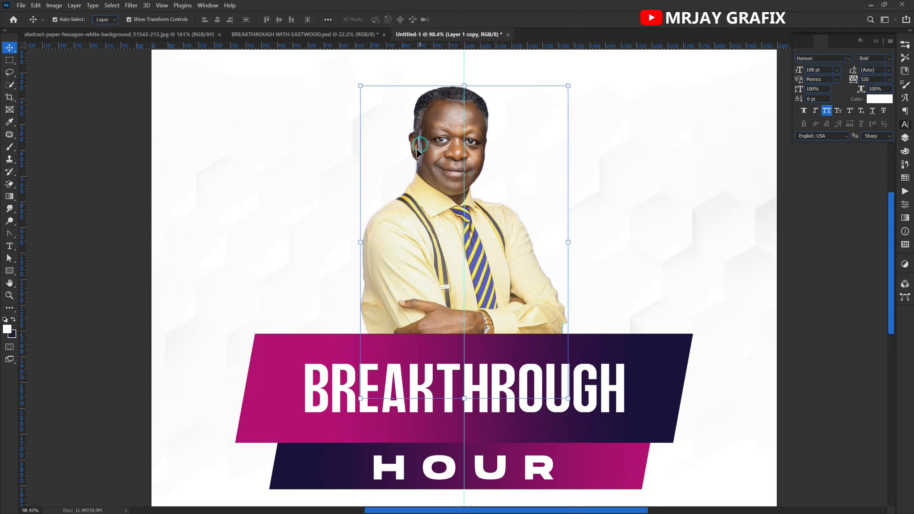
click(10, 272)
drag(295, 101, 446, 155)
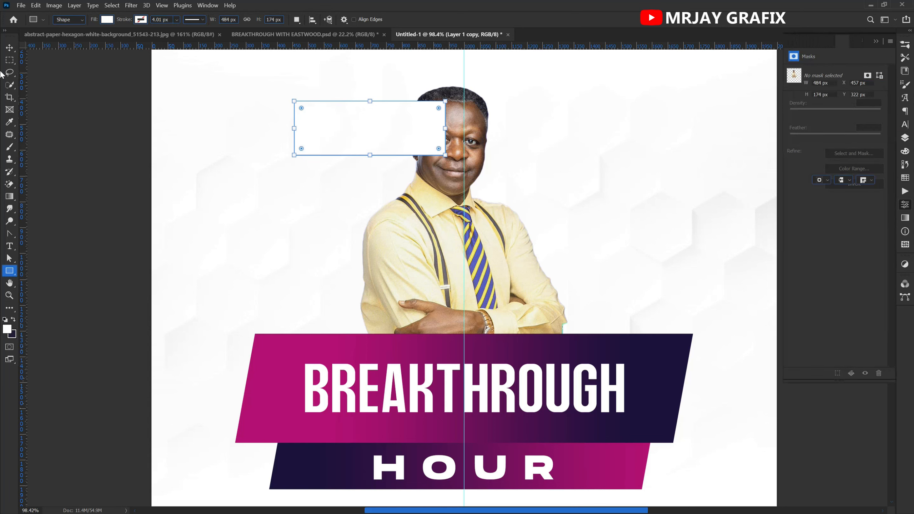
- Move the white rectangle slightly down and place its layer, Rectangle 2, below the man's portrait layer
key(v)
drag(330, 148, 329, 156)
click(905, 139)
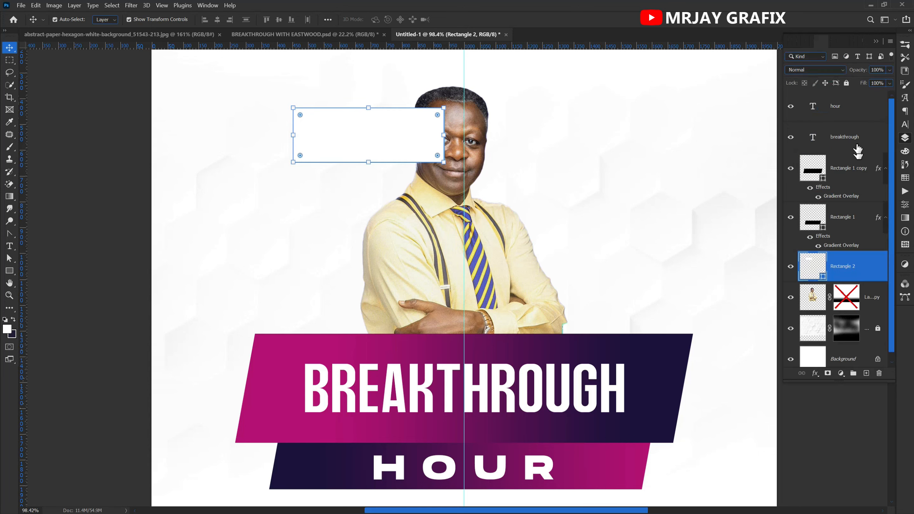
drag(846, 269, 791, 310)
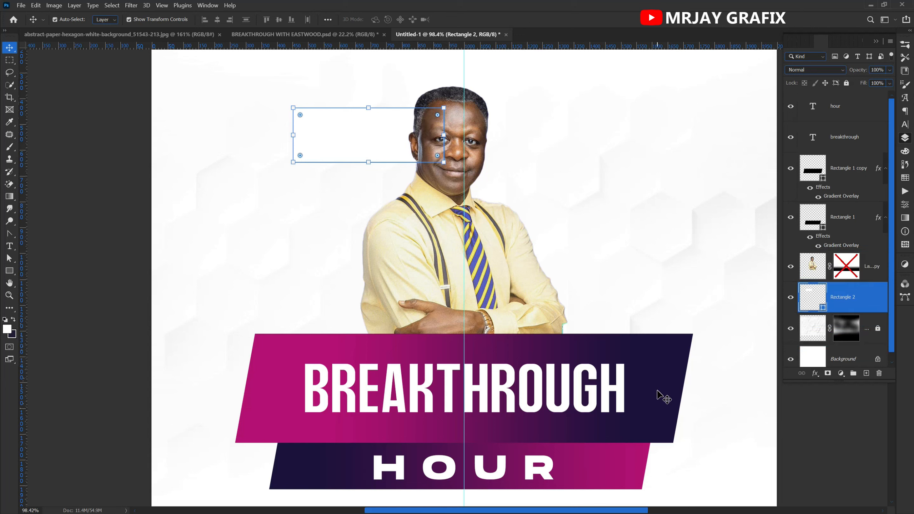
- Try pasting the BREAKTHROUGH banner's gradient layer style onto Rectangle 2, then undo it
click(663, 394)
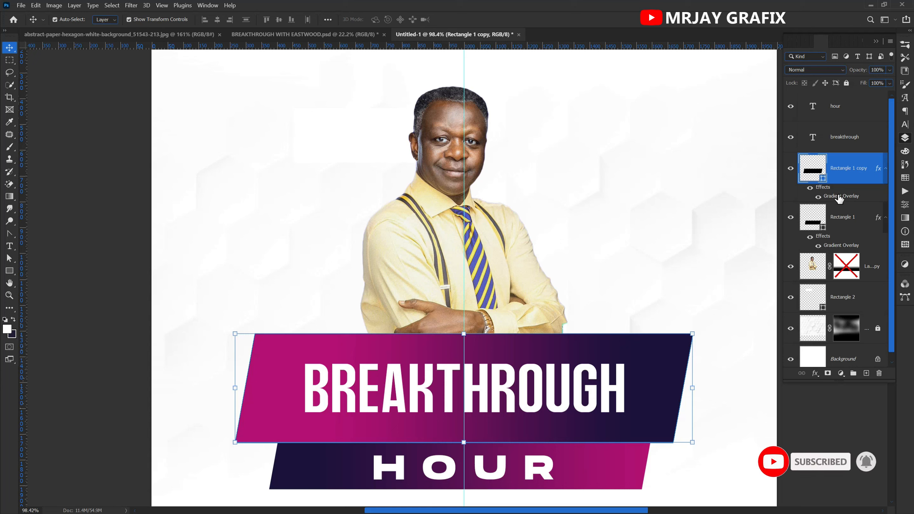
right_click(826, 188)
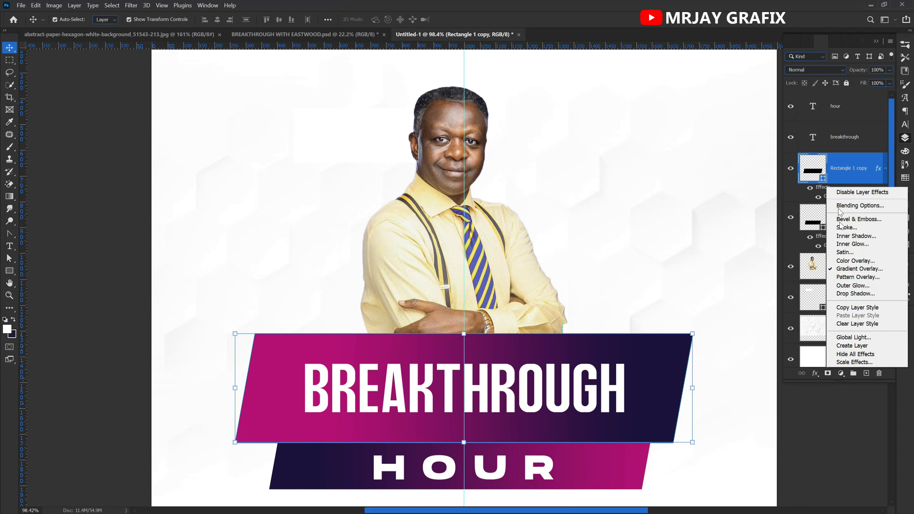
right_click(824, 188)
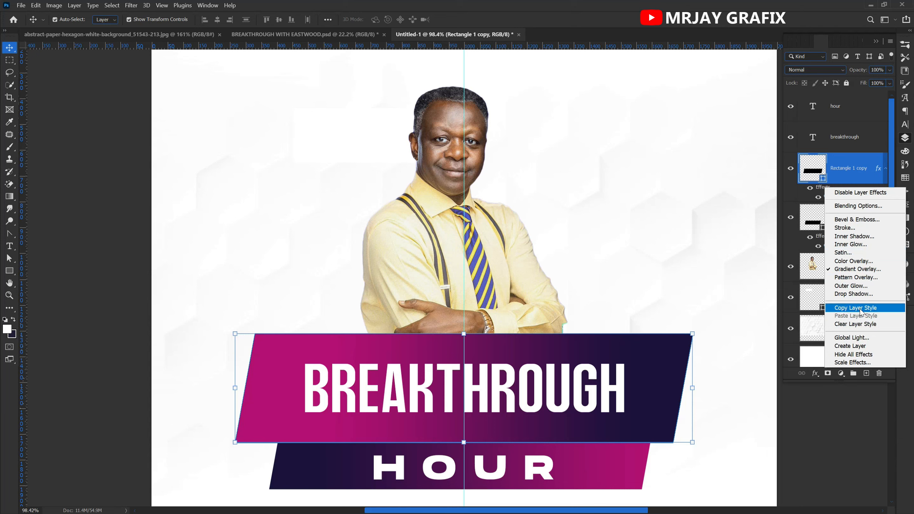
click(848, 309)
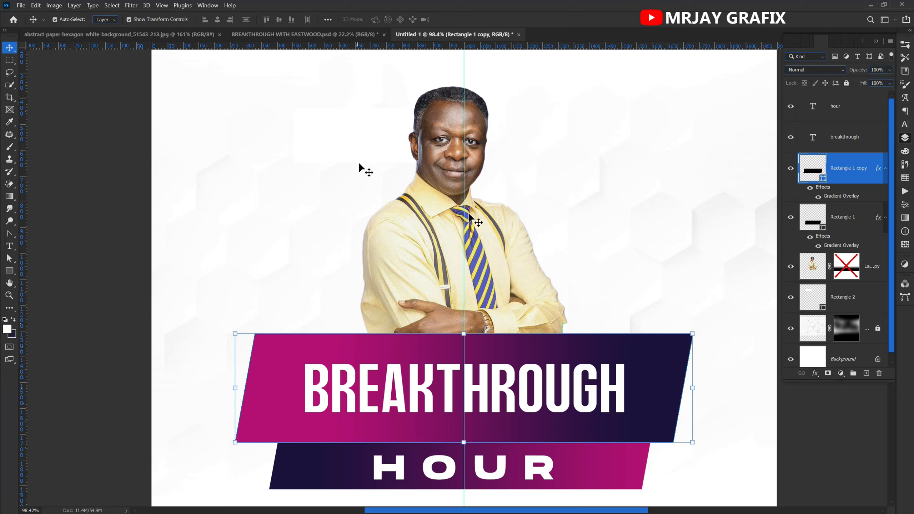
click(842, 304)
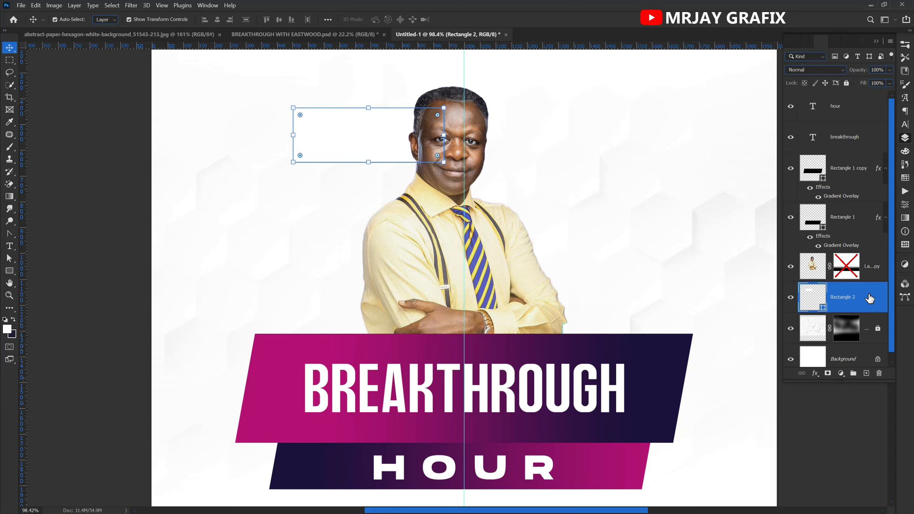
right_click(869, 297)
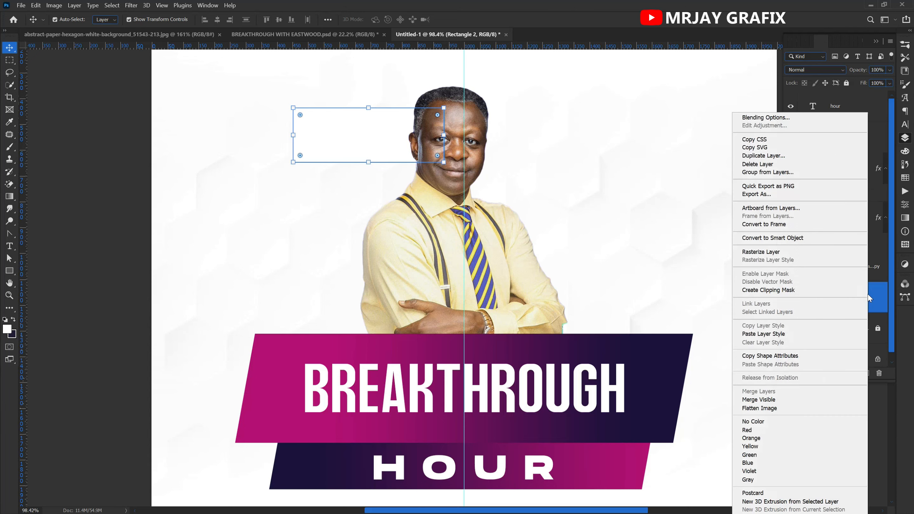
click(763, 334)
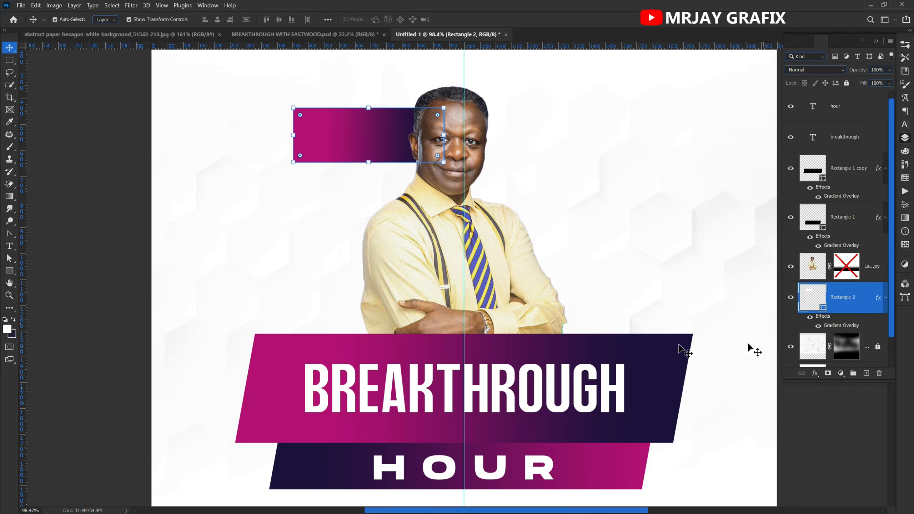
click(361, 164)
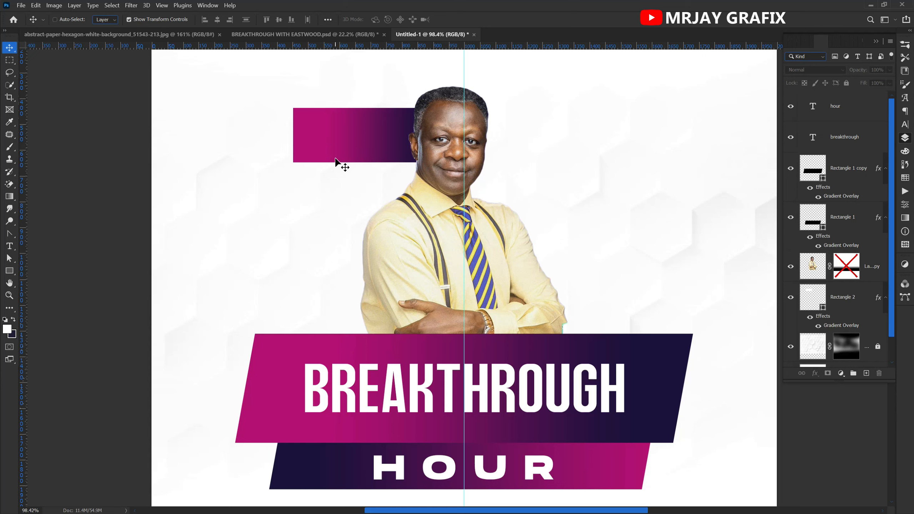
key(ctrl+z)
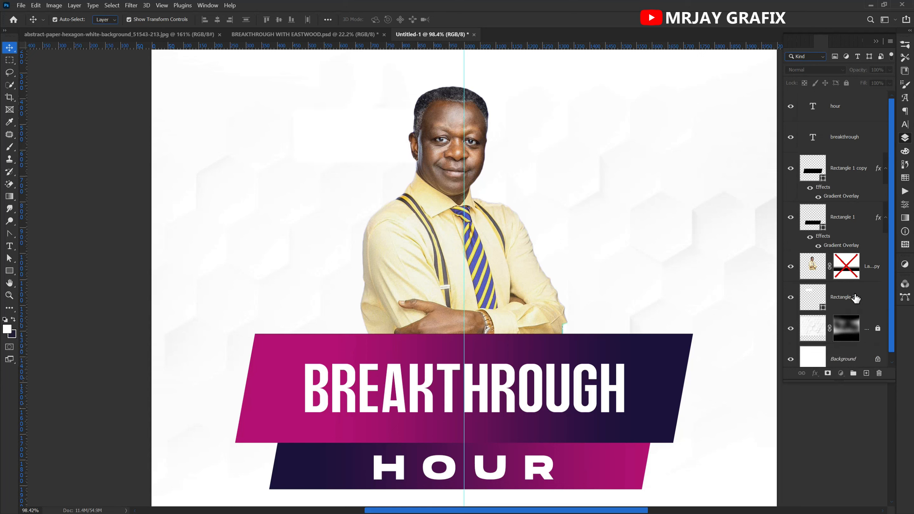
click(856, 298)
click(816, 373)
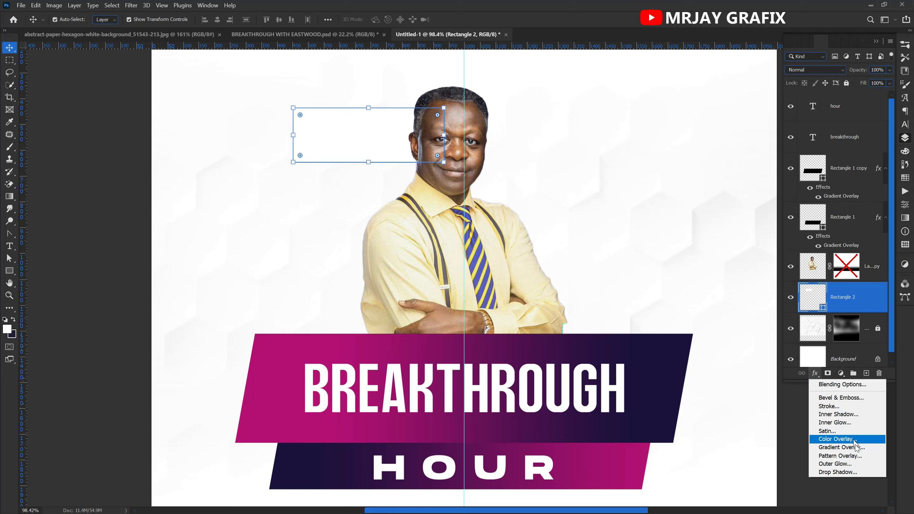
click(357, 126)
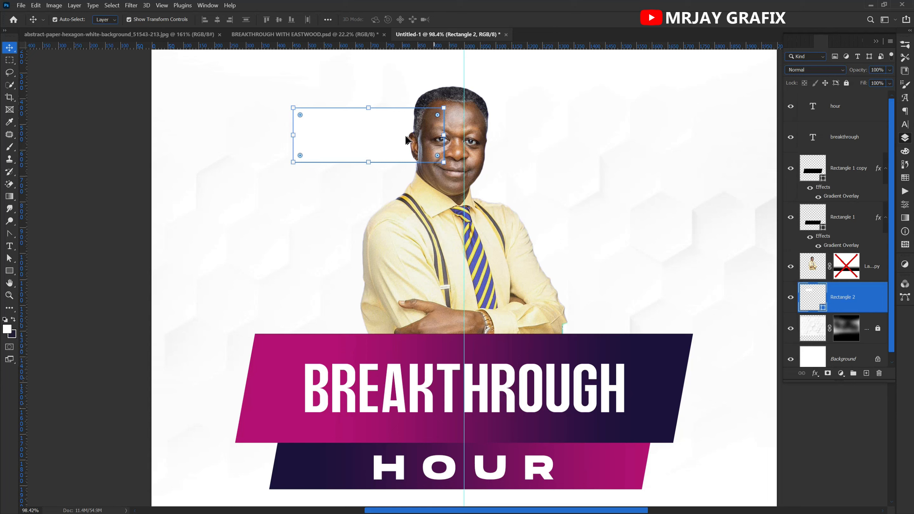
- Paste the BREAKTHROUGH banner's gradient layer style onto Rectangle 2 and skew it into a right-leaning parallelogram
right_click(872, 299)
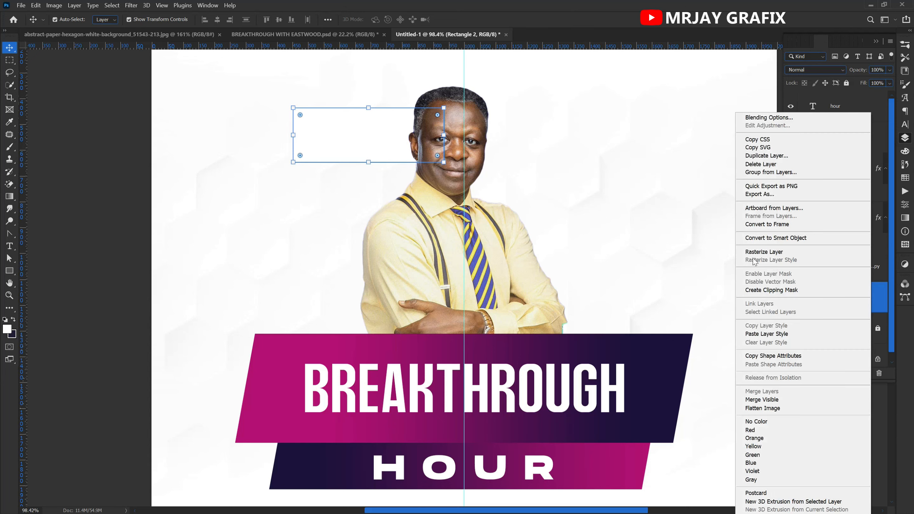
click(767, 333)
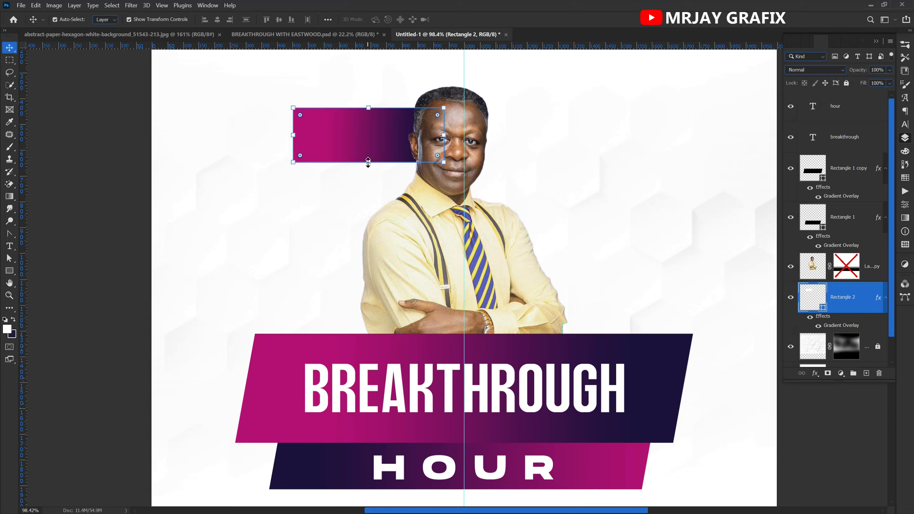
click(368, 163)
right_click(344, 129)
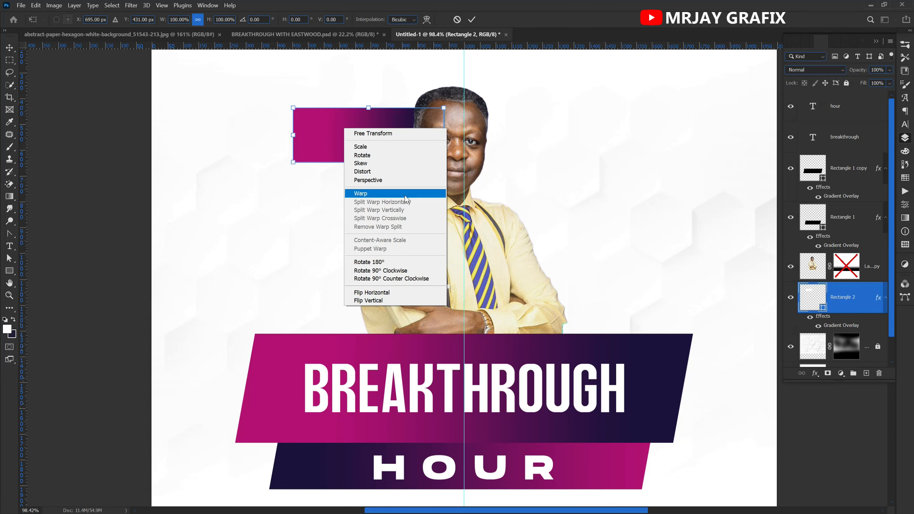
click(367, 172)
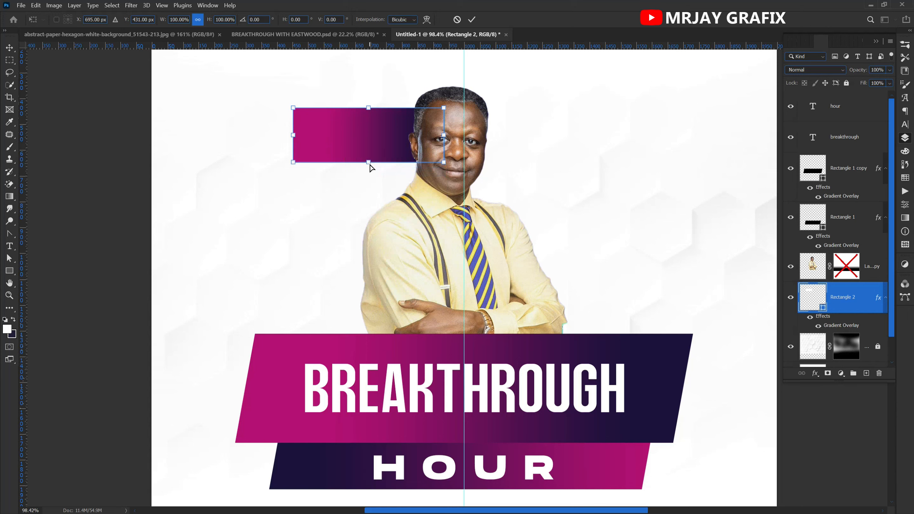
drag(369, 164, 359, 165)
click(106, 168)
- Move the skewed Rectangle 2 down so it sits beside the man's cheek and neck
click(80, 209)
mouse_move(349, 162)
mouse_down()
mouse_move(320, 253)
mouse_move(344, 170)
mouse_up()
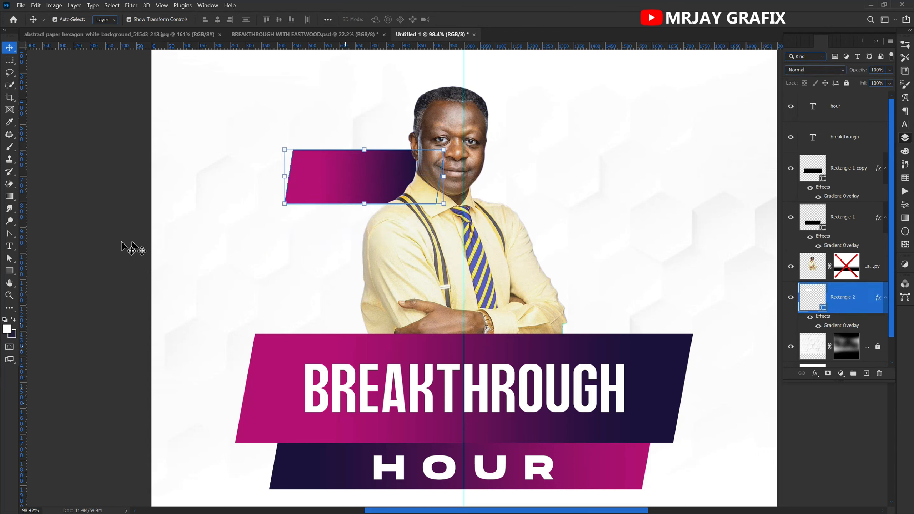
click(214, 296)
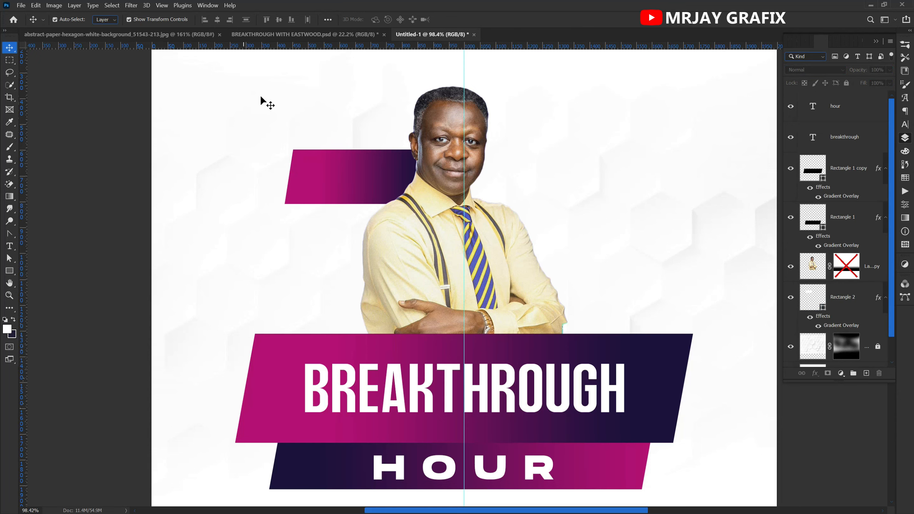
- Copy the speaker's title-and-name text from the red and blue flyer document into Untitled-1 and place it on the small banner
click(252, 34)
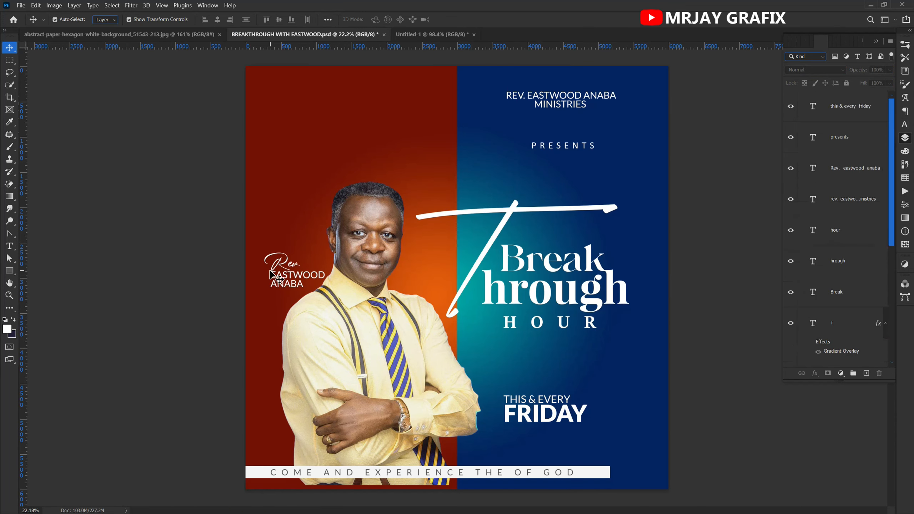
click(280, 279)
drag(280, 279, 335, 184)
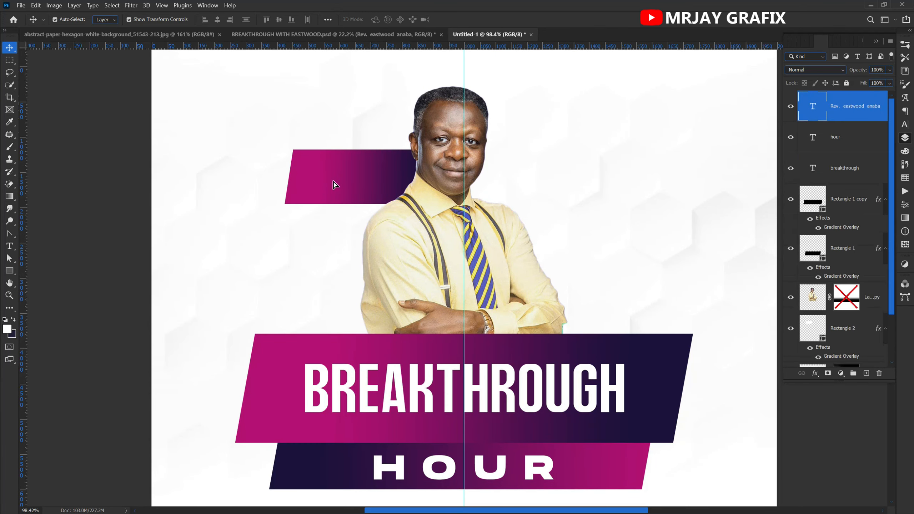
click(201, 179)
drag(190, 179, 333, 182)
key(Return)
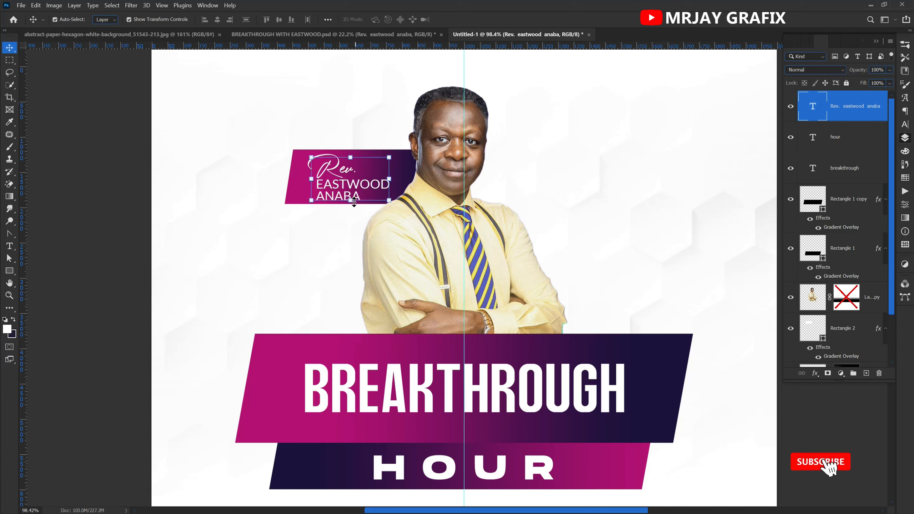
- Set the two name lines below "Rev." to Lato Bold
double_click(328, 187)
click(313, 181)
drag(312, 182, 381, 204)
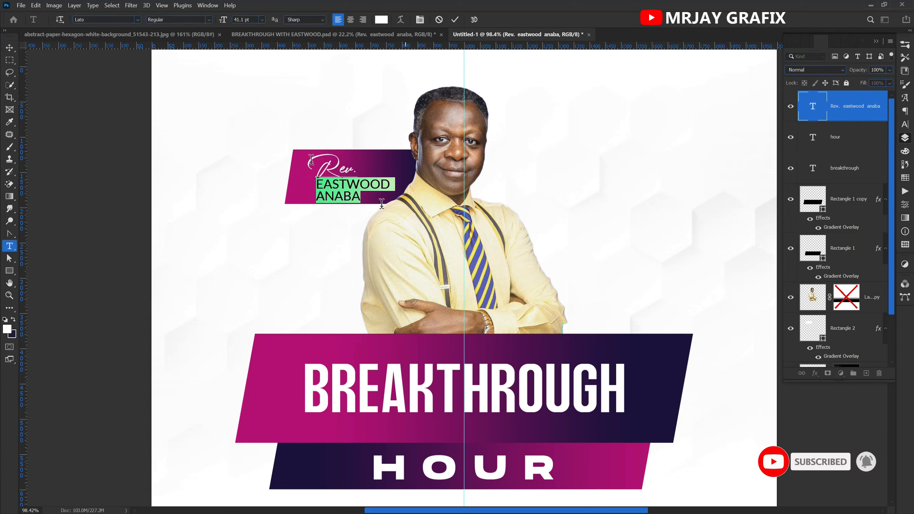
click(209, 19)
click(194, 34)
key(v)
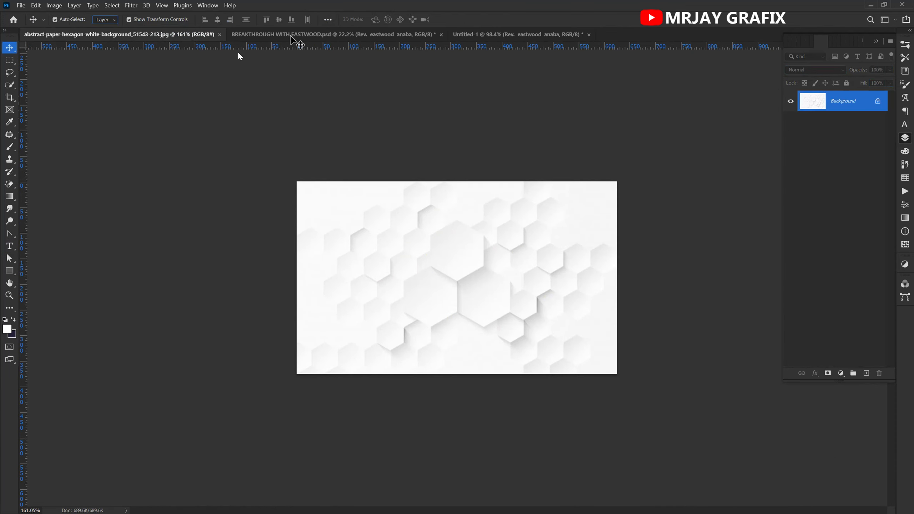
click(468, 35)
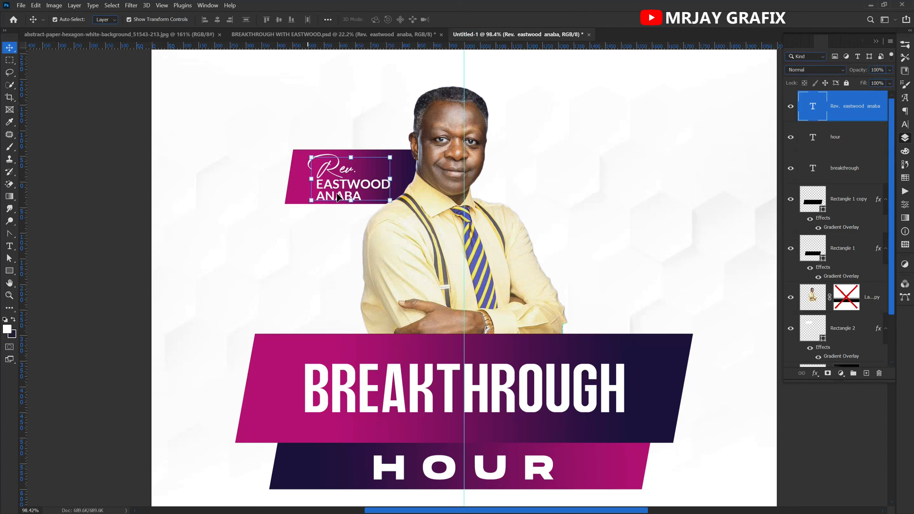
- Set the font weight of the two name lines on the small banner to Lato Black
double_click(338, 193)
drag(364, 198, 309, 187)
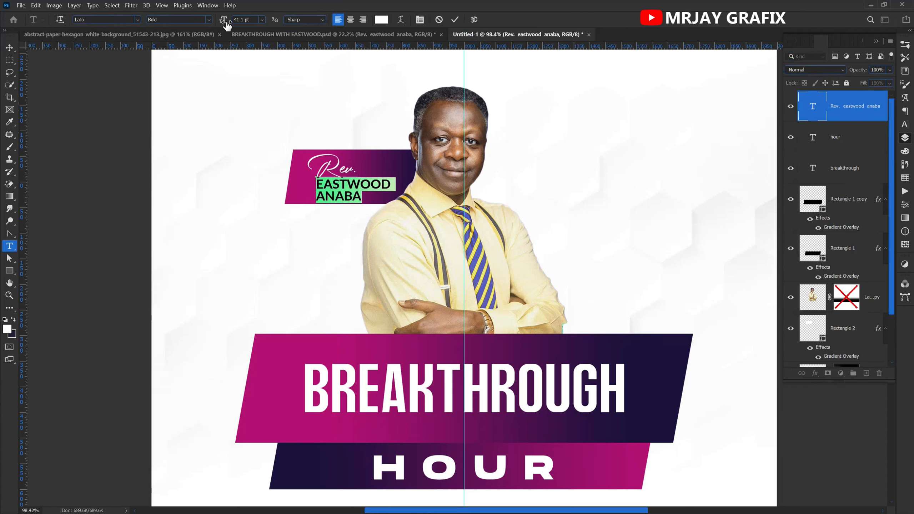
click(211, 20)
click(194, 46)
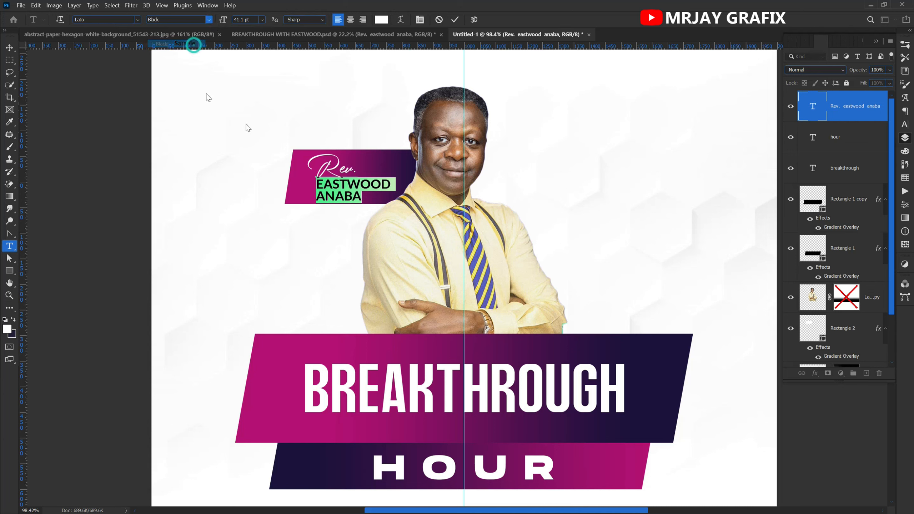
click(341, 192)
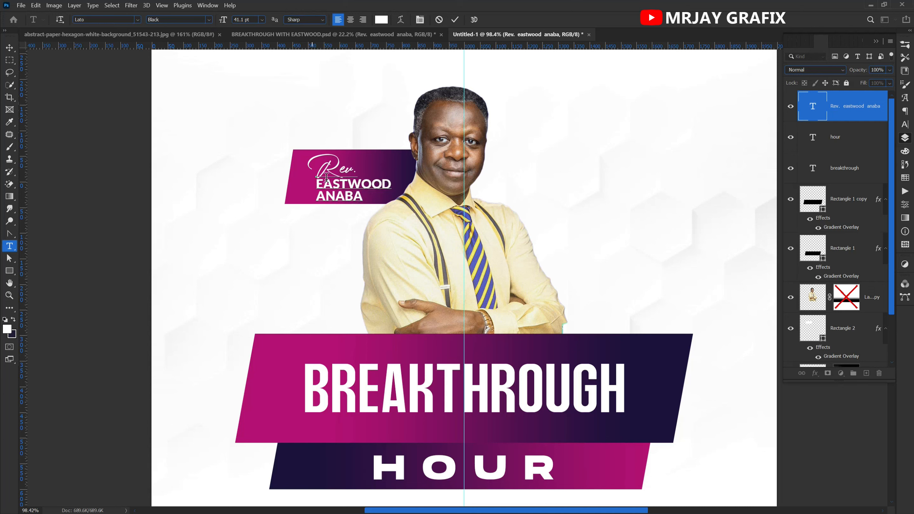
- Replace the script title "Rev." above the name with "Pastor"
drag(393, 184, 270, 184)
scroll(326, 189, up, 5)
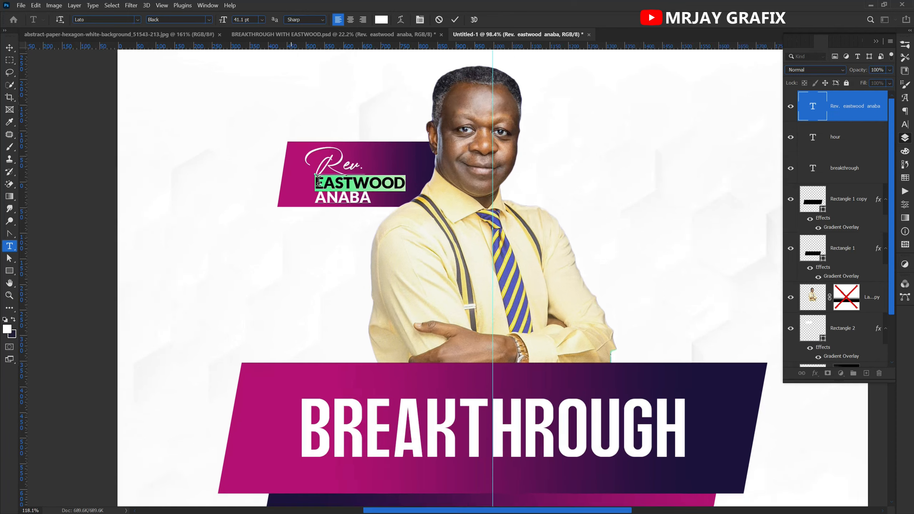
drag(376, 158, 227, 155)
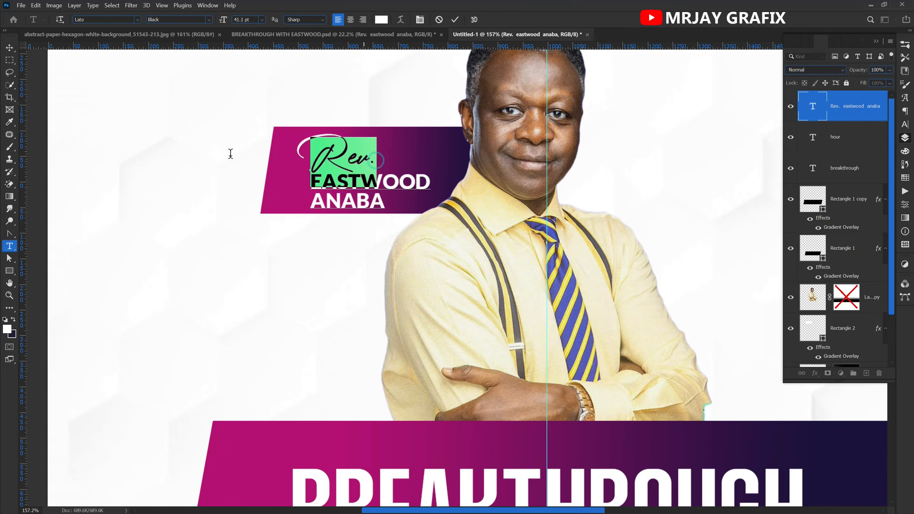
text(P)
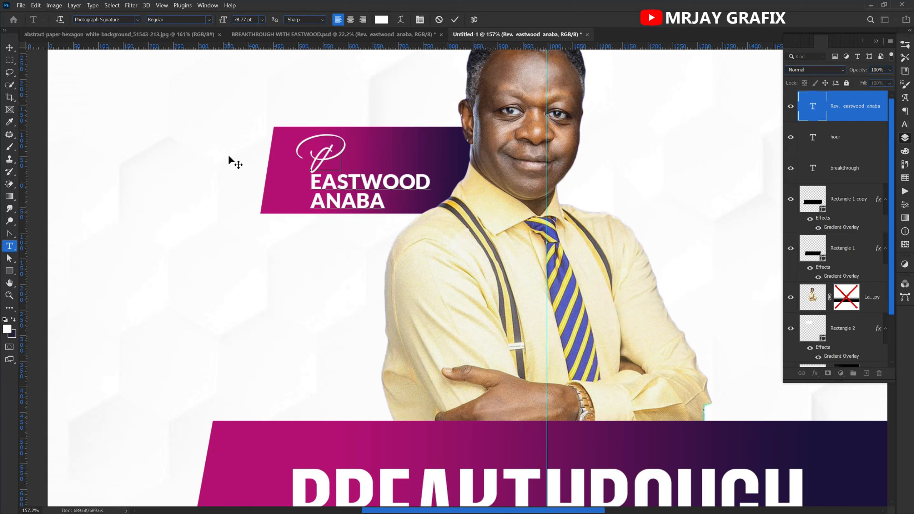
text(astor)
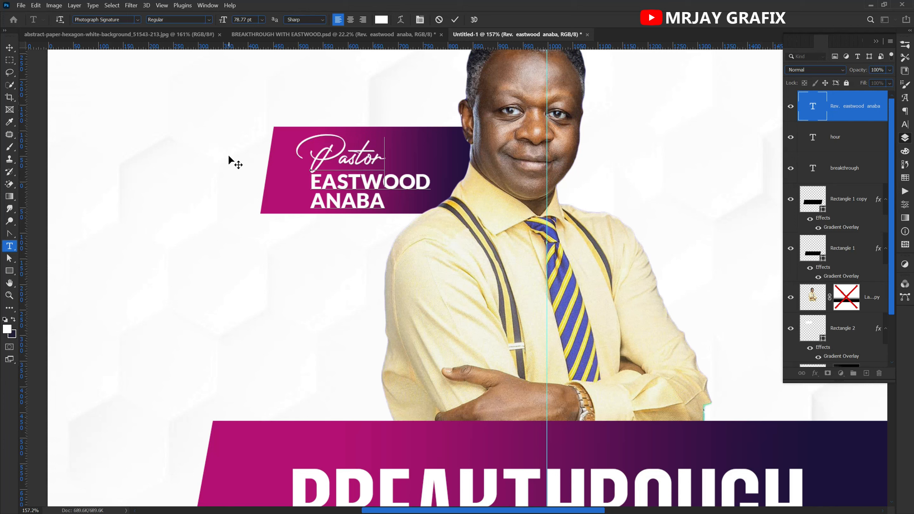
- Copy the word "Pastor", then delete it and its empty line so the text layer holds only the two name lines
drag(384, 153, 270, 132)
key(ctrl+c)
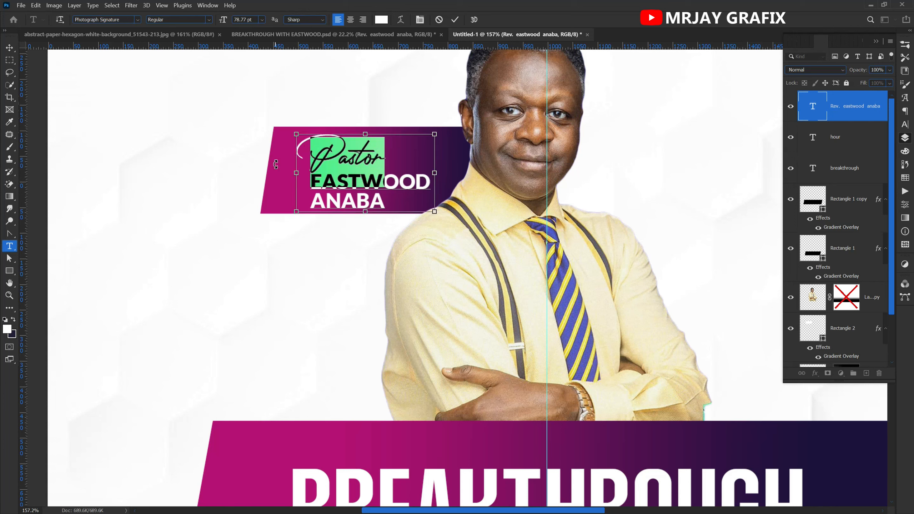
key(BackSpace)
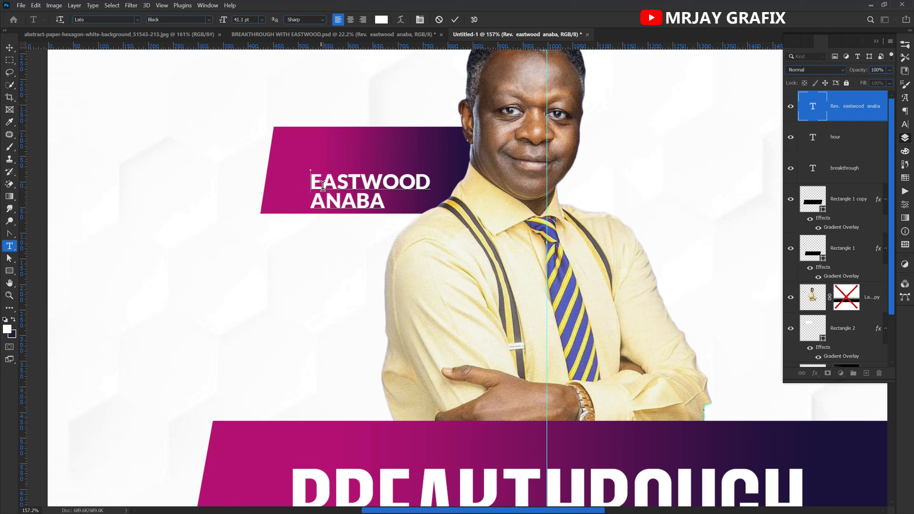
key(Delete)
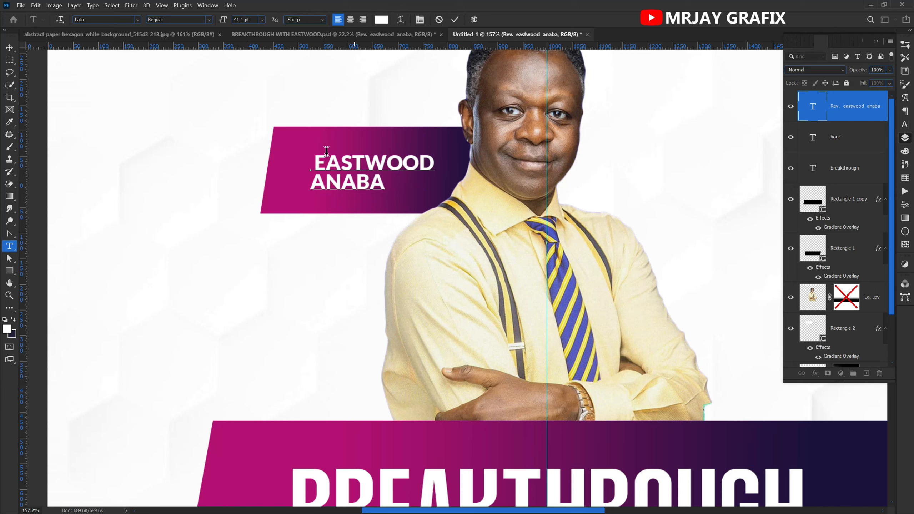
key(Left)
key(Delete)
click(85, 145)
key(v)
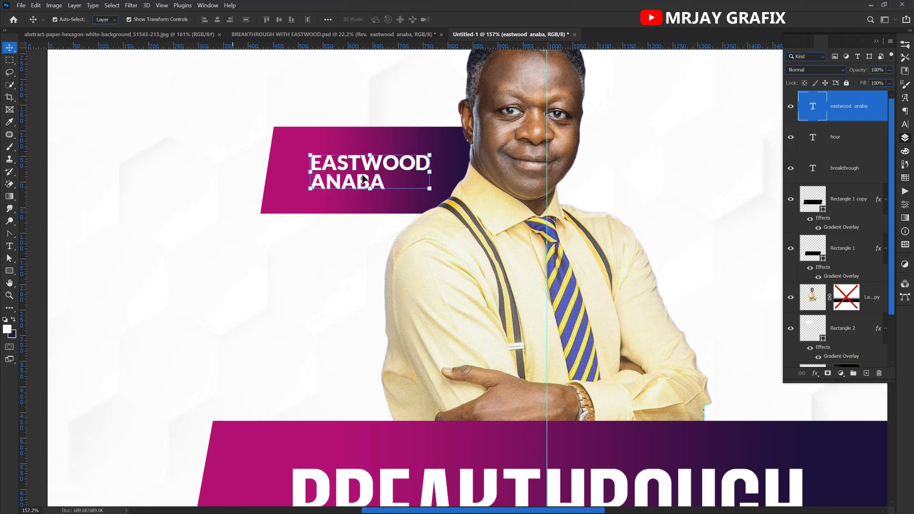
- Shift the name slightly down and duplicate its layer above it, replacing the copy's text with the copied "Pastor"
mouse_move(344, 186)
mouse_down()
mouse_move(334, 210)
mouse_move(326, 153)
mouse_move(345, 187)
mouse_up()
double_click(326, 154)
key(ctrl+a)
key(ctrl+v)
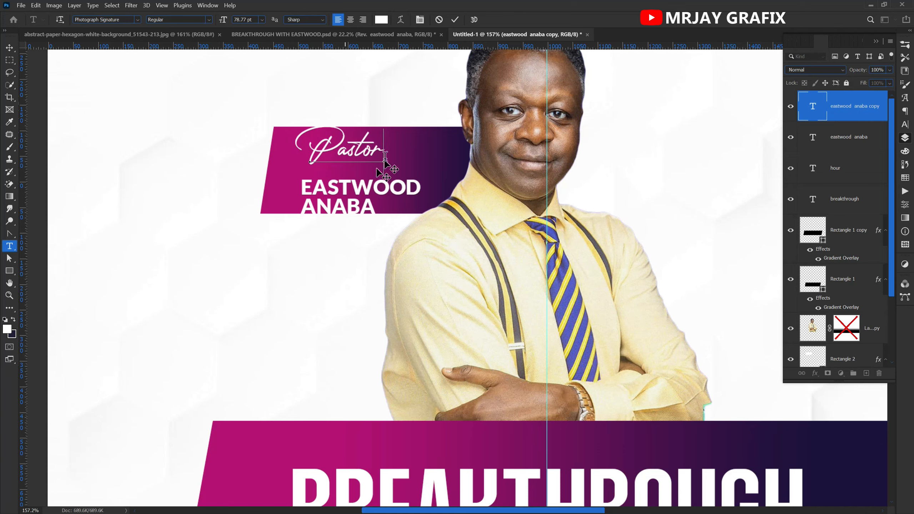
- Change the font of the "Pastor" text to Autograf PERSONAL USE ONLY Regular
drag(375, 142, 310, 155)
click(104, 20)
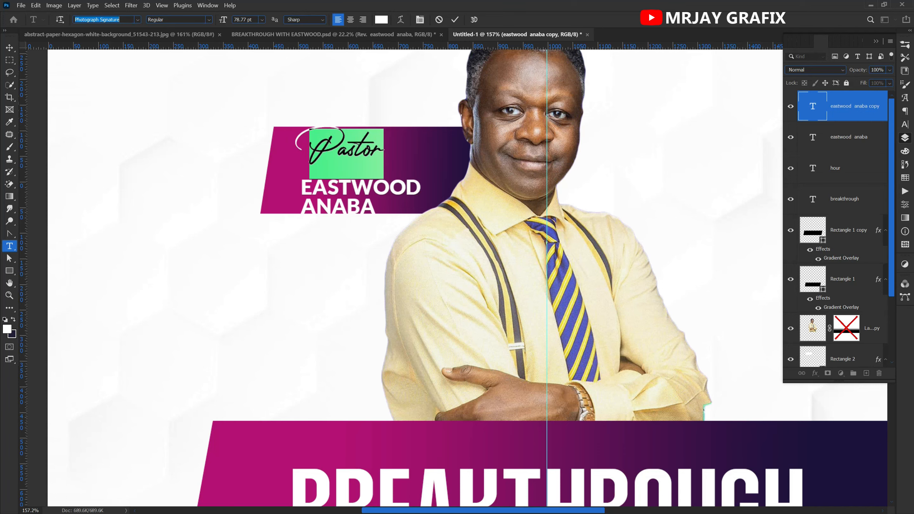
text(au)
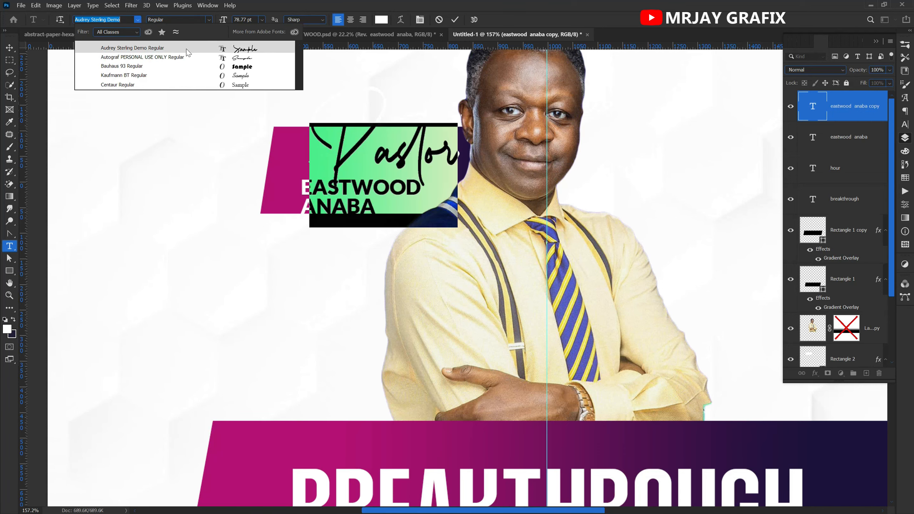
click(166, 60)
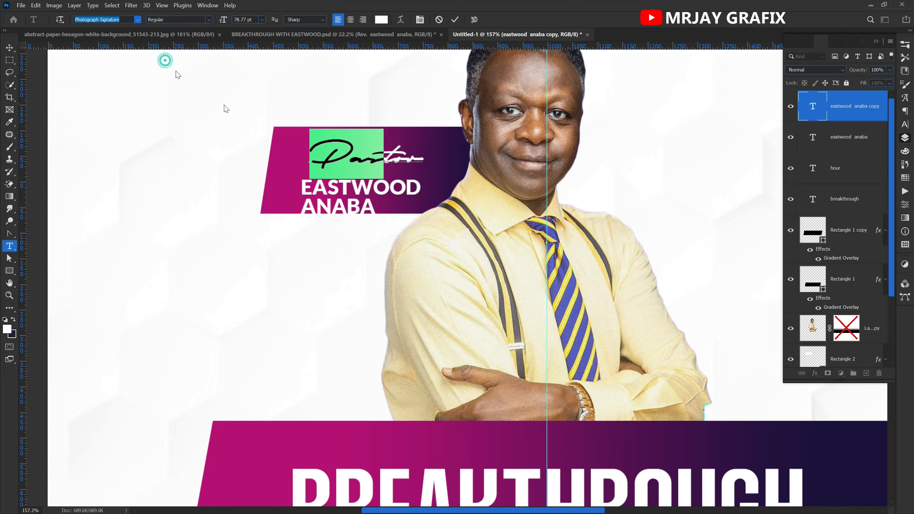
click(455, 20)
- Scale the "Pastor" script text down slightly so it is narrower than the name's first line
key(ctrl+t)
drag(427, 153, 404, 154)
key(Return)
key(v)
- Move the name closer beneath "Pastor" and shift both texts together slightly up on the small banner
mouse_move(331, 195)
mouse_down()
mouse_move(336, 185)
mouse_move(335, 196)
mouse_up()
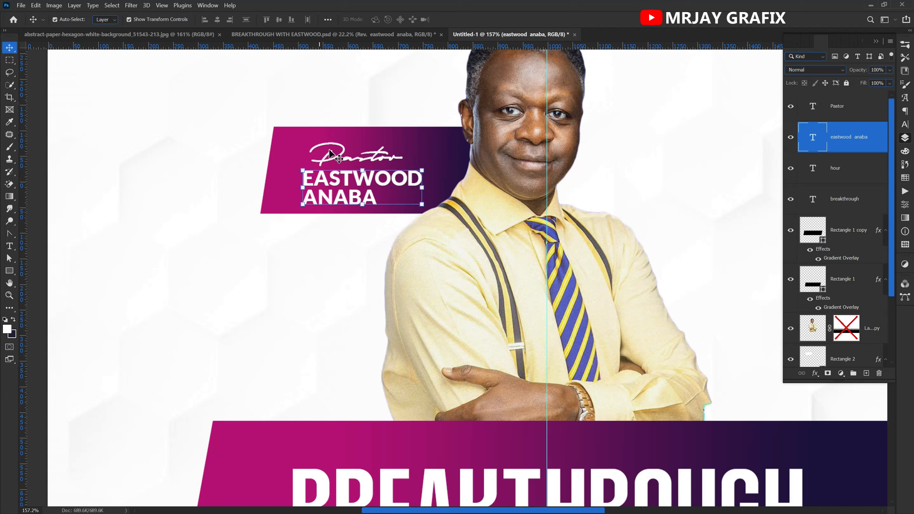
shift+click(340, 162)
drag(340, 161, 340, 158)
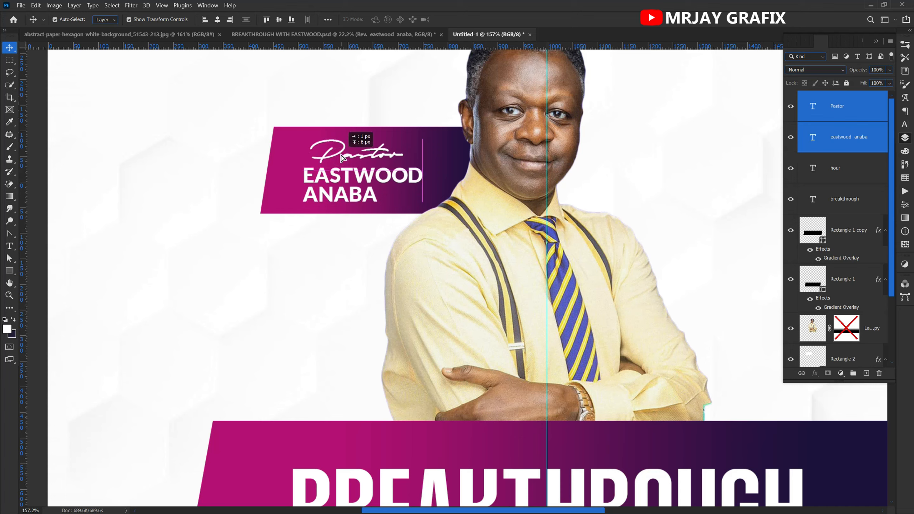
click(191, 256)
- Scale the BREAKTHROUGH text up to about 107% on the large banner
scroll(365, 177, down, 4)
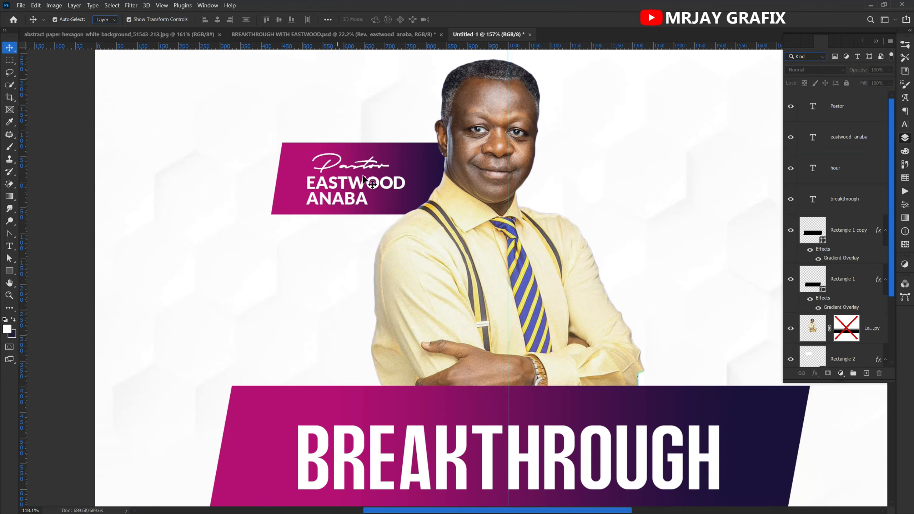
scroll(366, 176, down, 2)
scroll(357, 199, down, 1)
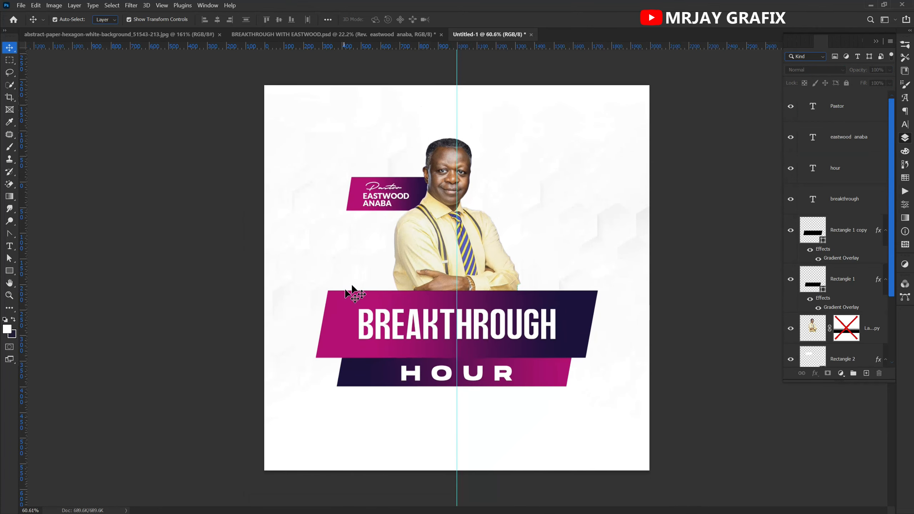
click(450, 330)
key(ctrl+t)
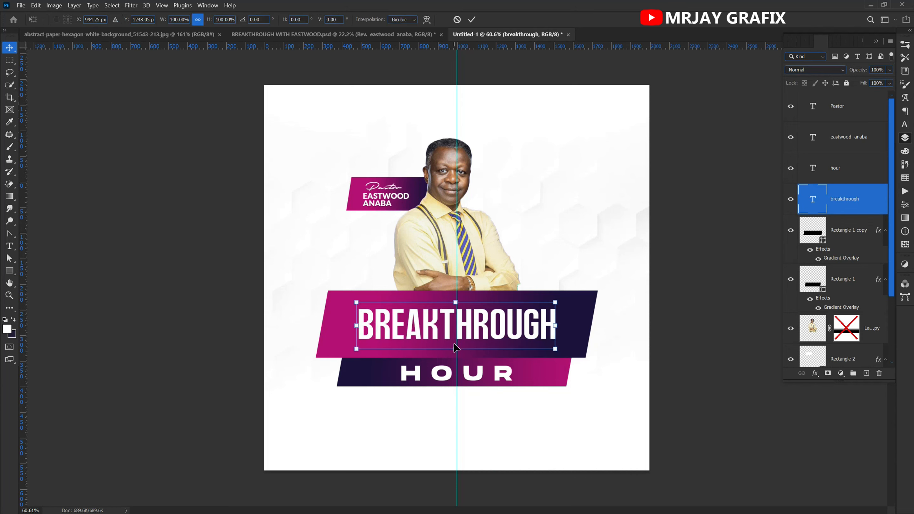
drag(457, 354, 455, 356)
scroll(466, 356, up, 3)
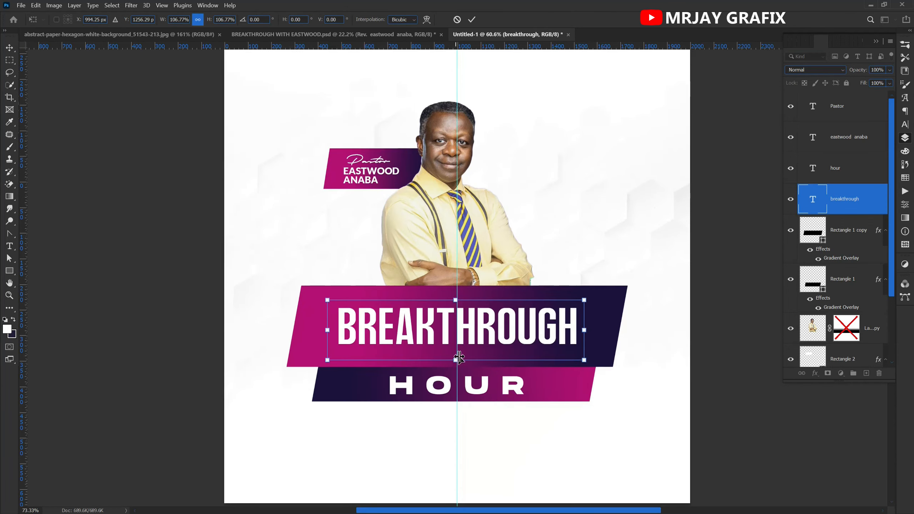
key(Return)
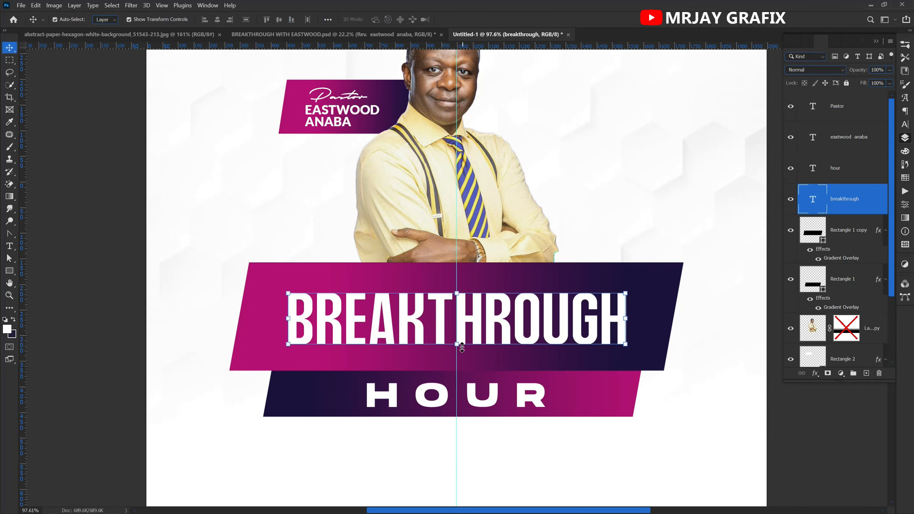
- Skew the BREAKTHROUGH text horizontally by about -9.6° to match the banner's slant and shift it slightly right and up
key(ctrl+t)
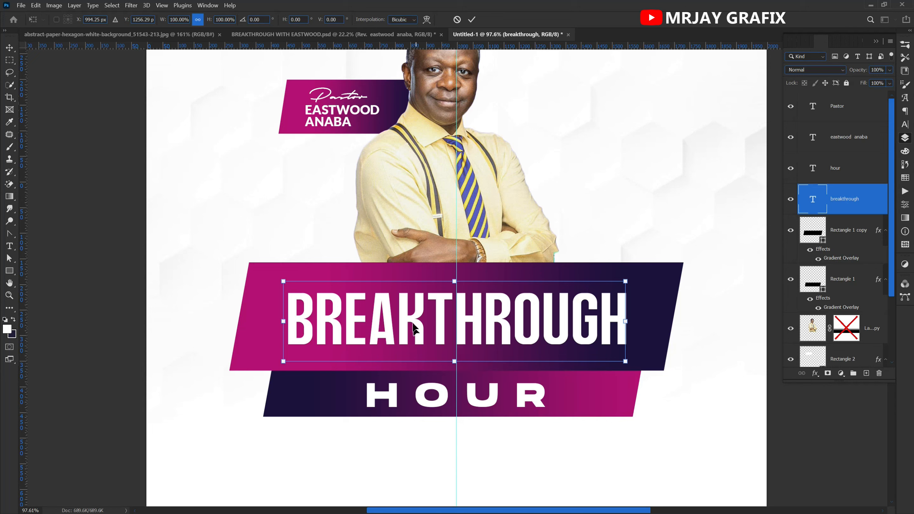
right_click(413, 326)
click(437, 358)
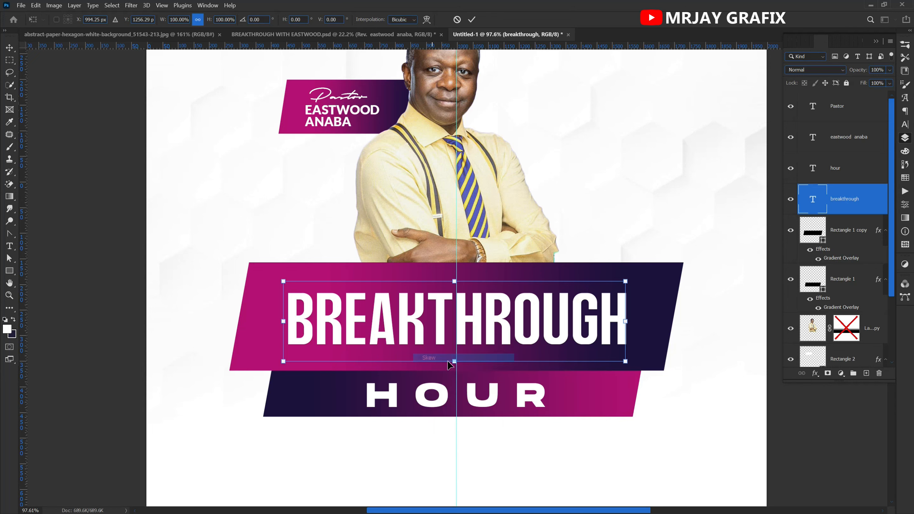
drag(454, 364, 440, 361)
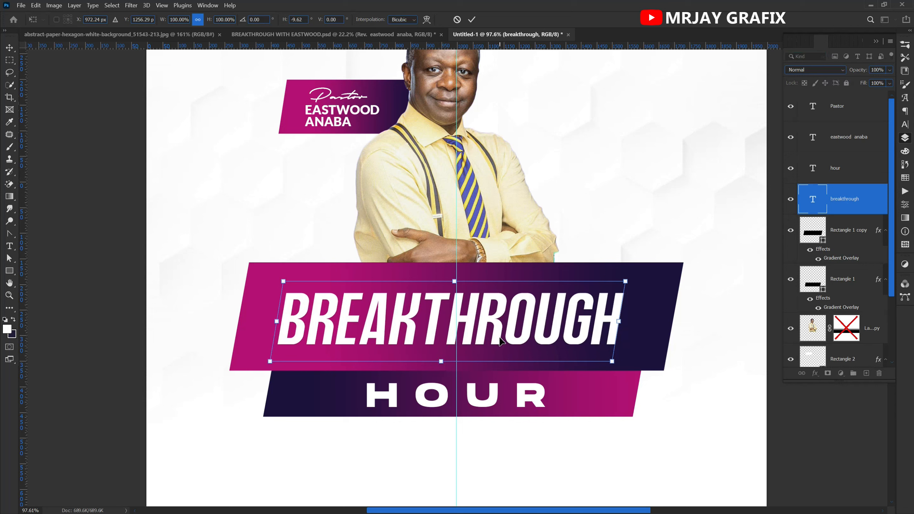
key(Return)
drag(503, 329, 509, 327)
- Skew the HOUR text horizontally so its letters slant like the lower banner's edges
click(495, 405)
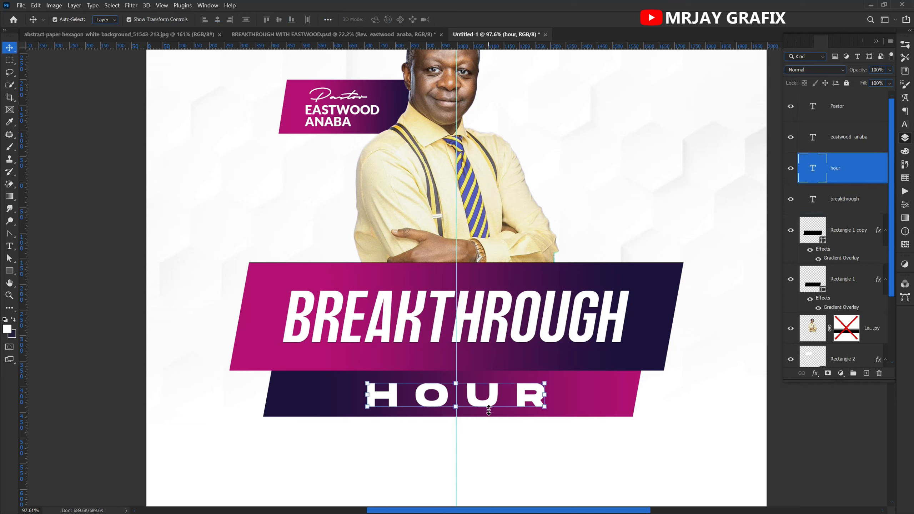
click(489, 411)
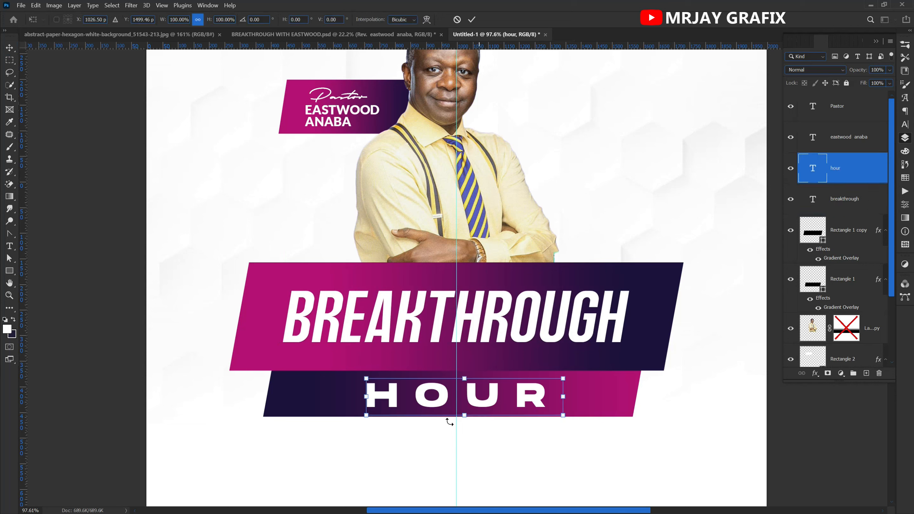
right_click(445, 397)
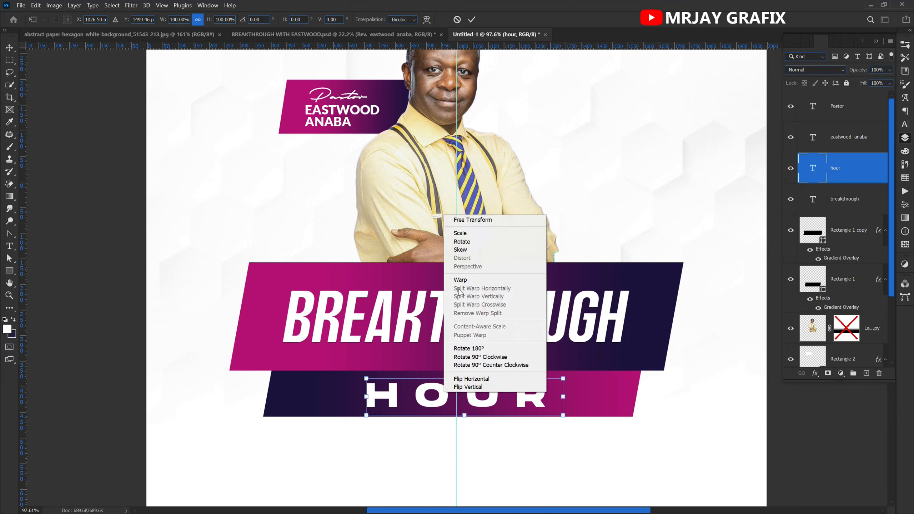
click(460, 250)
drag(464, 418, 458, 416)
key(Return)
- Nudge the HOUR text slightly up and right to centre it on the lower banner
click(301, 475)
click(403, 399)
drag(393, 399, 392, 397)
key(Up)
key(Up)
key(Up)
key(Up)
key(Right)
key(Right)
key(Right)
key(Right)
key(Right)
key(Right)
key(Right)
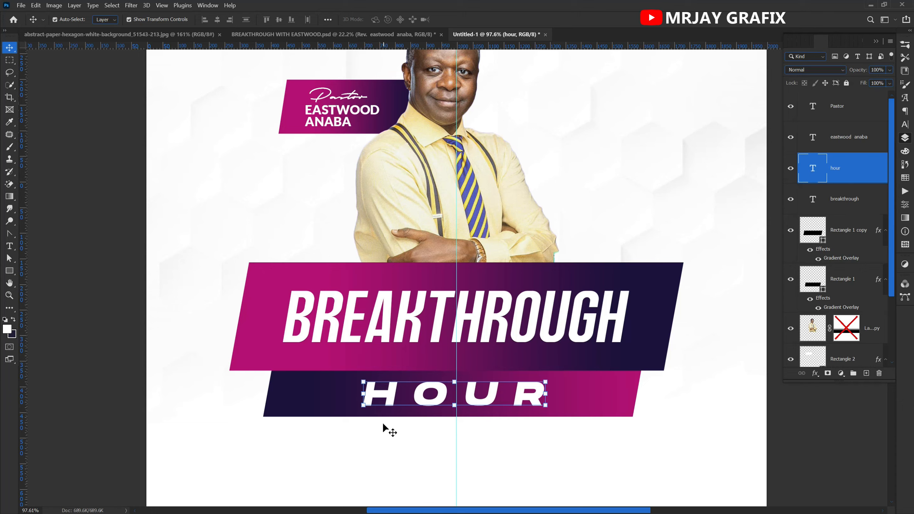
click(334, 430)
- Draw a circle frame custom shape about 1038 × 1038 px overlapping the flyer's upper-right corner
scroll(361, 346, down, 4)
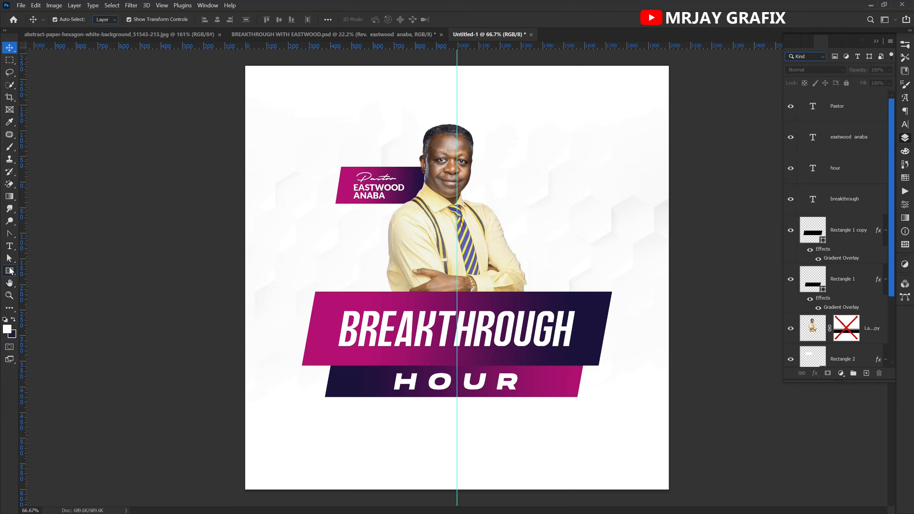
click(9, 271)
click(56, 329)
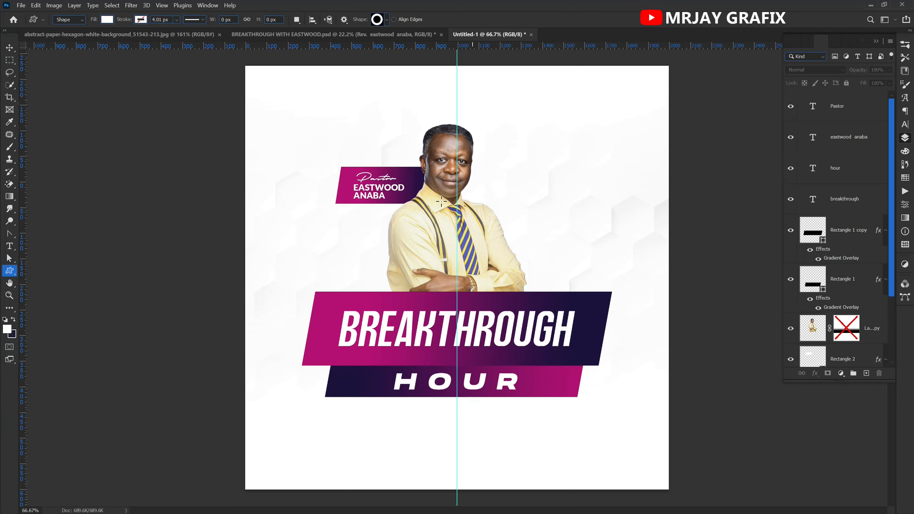
scroll(442, 201, down, 2)
drag(771, 244, 771, 244)
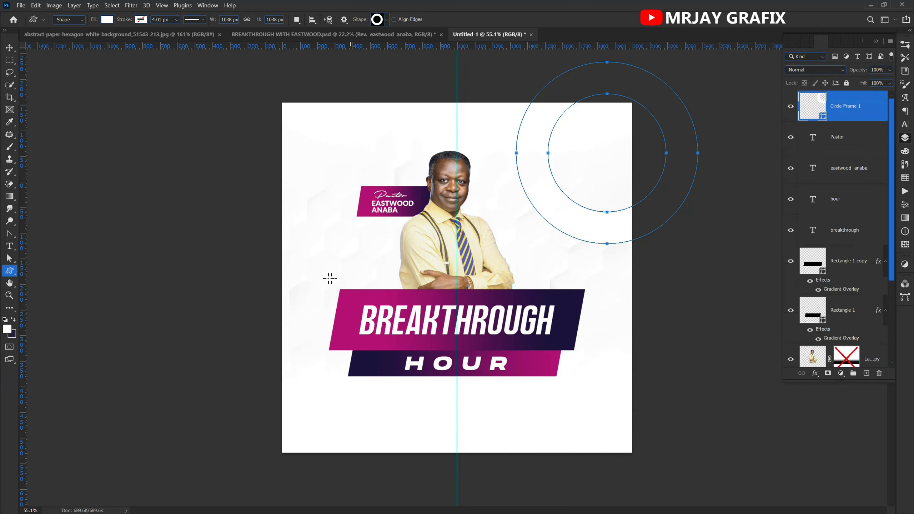
click(10, 49)
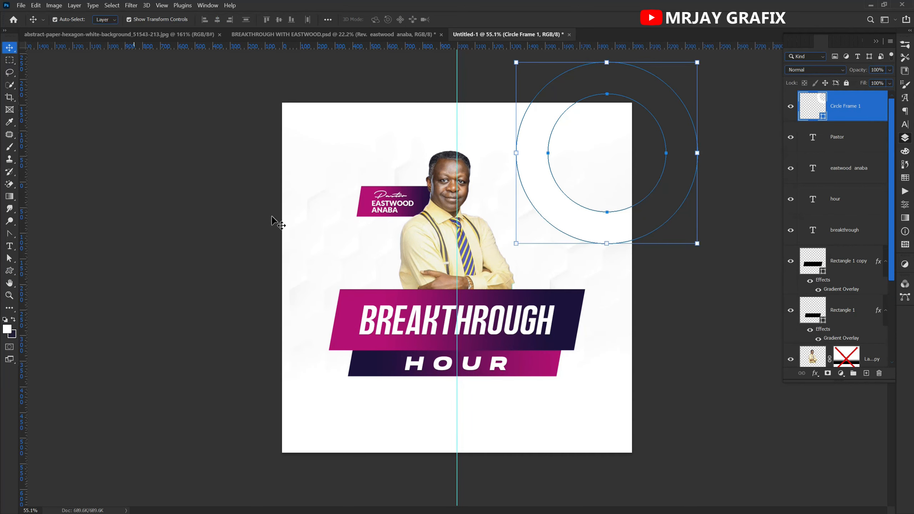
- Change the circle frame's fill to a dark navy purple, about #2b2545
double_click(824, 116)
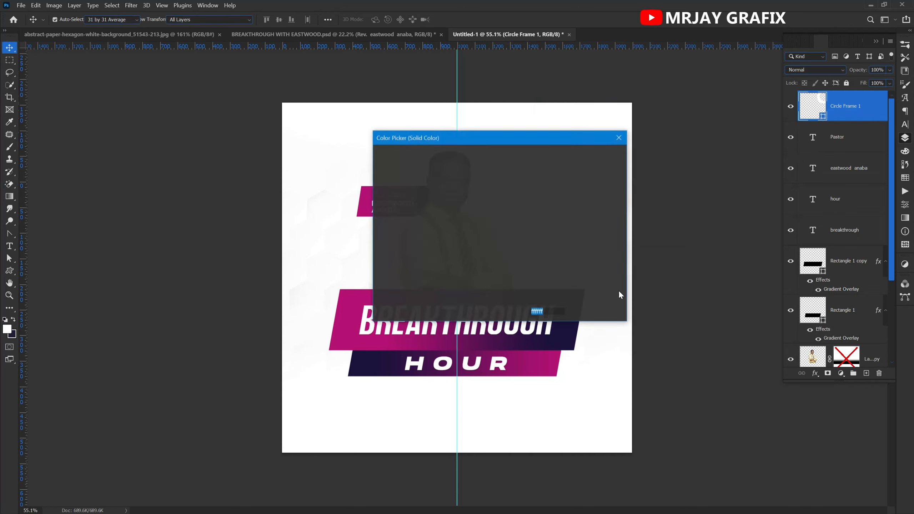
click(575, 329)
drag(536, 143, 285, 177)
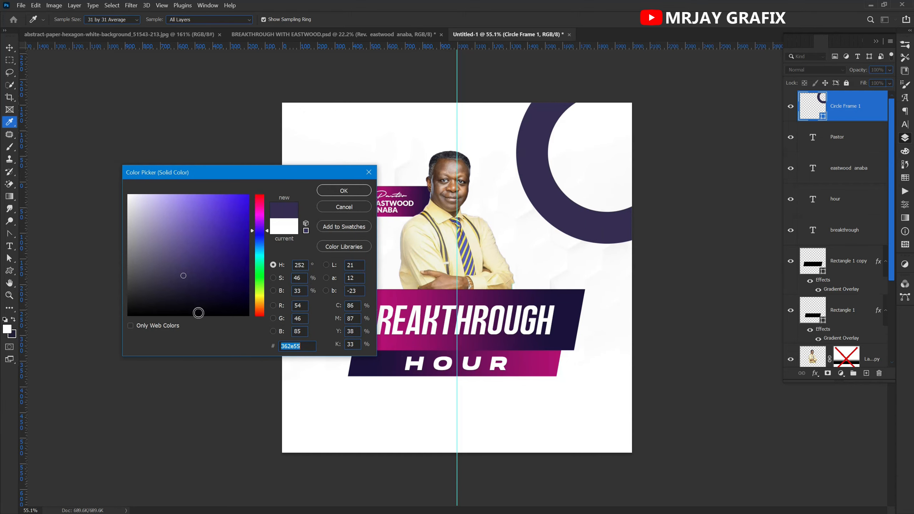
drag(180, 287, 179, 291)
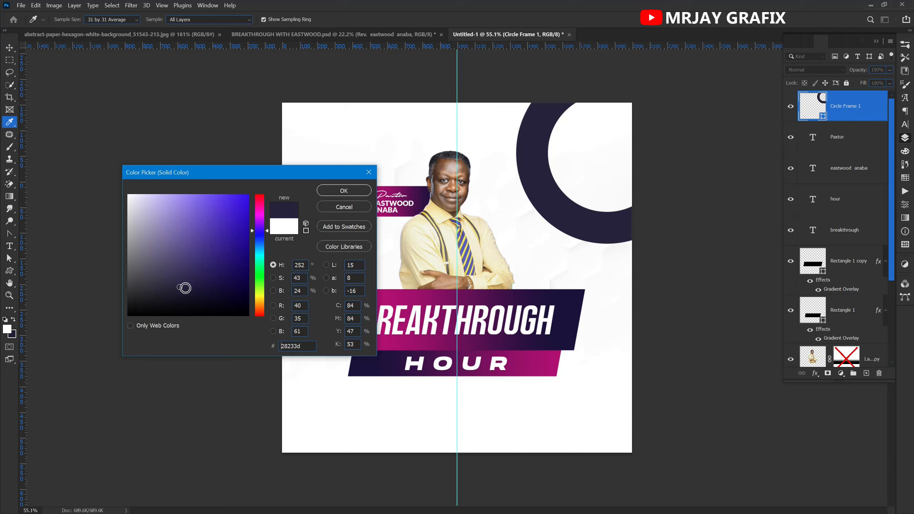
drag(185, 288, 184, 283)
click(344, 191)
key(v)
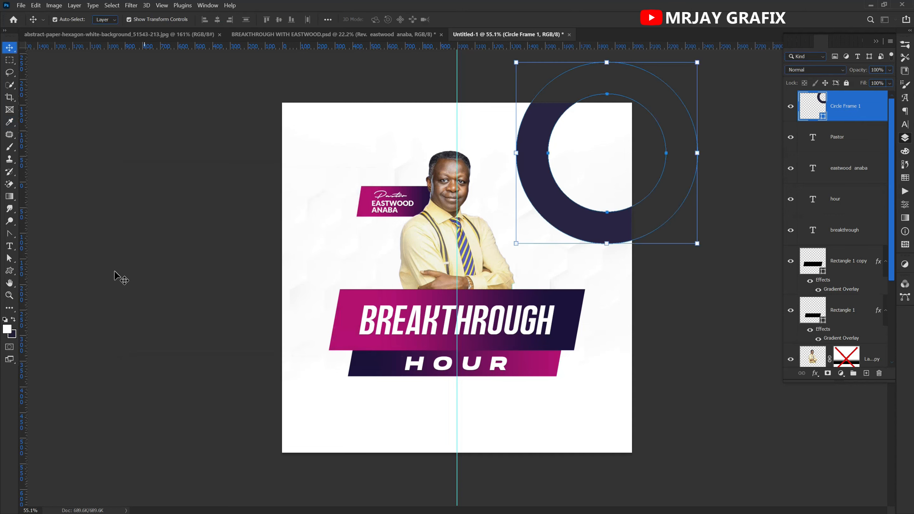
- Shift the dark ring slightly left and up in the flyer's upper-right corner
scroll(464, 376, up, 1)
scroll(464, 376, down, 1)
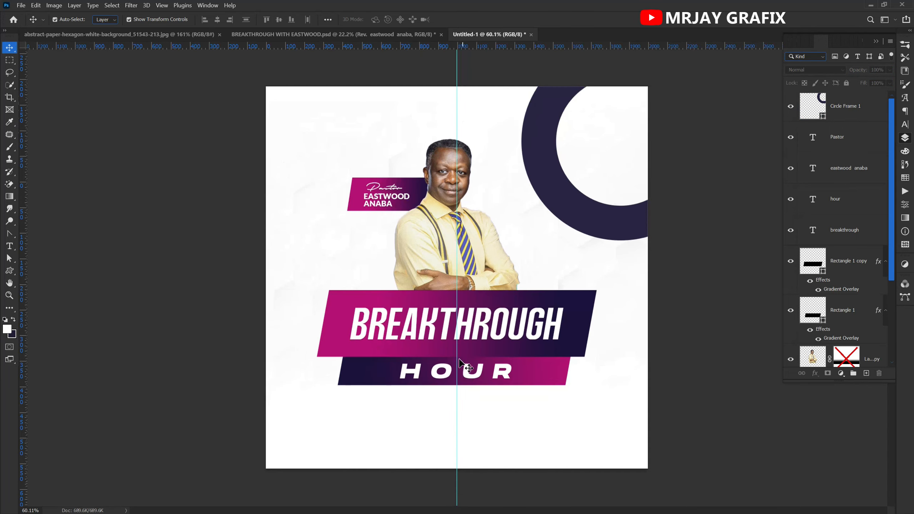
click(562, 182)
mouse_move(540, 178)
mouse_down()
mouse_move(398, 366)
mouse_move(198, 511)
mouse_move(576, 177)
mouse_move(533, 188)
mouse_move(542, 180)
mouse_up()
click(189, 220)
scroll(440, 298, down, 1)
scroll(371, 335, up, 2)
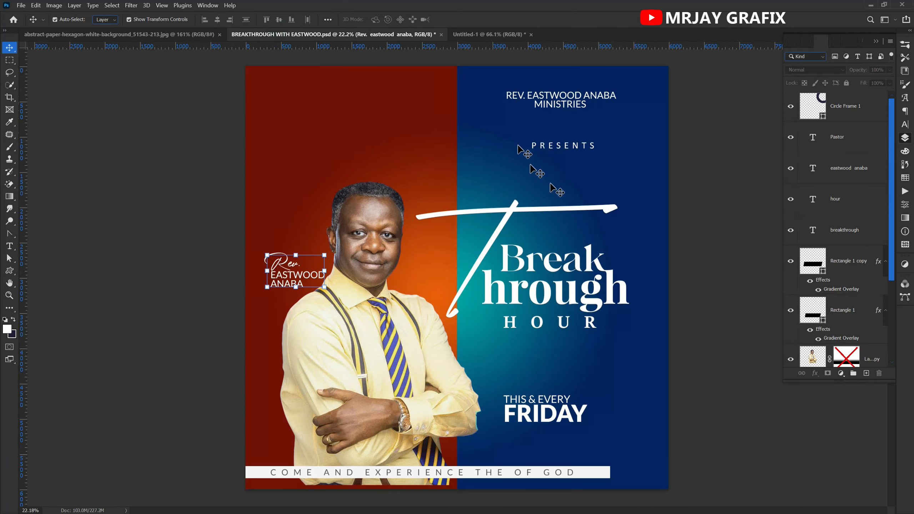
- Copy the ministries heading from the other open Breakthrough flyer into the upper-left area of Untitled-1
click(278, 33)
click(528, 108)
drag(536, 101, 326, 102)
key(Return)
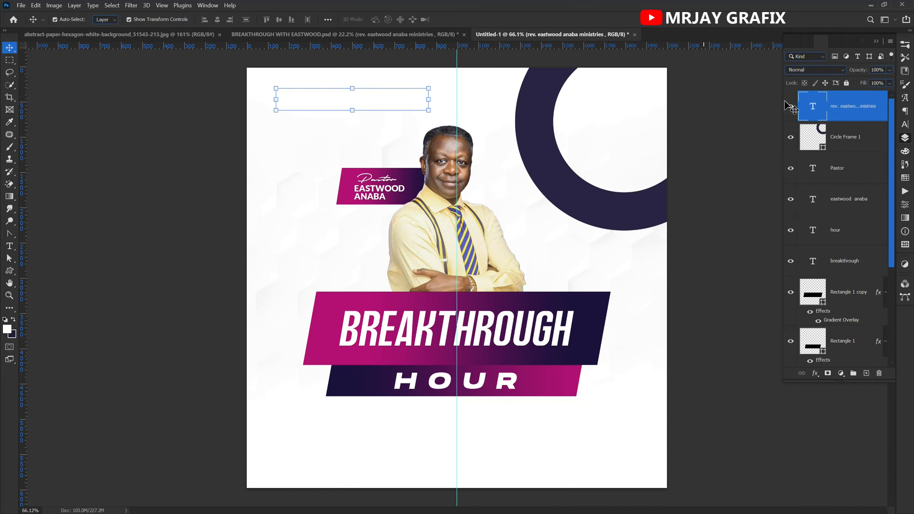
- Set the ministries heading's text color to black (#000000) and its layer opacity to 60%
click(905, 124)
click(877, 100)
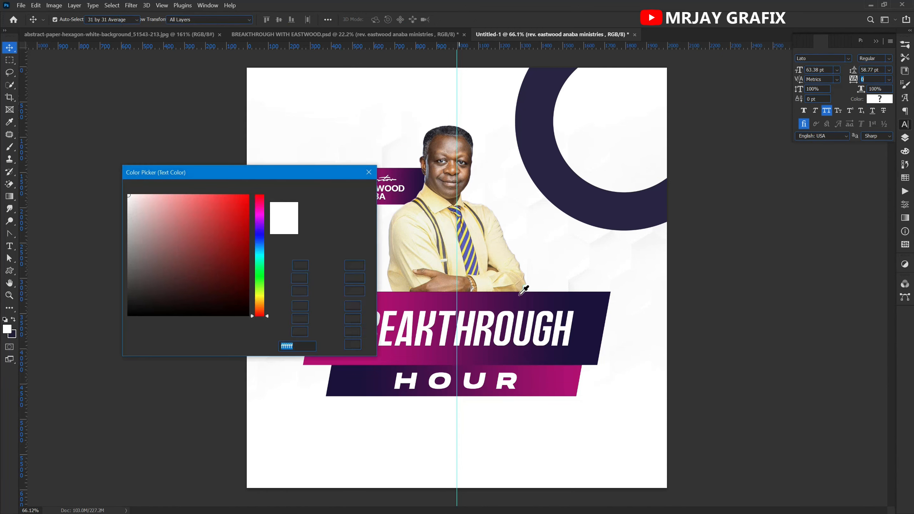
click(598, 212)
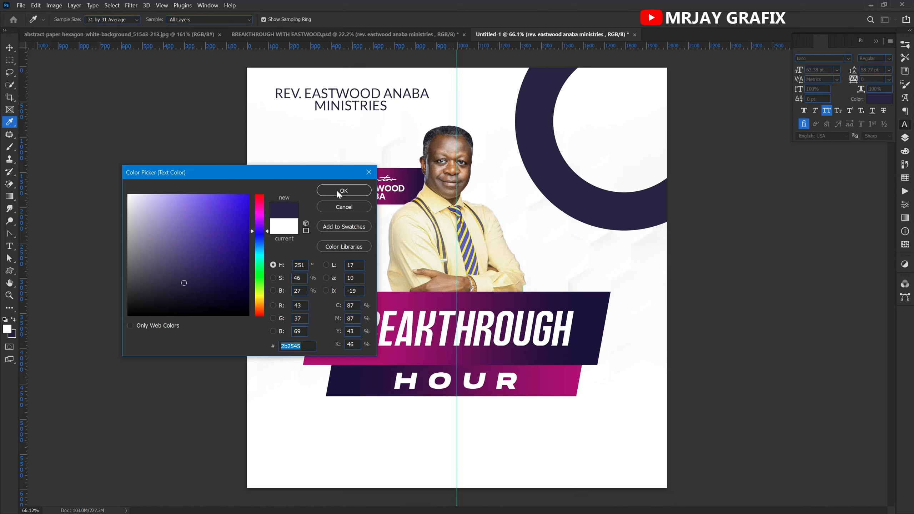
click(165, 316)
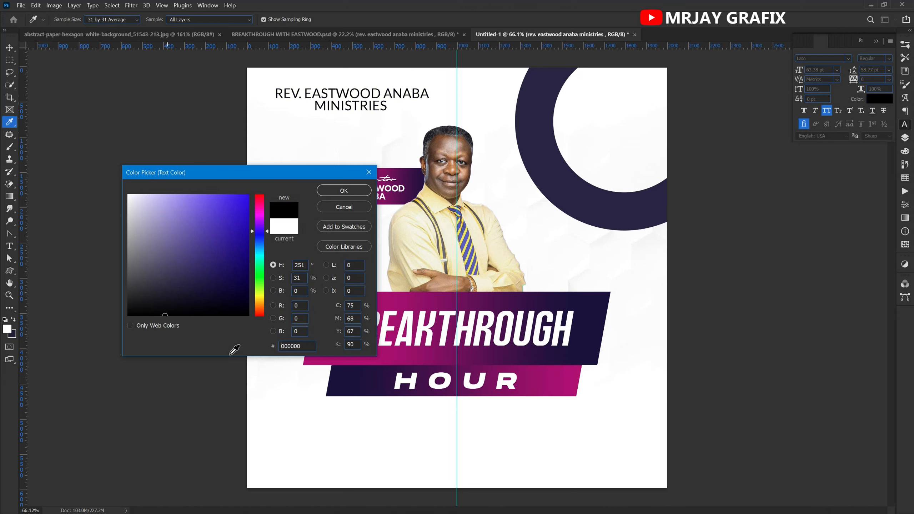
key(Return)
key(6)
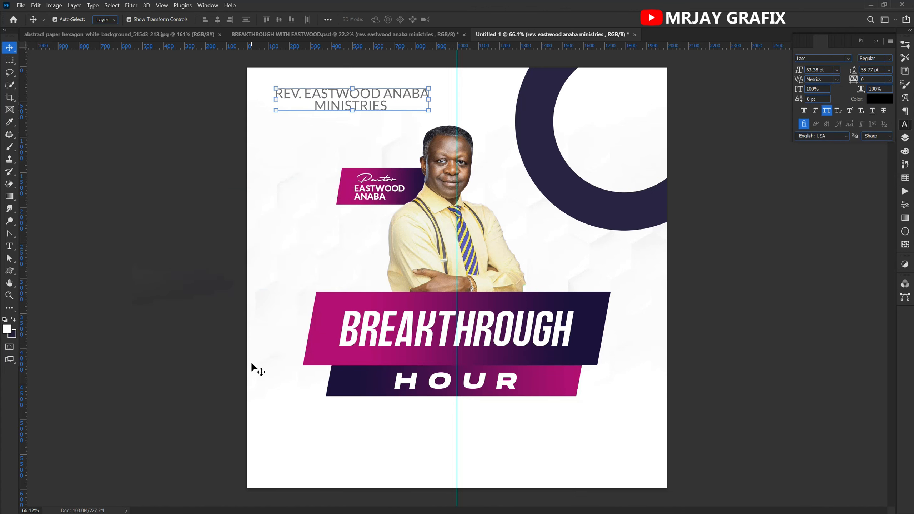
click(152, 218)
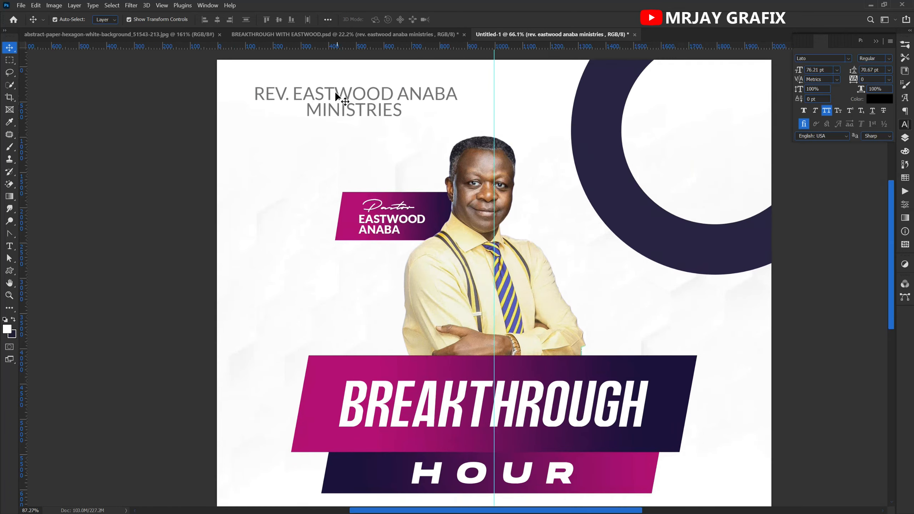
- Delete the title "REV." from the start of the ministries heading
scroll(335, 91, up, 3)
double_click(310, 95)
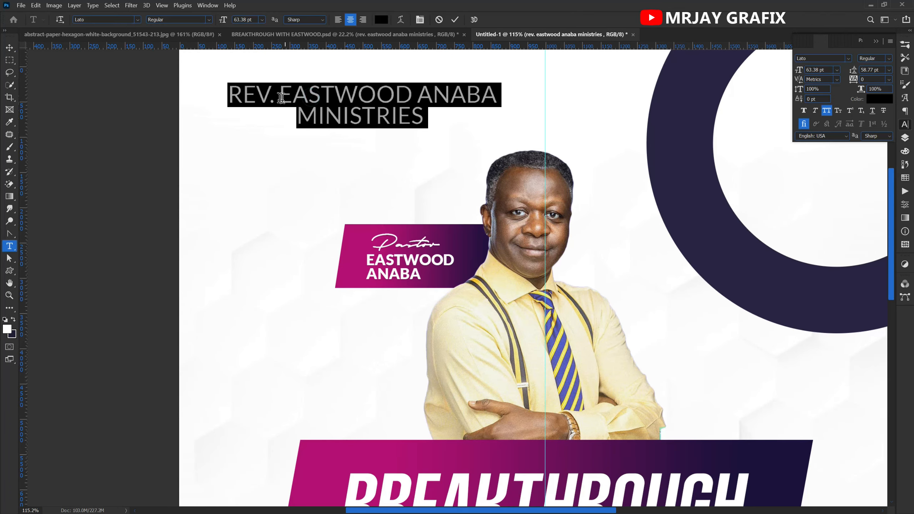
drag(280, 96, 140, 99)
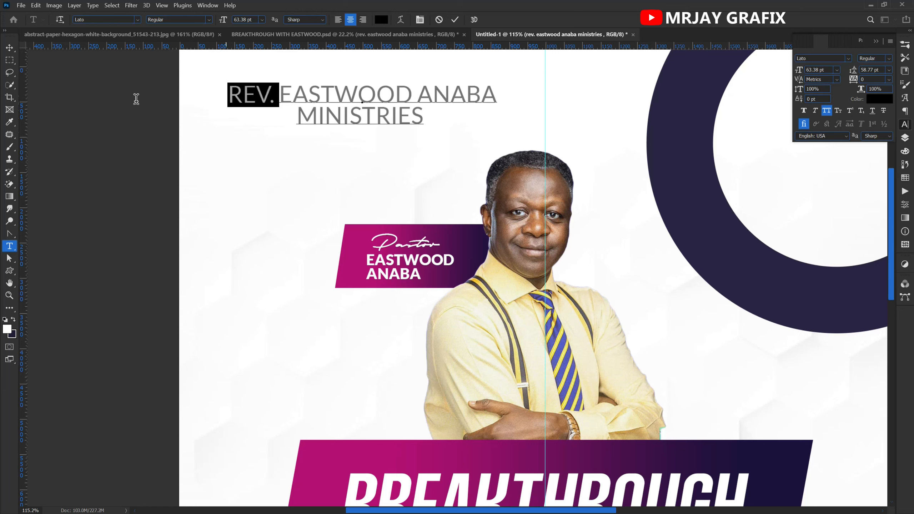
key(BackSpace)
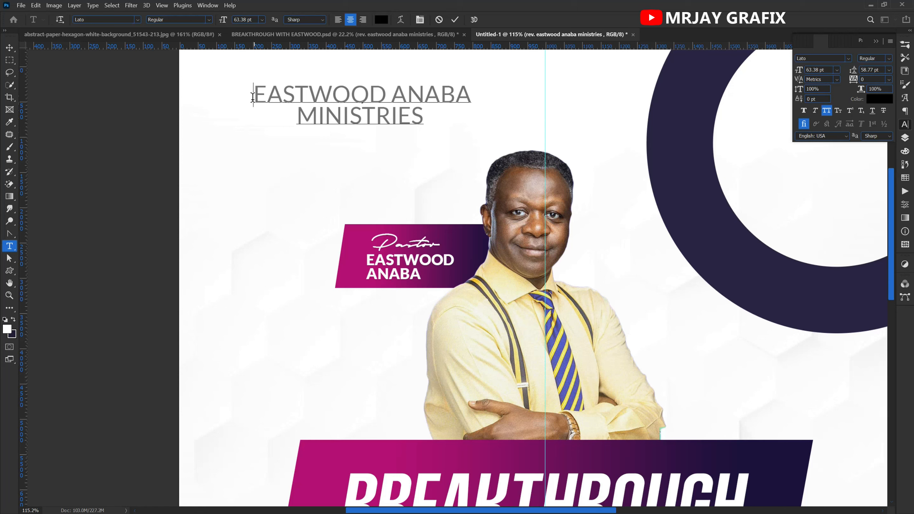
- Break the ministries heading into three lines with one word per line, and set the leading of all its text to Auto
drag(253, 98, 490, 98)
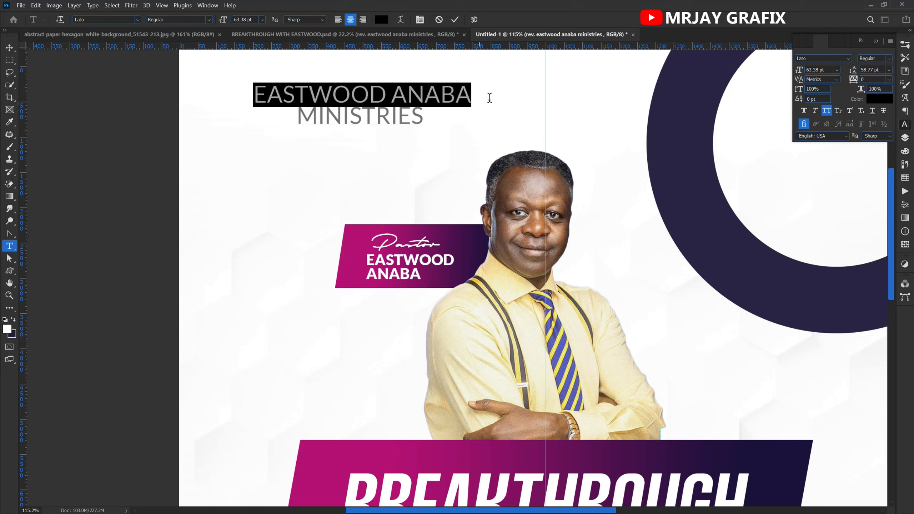
click(391, 95)
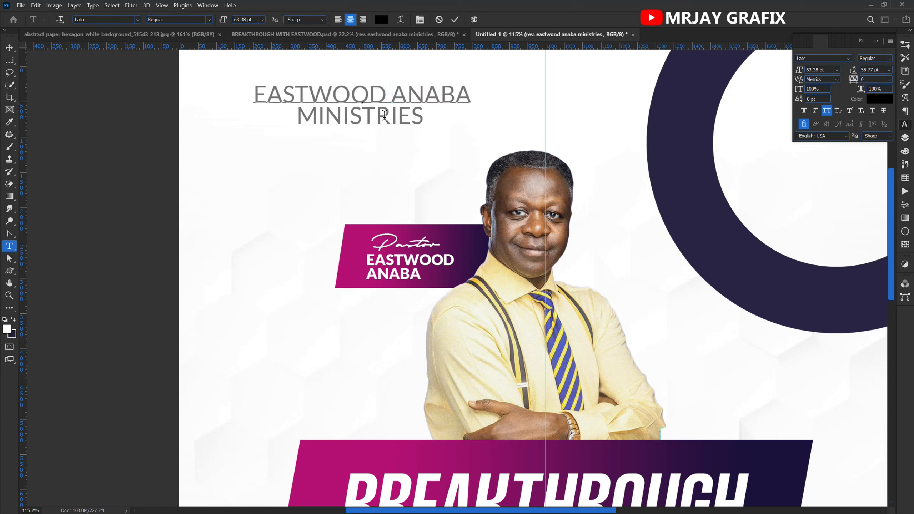
key(Return)
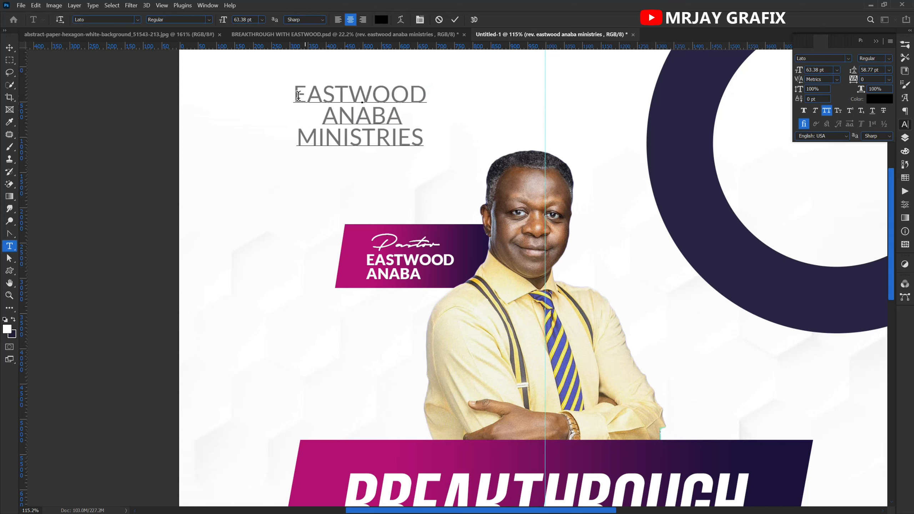
key(ctrl+a)
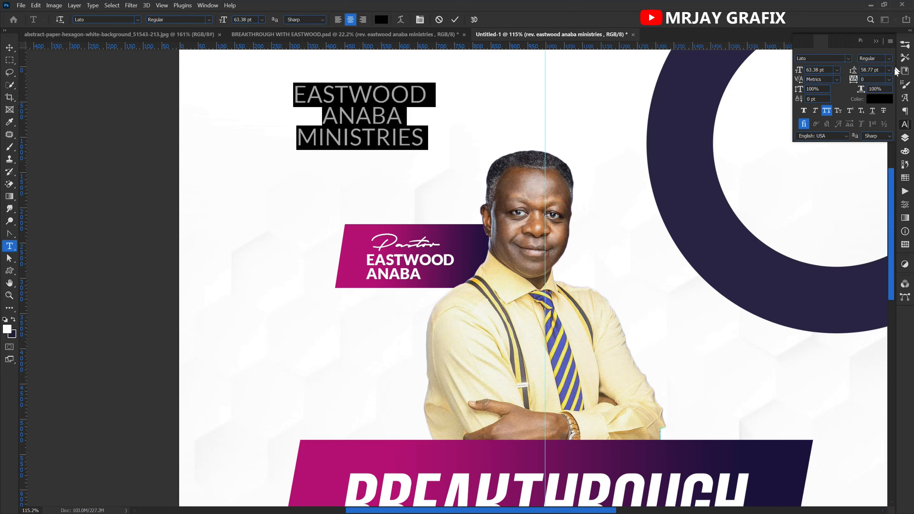
click(889, 70)
click(875, 78)
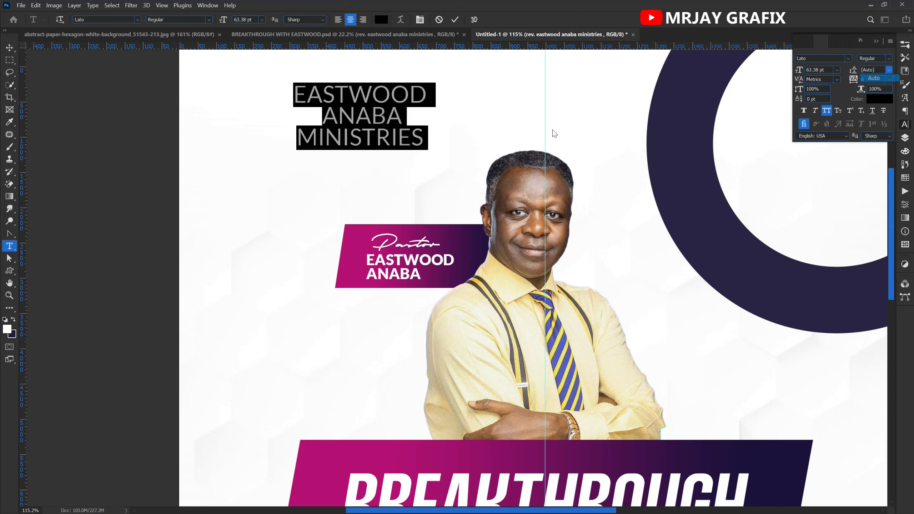
- Enlarge the second line of the ministries heading to 106 pt
click(299, 122)
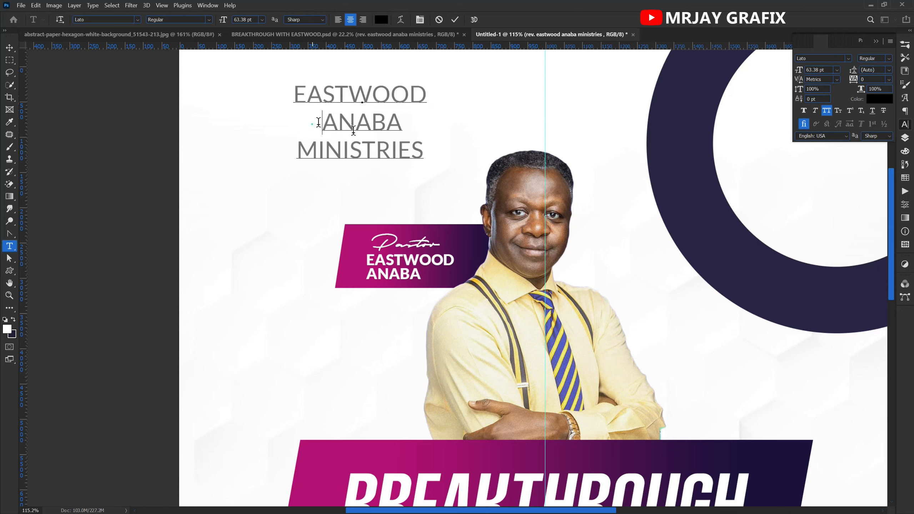
drag(319, 123, 453, 136)
drag(798, 73, 818, 85)
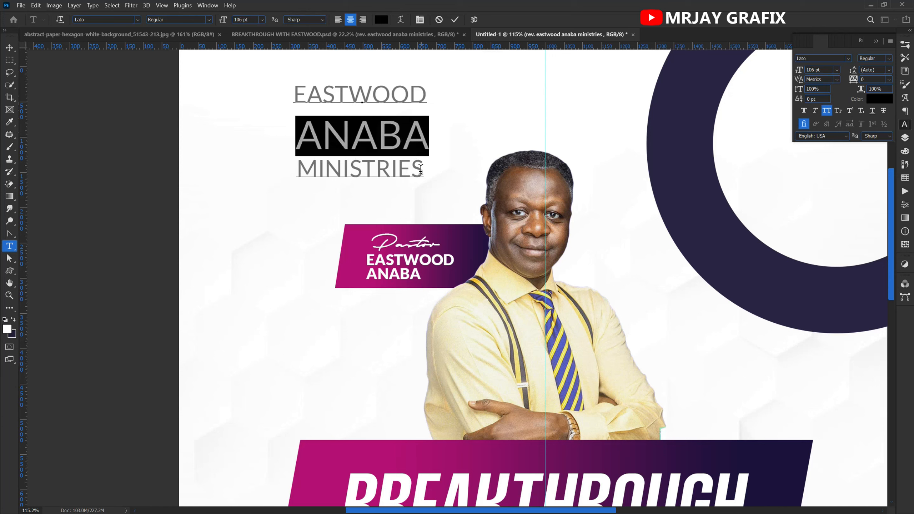
- Try to close the gaps around the heading's last two lines by tightening their leading and resetting it to Auto
drag(426, 168, 256, 128)
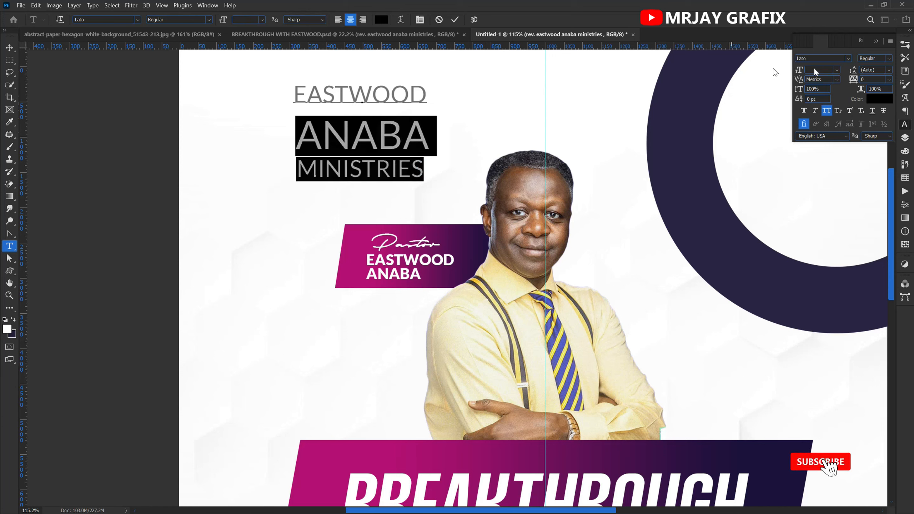
drag(856, 74, 823, 80)
click(425, 167)
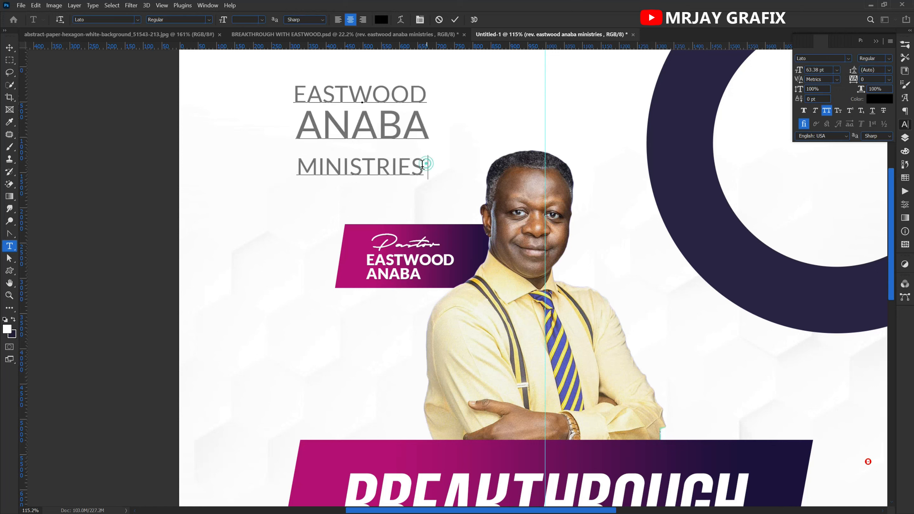
drag(422, 167, 195, 196)
drag(852, 73, 824, 76)
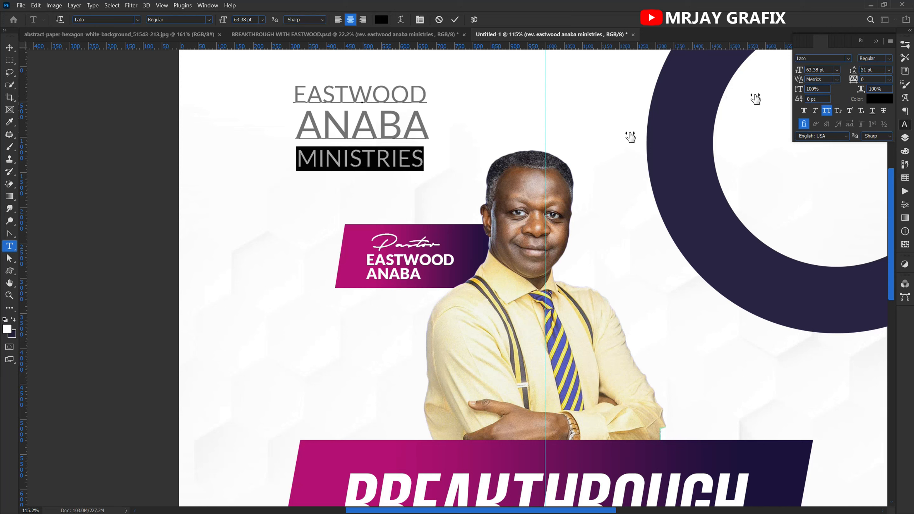
click(426, 157)
drag(426, 157, 272, 128)
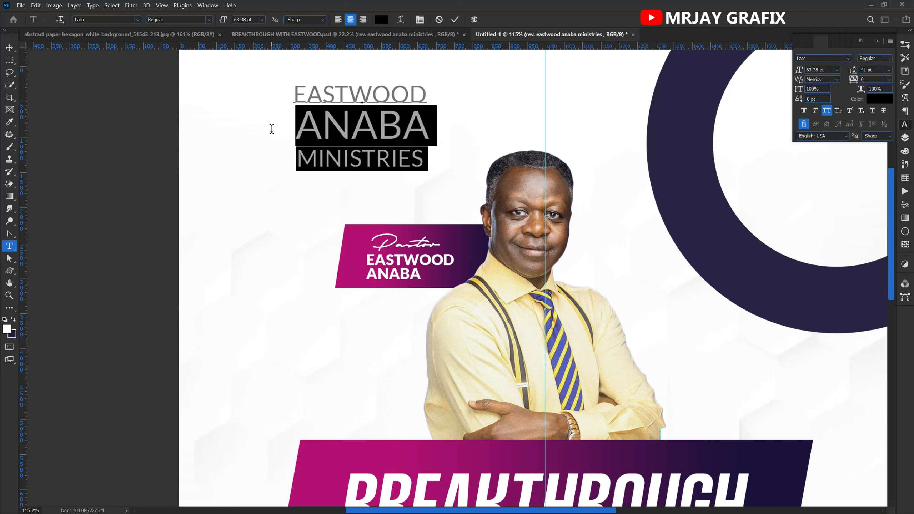
click(889, 70)
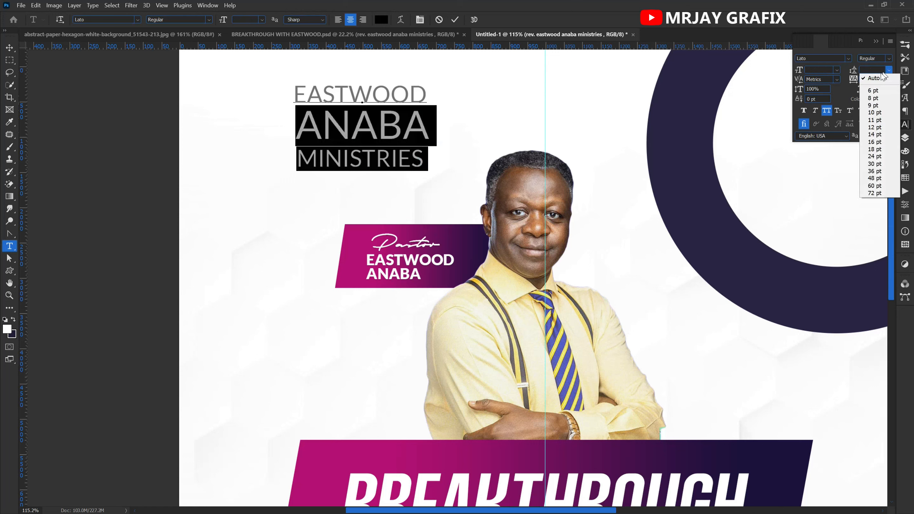
click(874, 76)
drag(853, 71, 837, 75)
- Reset the leading of the whole ministries heading to Auto and tighten it to 87 pt
click(428, 165)
drag(311, 119, 241, 100)
click(423, 157)
drag(423, 157, 261, 61)
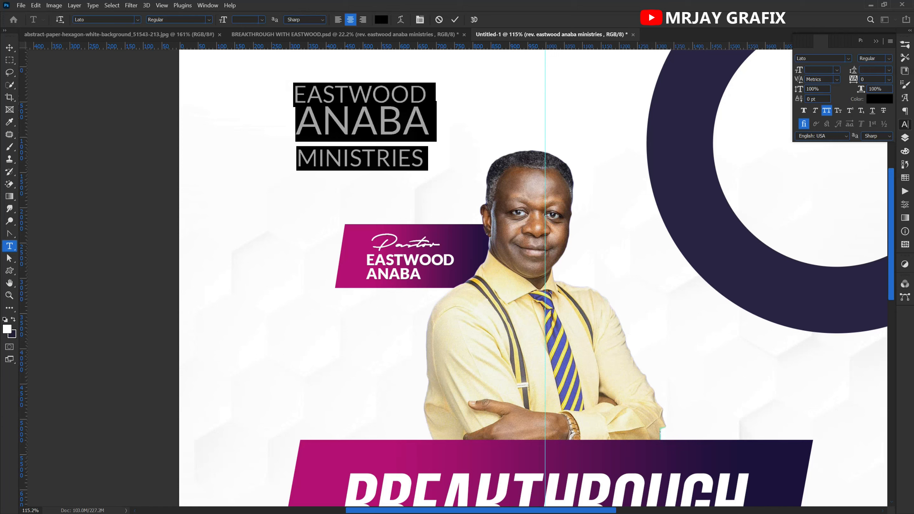
click(888, 70)
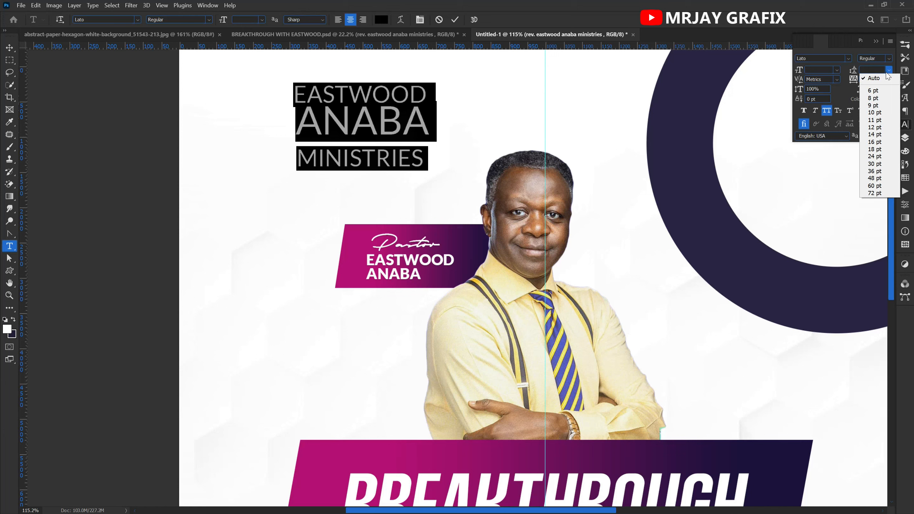
click(878, 78)
drag(854, 72, 860, 82)
- Set the MINISTRIES line's leading to 58 pt and its baseline shift to 26 pt
drag(426, 158, 265, 156)
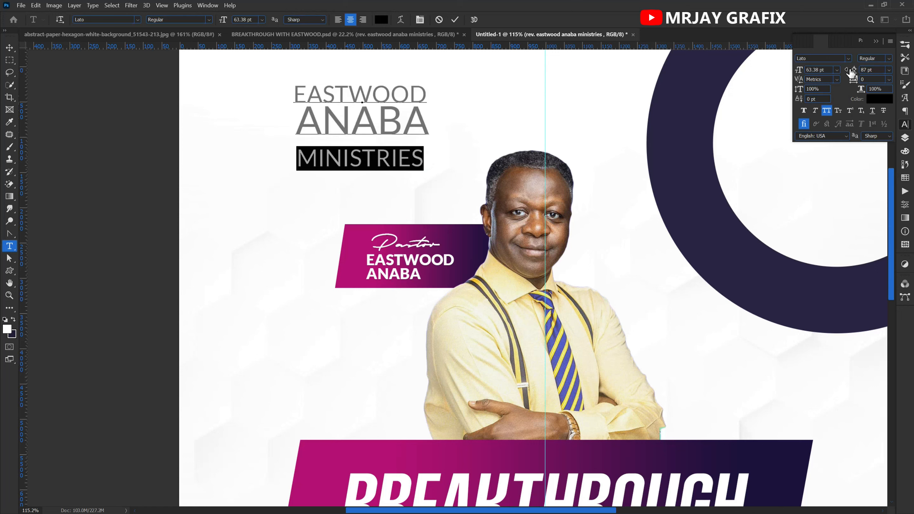
drag(854, 71, 841, 74)
drag(799, 101, 818, 101)
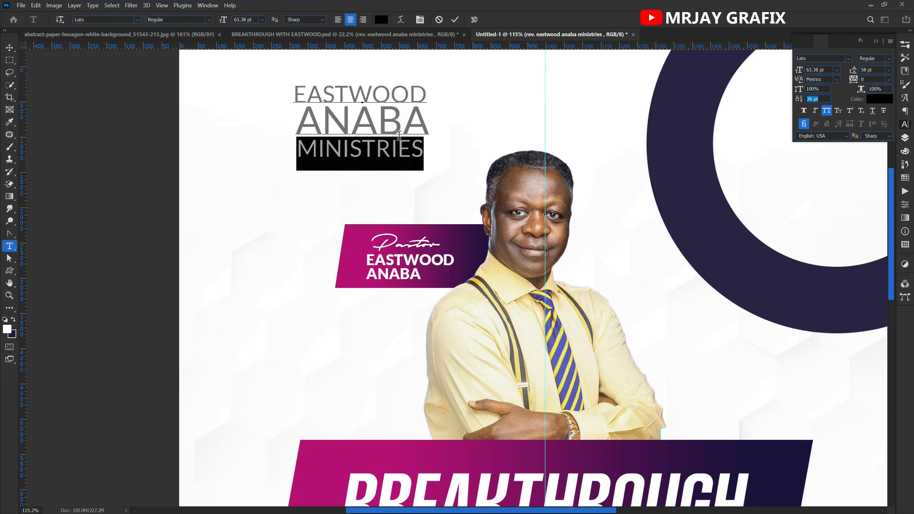
- Set the font style of the entire ministries heading to Lato Black
click(424, 147)
key(ctrl+a)
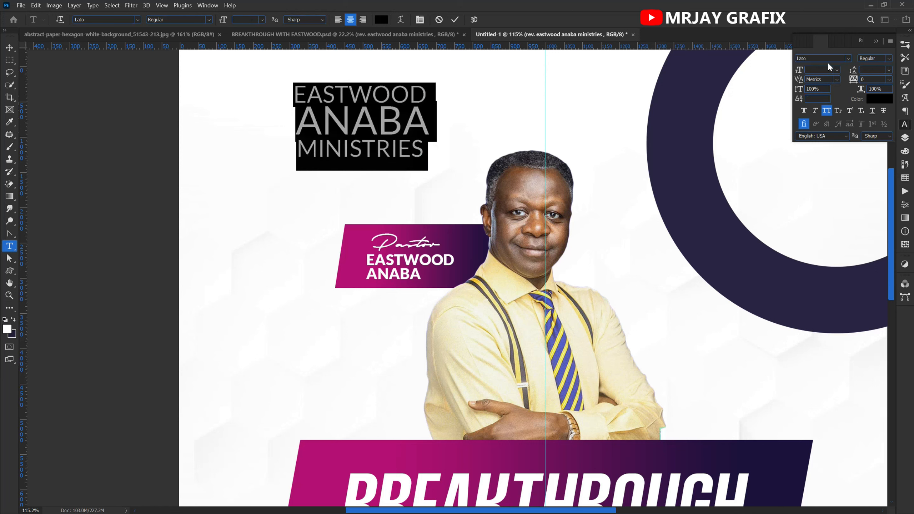
click(880, 59)
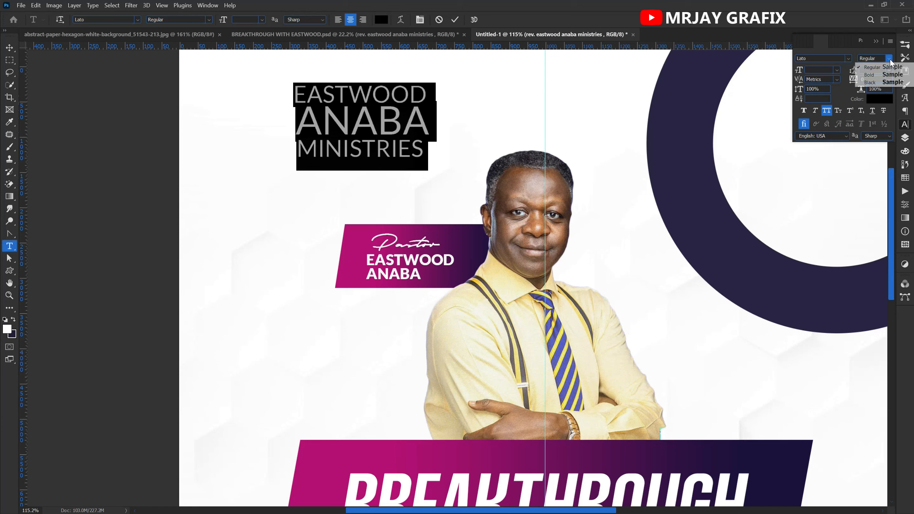
click(878, 81)
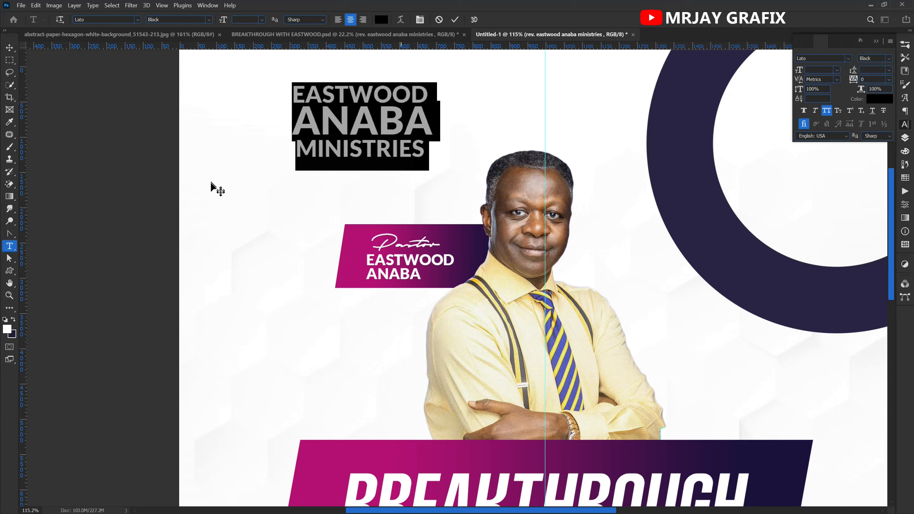
- Change only the MINISTRIES line of the heading to the Bold font style
click(391, 147)
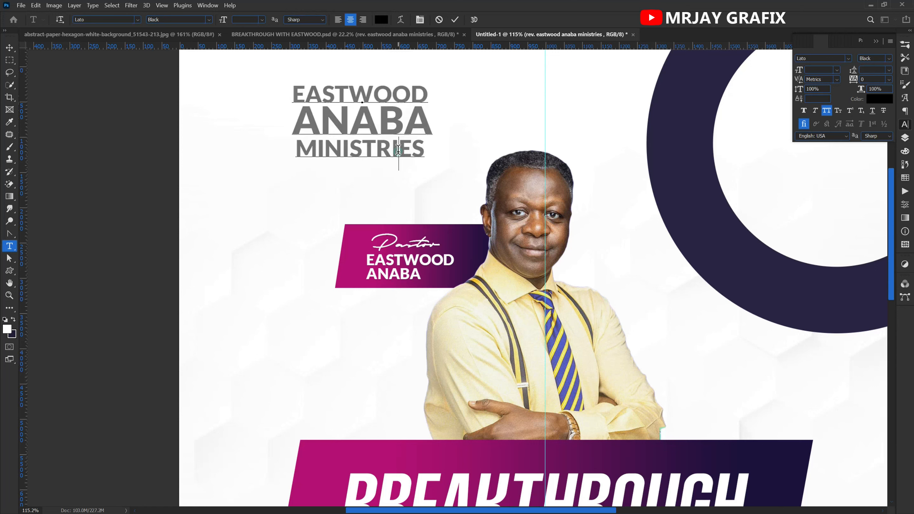
click(425, 148)
shift+click(239, 151)
click(889, 59)
click(879, 75)
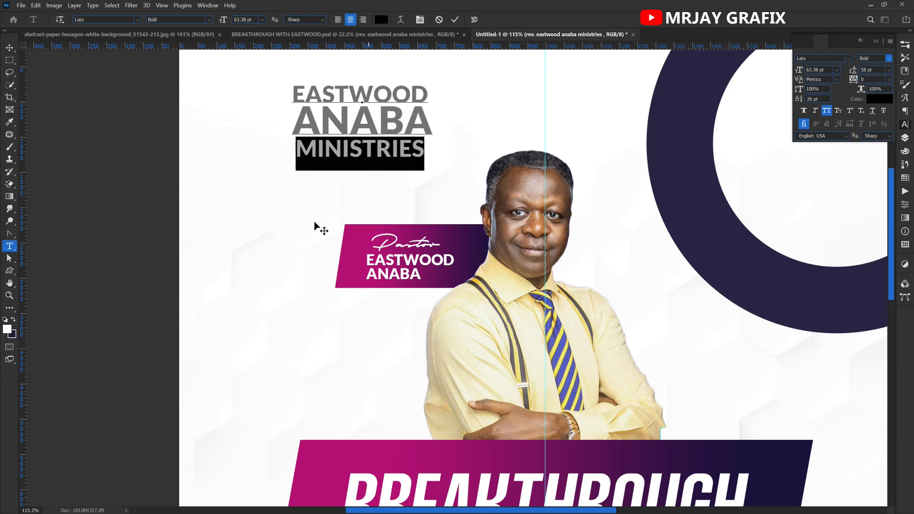
- Scale down the three-line ministries heading and place it in the flyer's upper-left area
click(9, 50)
click(97, 179)
scroll(317, 169, down, 2)
drag(334, 147, 299, 138)
click(230, 205)
click(130, 146)
click(95, 206)
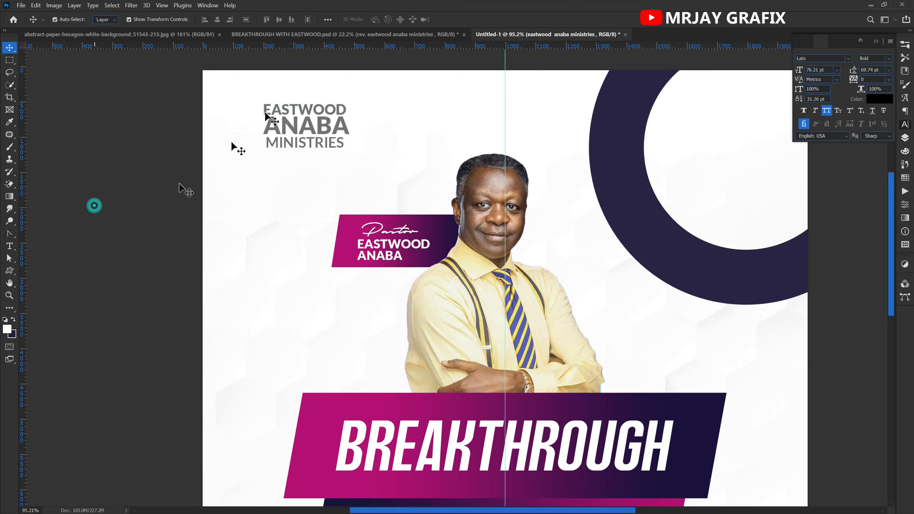
- Draw a rectangle of about 359 × 221 px over the ministries heading and move its layer beneath the heading text and ring
click(10, 271)
click(49, 272)
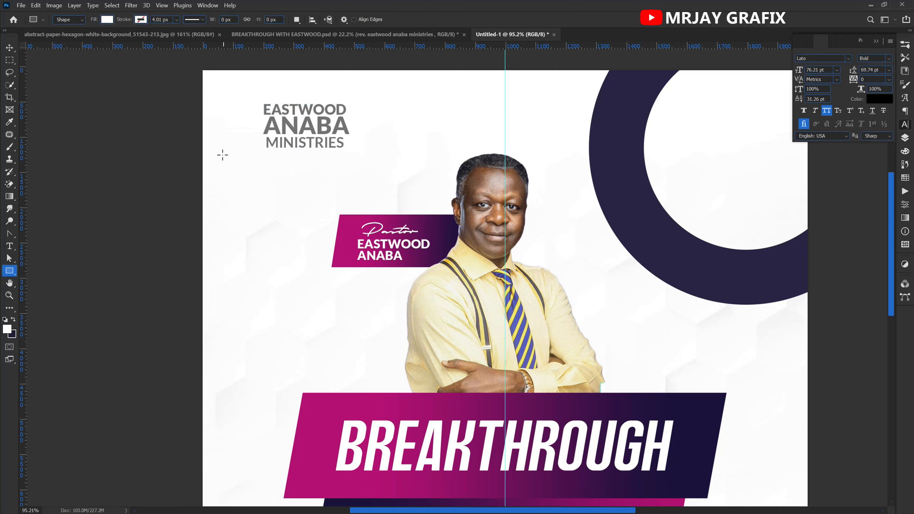
drag(254, 94, 362, 161)
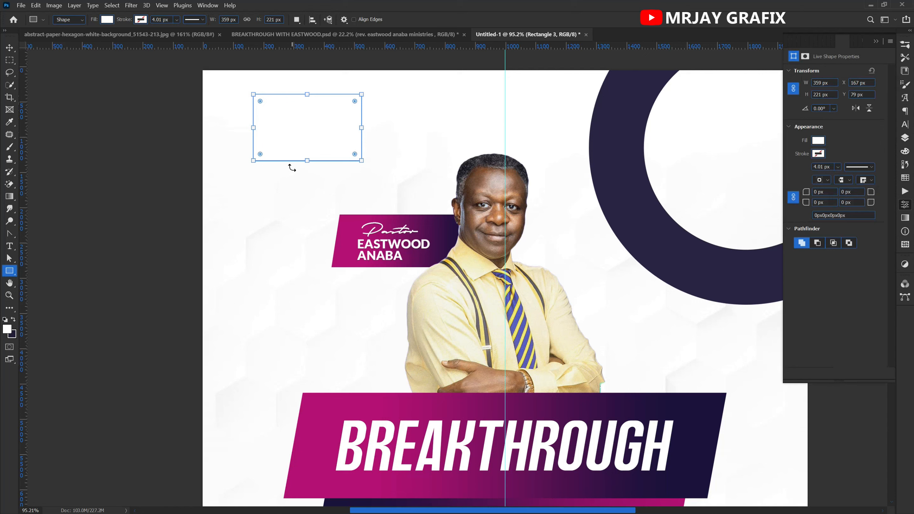
key(v)
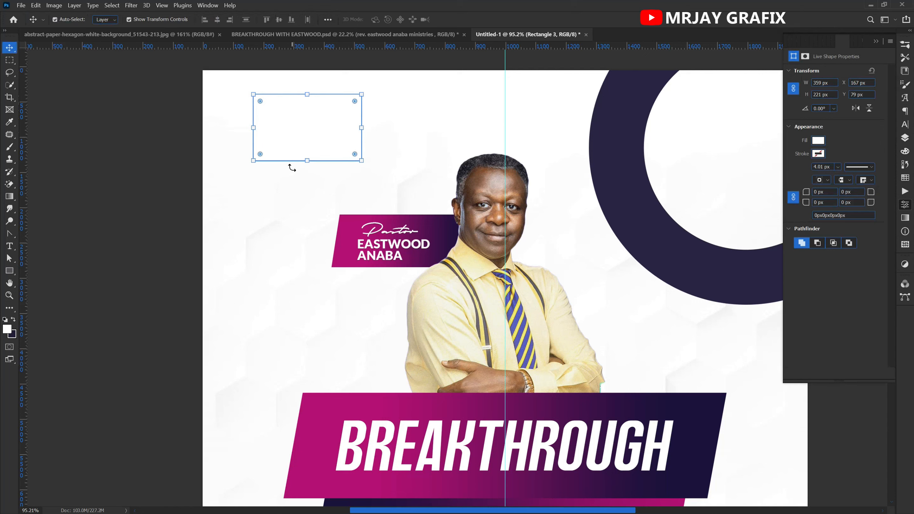
click(905, 138)
drag(842, 105, 828, 184)
- Fill the heading rectangle with the dark purple sampled from the dark end of the speaker tag
double_click(822, 179)
click(635, 221)
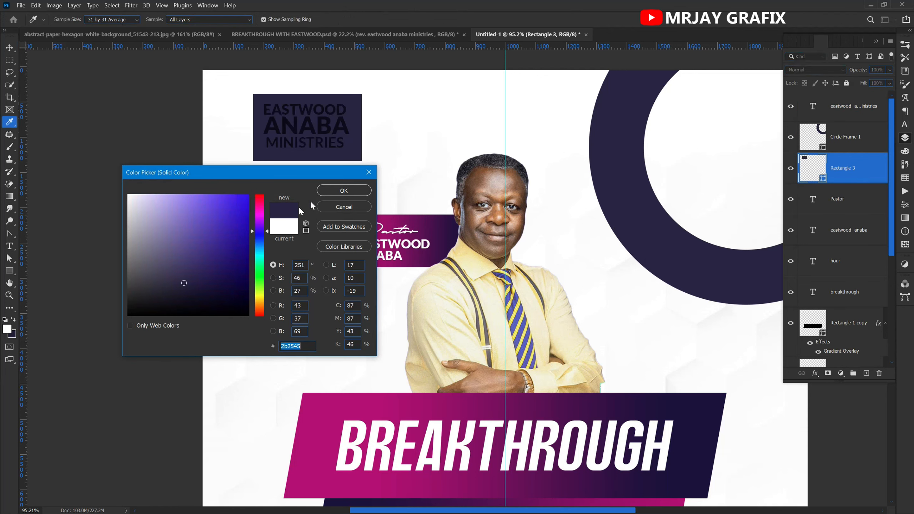
click(312, 452)
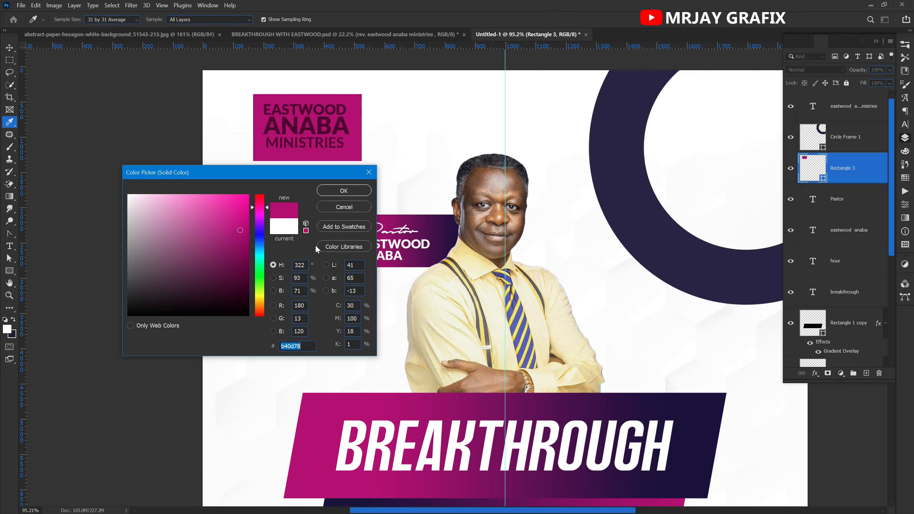
click(454, 226)
click(344, 190)
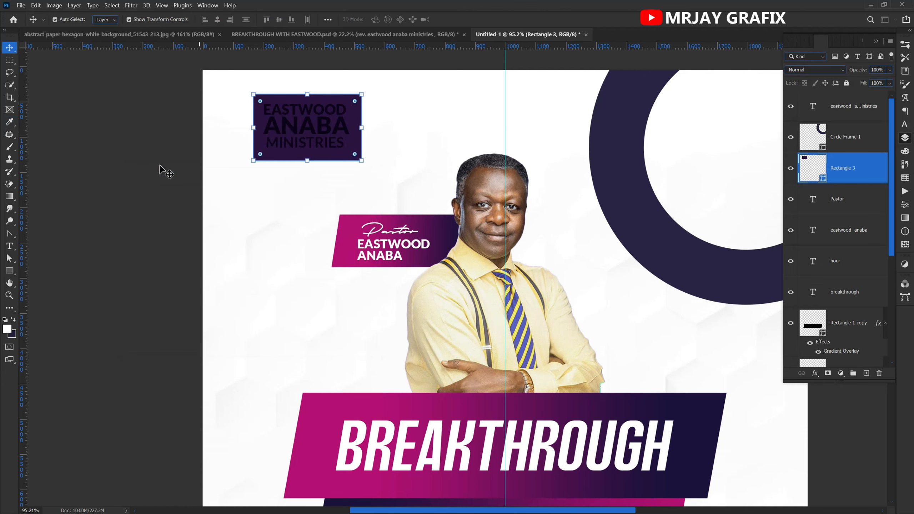
- Change the ministries heading's text color to white (#ffffff) and make the text fully opaque
click(297, 127)
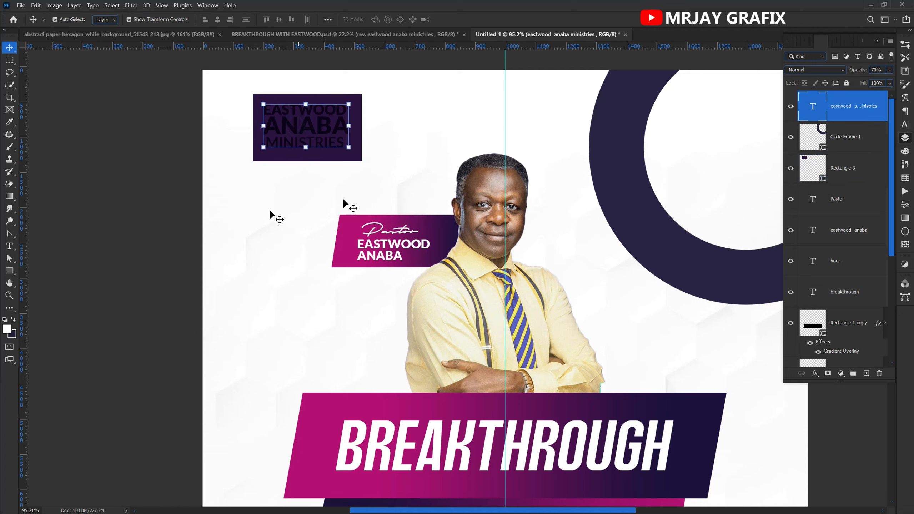
click(906, 126)
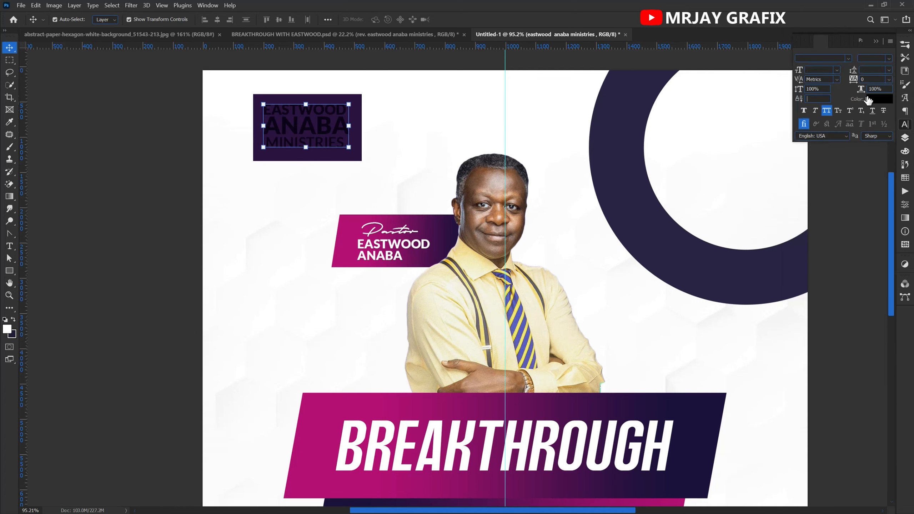
click(880, 100)
click(303, 358)
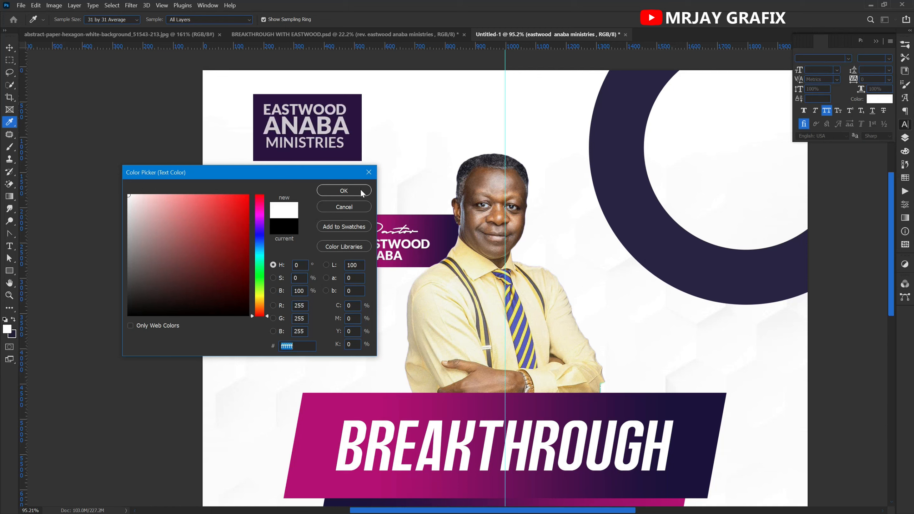
click(344, 190)
click(139, 185)
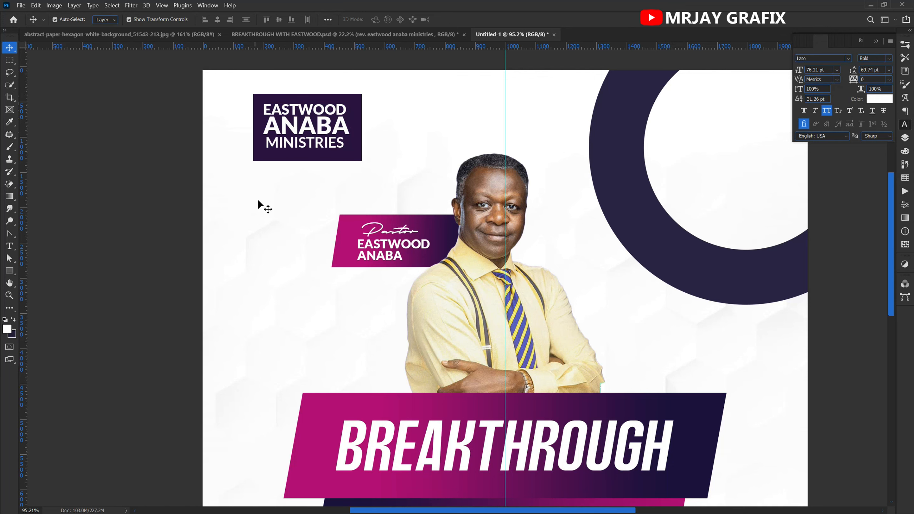
- Draw a downward-pointing triangle of about 87 × 77 px from the all shapes set and place it on the heading rectangle's lower edge
scroll(241, 96, up, 1)
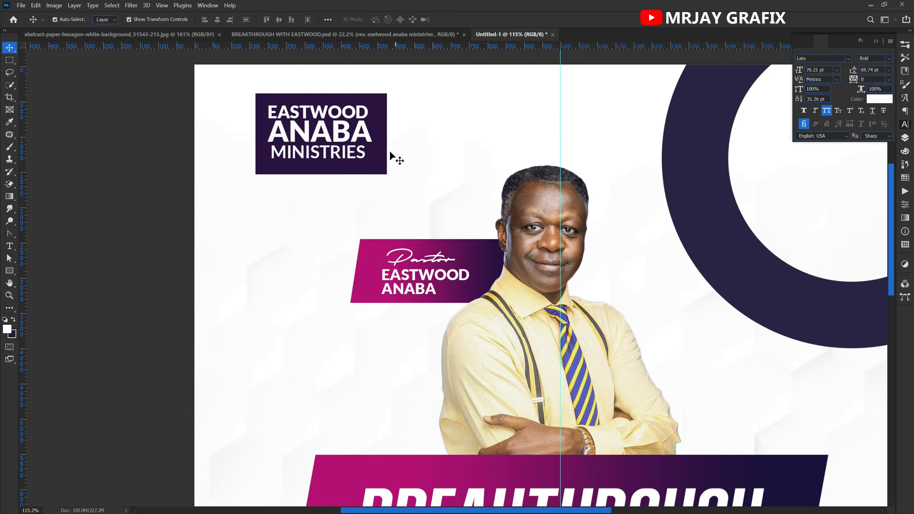
click(6, 272)
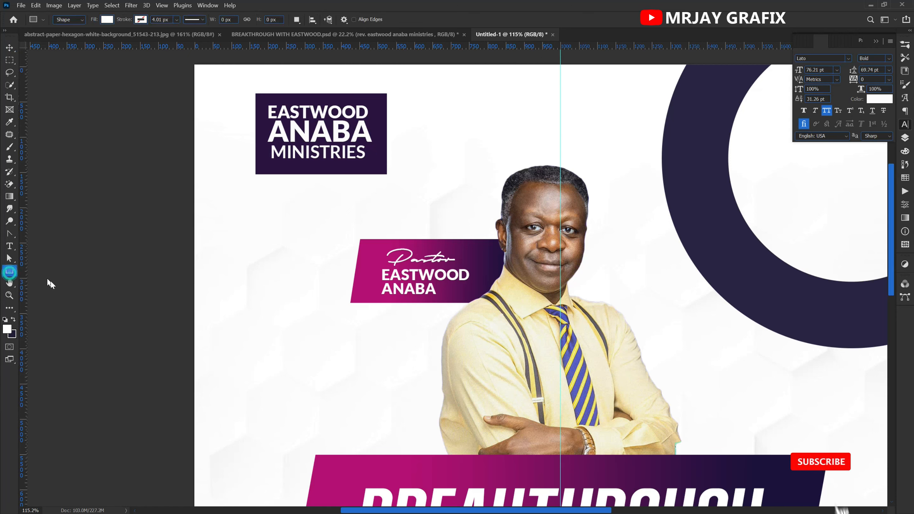
click(64, 324)
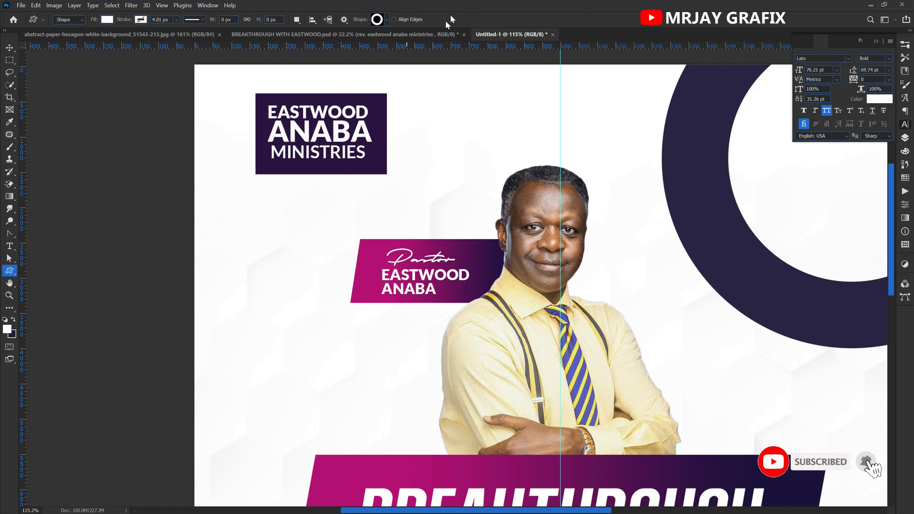
click(387, 19)
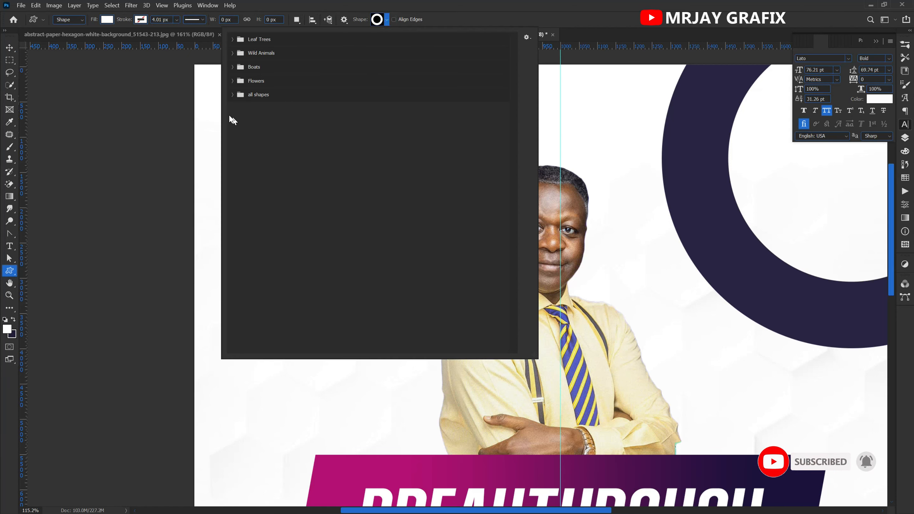
click(233, 94)
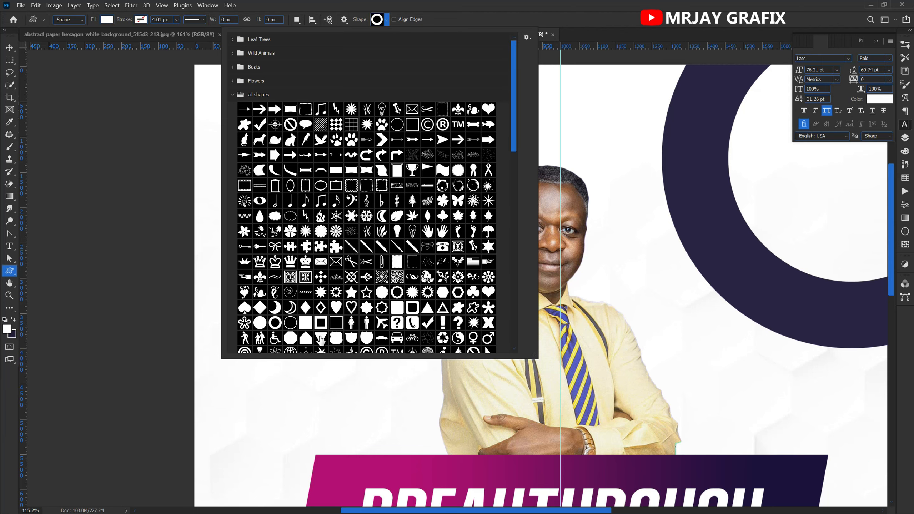
click(320, 337)
click(438, 8)
drag(294, 167, 326, 207)
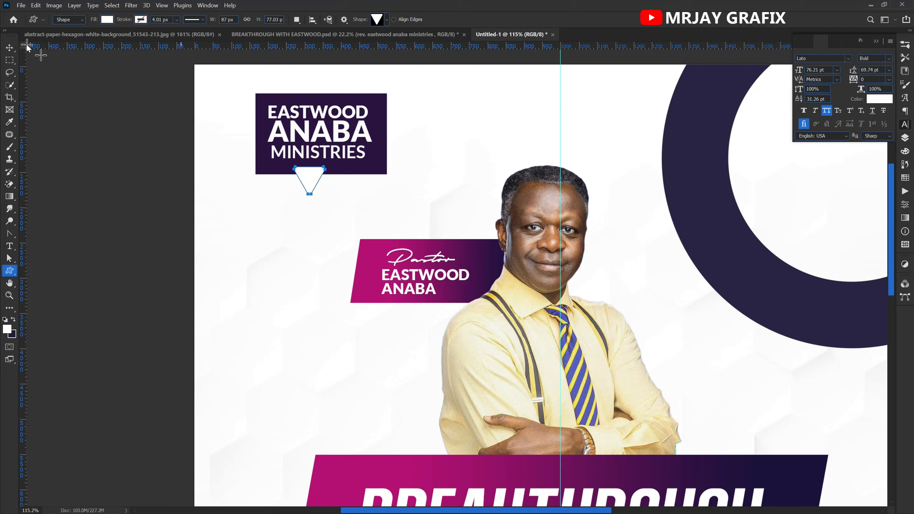
click(9, 47)
drag(311, 183, 317, 182)
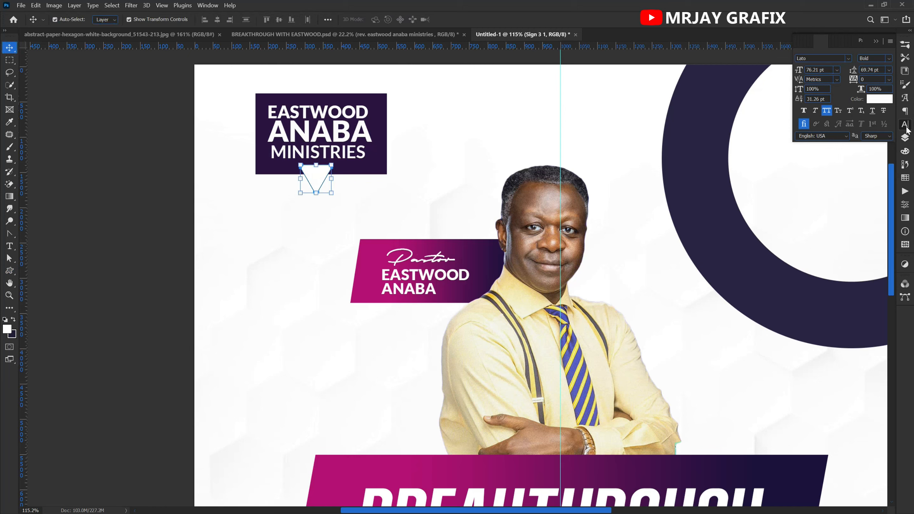
- Fill the triangle with the dark purple (#2b1444) sampled from the ministries heading's rectangle
click(904, 138)
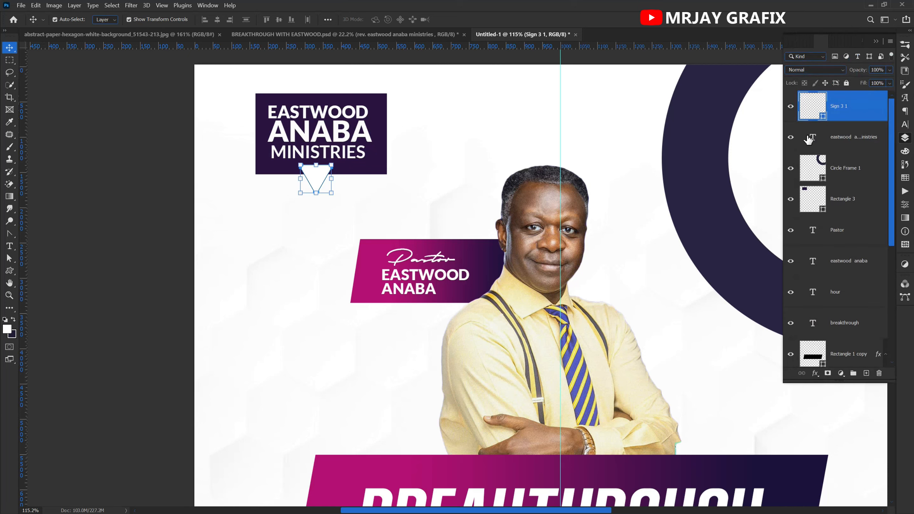
double_click(823, 119)
click(374, 150)
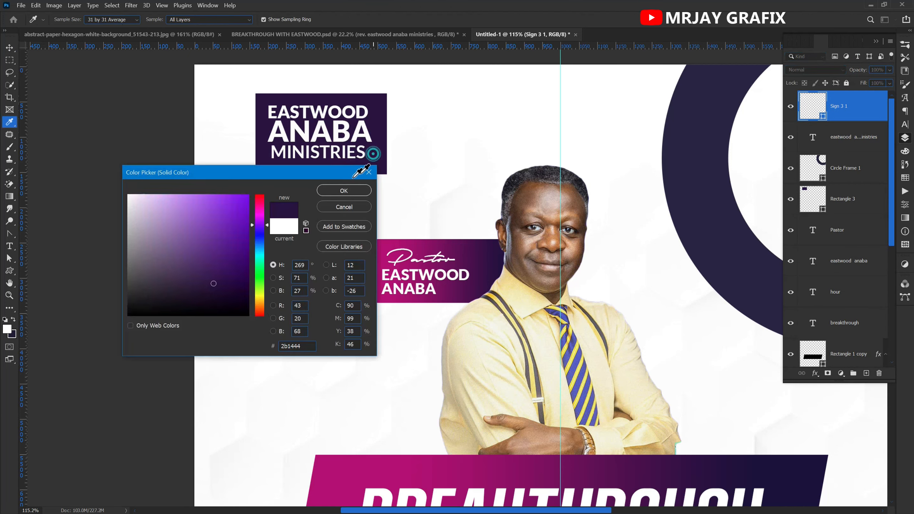
click(347, 194)
click(126, 262)
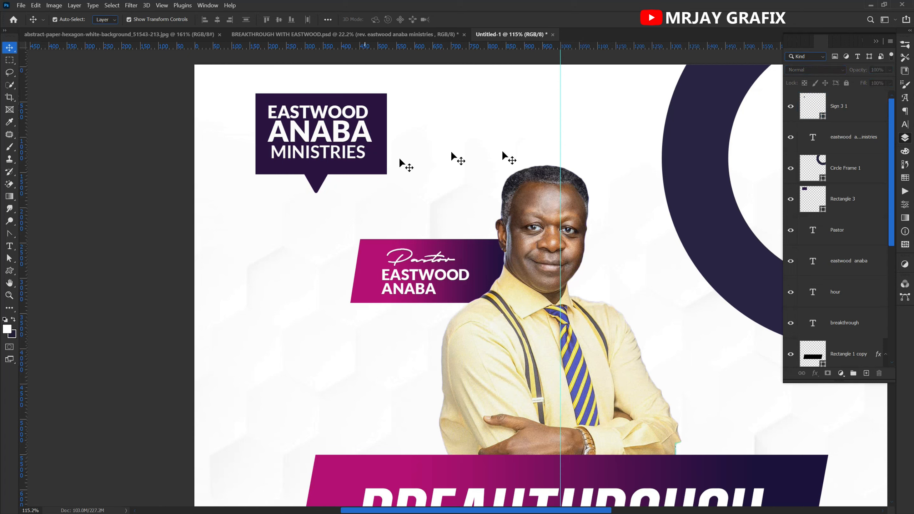
- Merge the triangle and the heading rectangle into one speech-bubble layer and move it directly beneath the ministries heading text layer
click(311, 184)
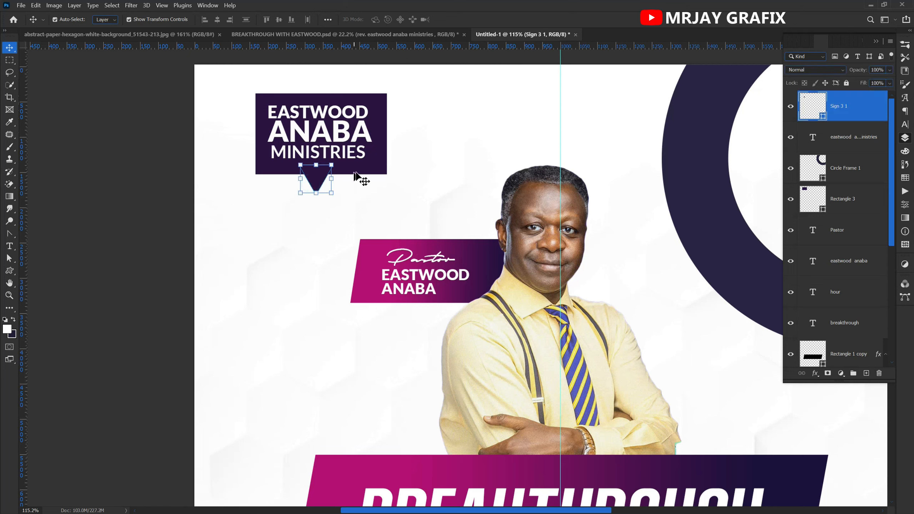
shift+click(371, 170)
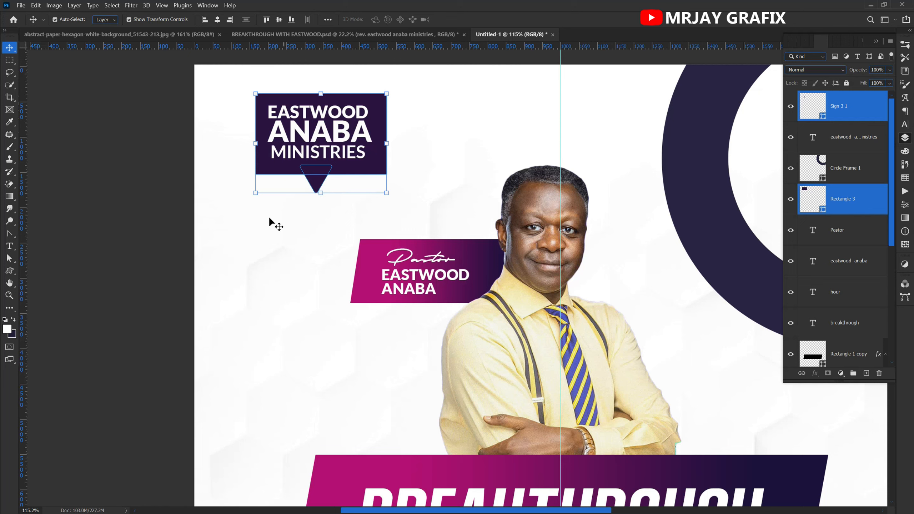
key(ctrl)
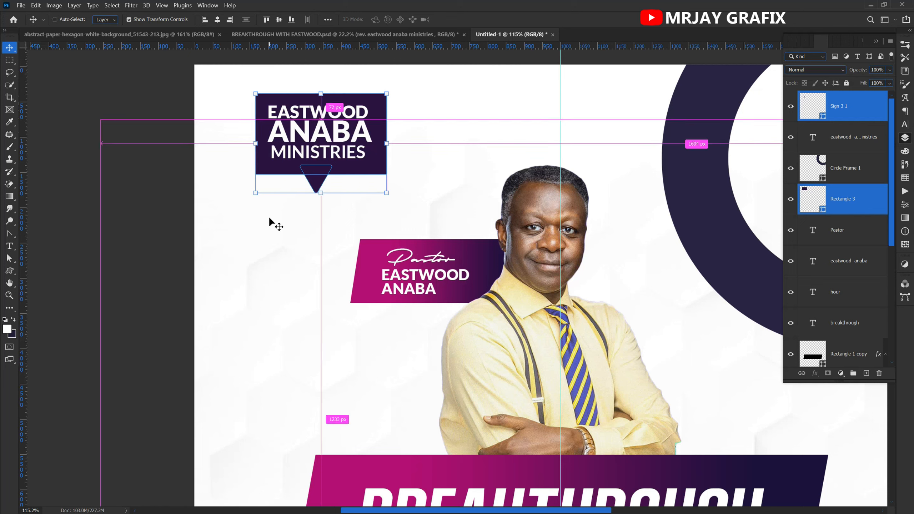
key(ctrl+g)
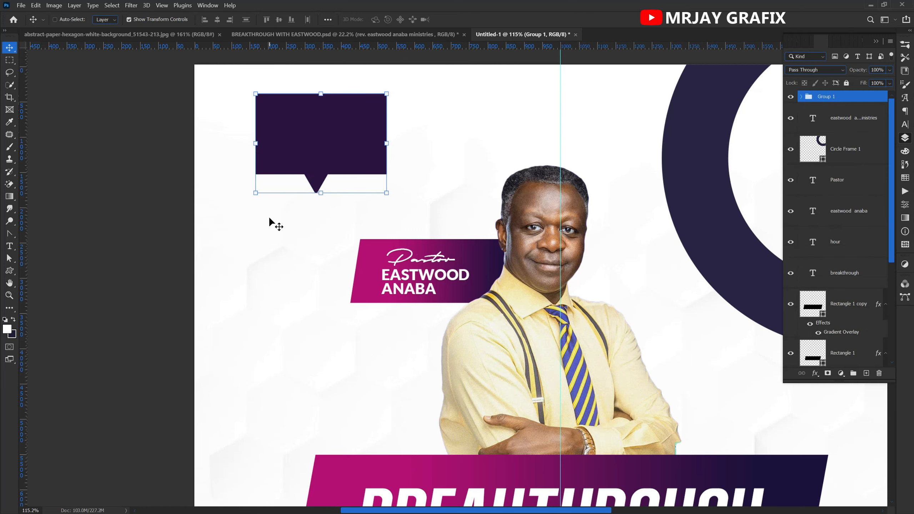
key(ctrl+e)
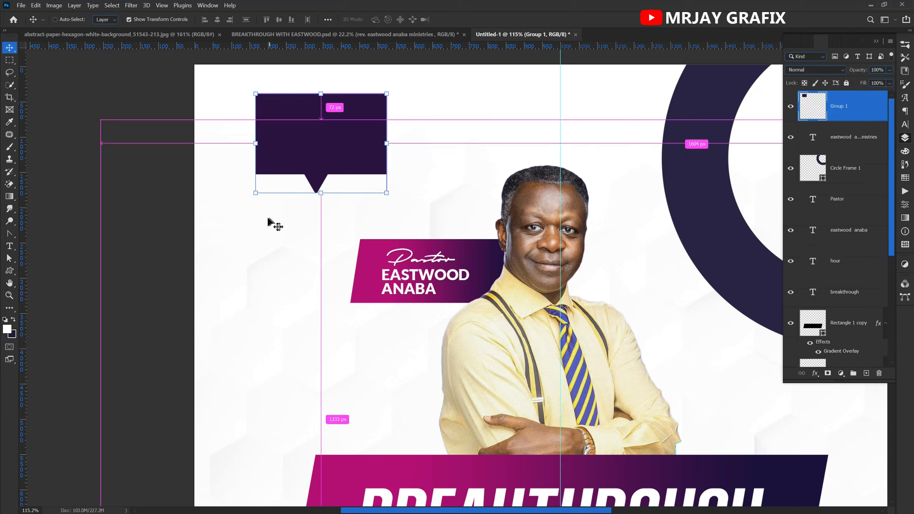
drag(835, 121, 837, 155)
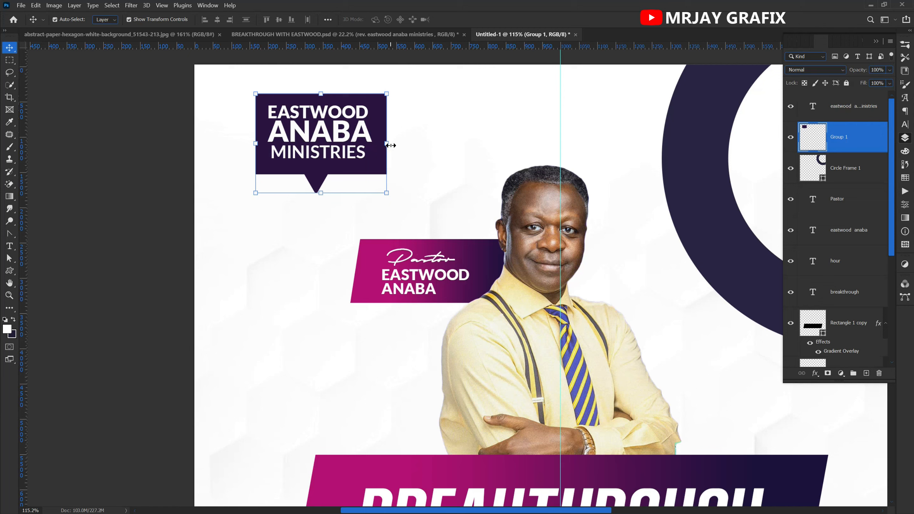
- Apply a Perspective transform to the speech bubble so its right edge is slightly taller than its left edge
key(ctrl+t)
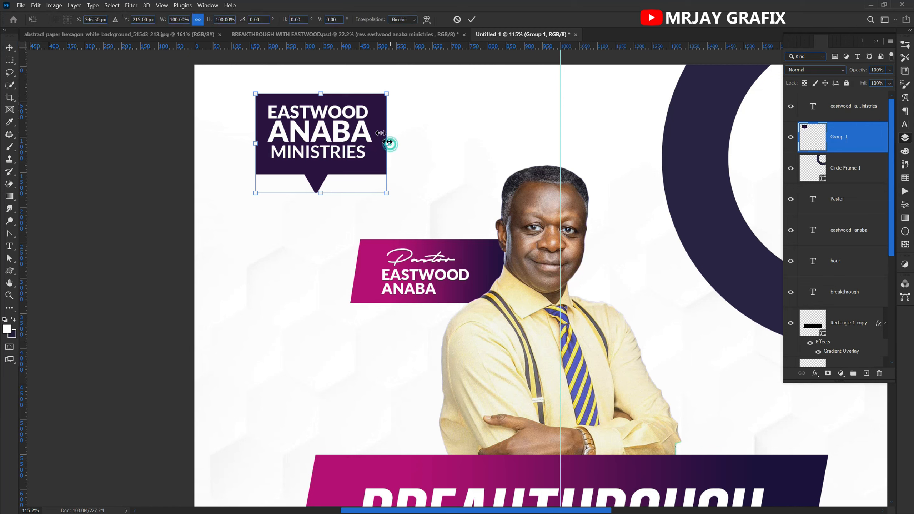
right_click(372, 102)
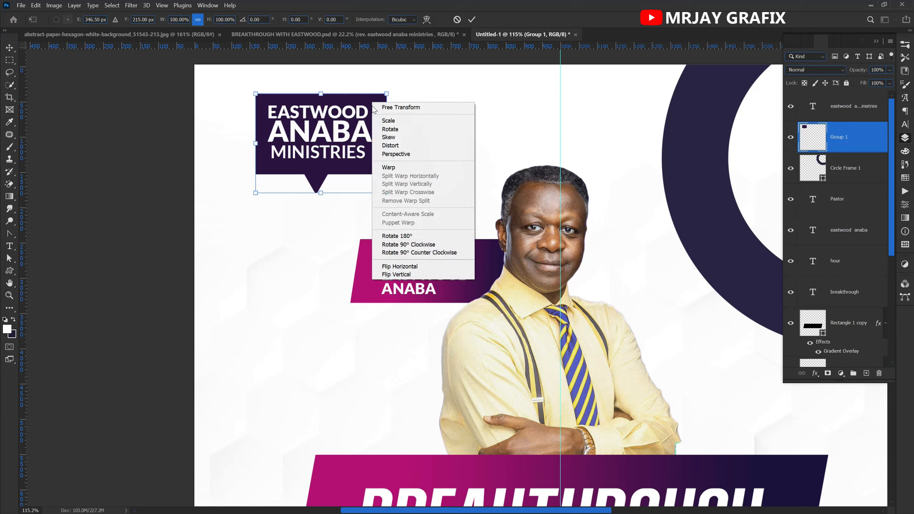
click(406, 157)
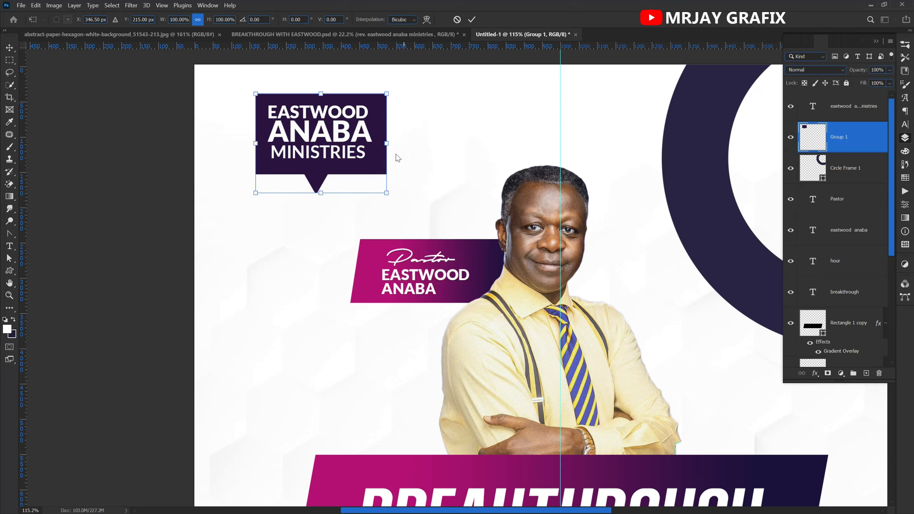
drag(386, 96, 386, 87)
click(472, 20)
- Shift the ministries heading text slightly up inside the speech bubble and skew it horizontally by 2.23°
click(331, 154)
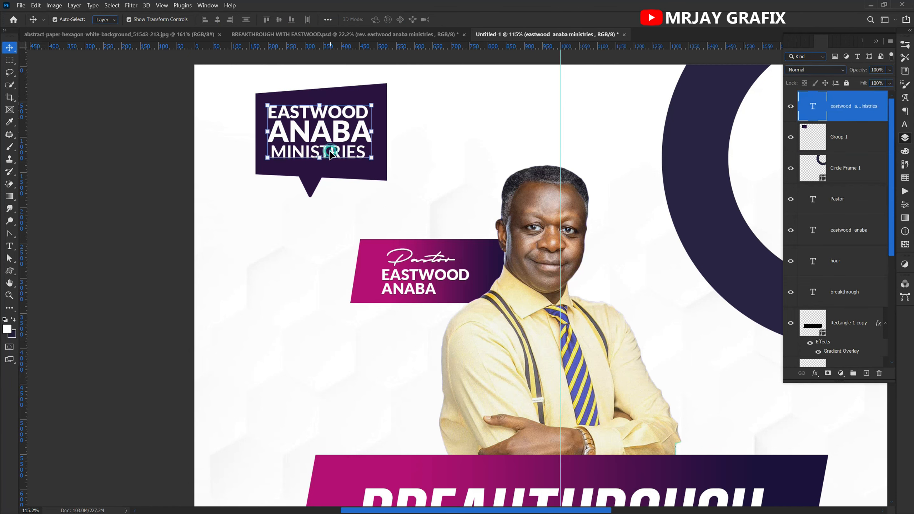
drag(369, 159, 373, 165)
right_click(350, 138)
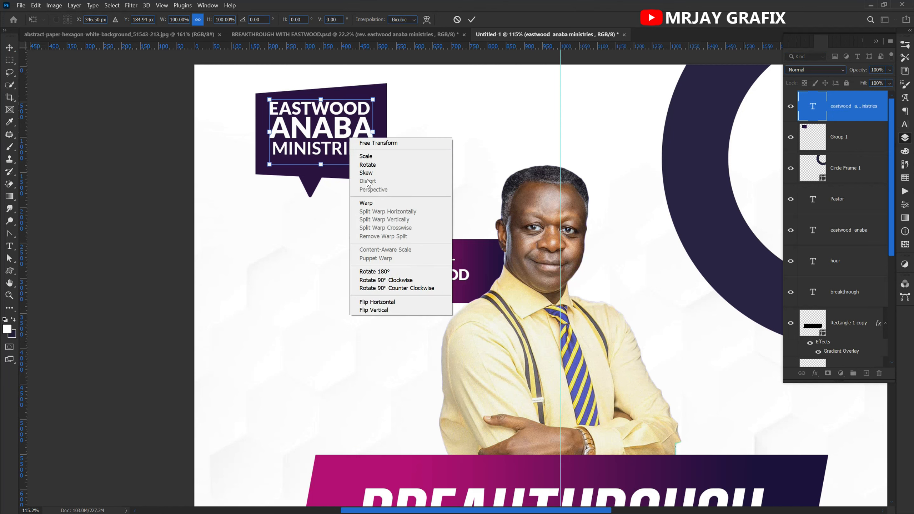
click(369, 173)
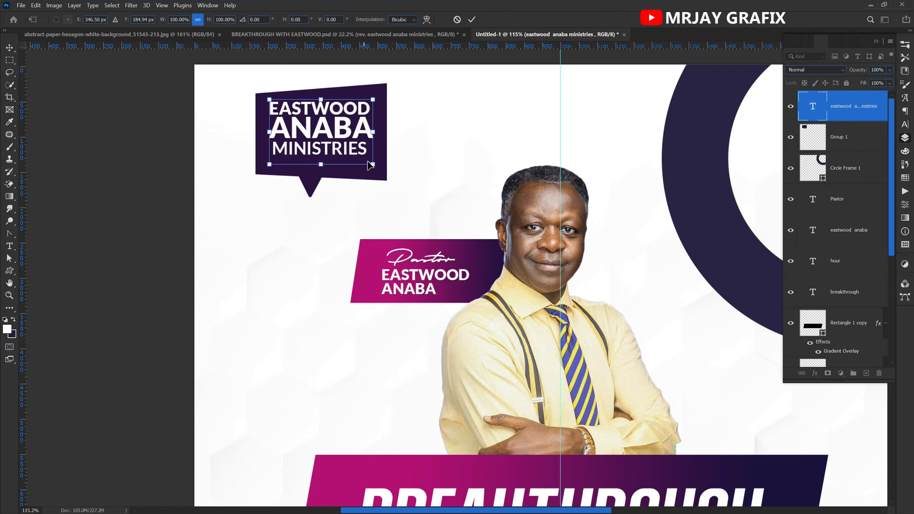
drag(373, 166, 376, 165)
click(473, 23)
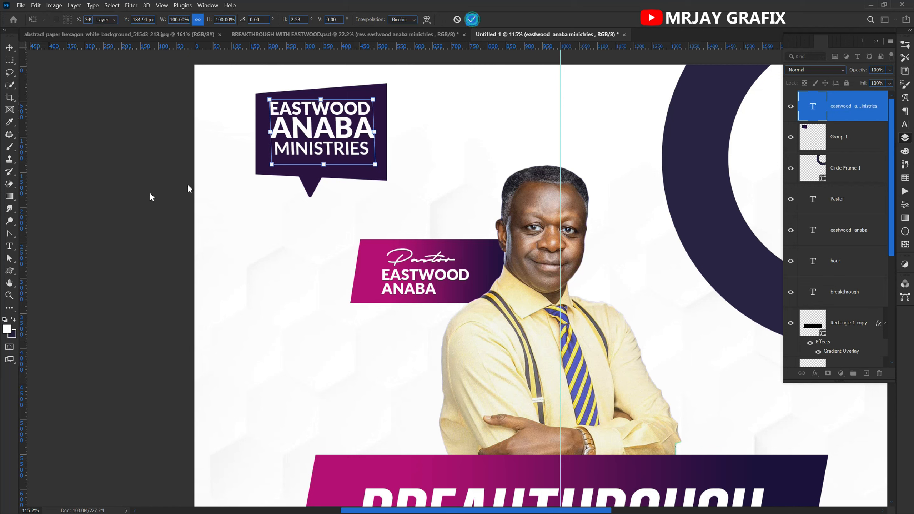
- Scale down the speech bubble and its heading text together, keeping them near the flyer's upper-left edge
click(106, 177)
drag(358, 239, 302, 162)
click(176, 205)
click(170, 199)
scroll(216, 154, down, 4)
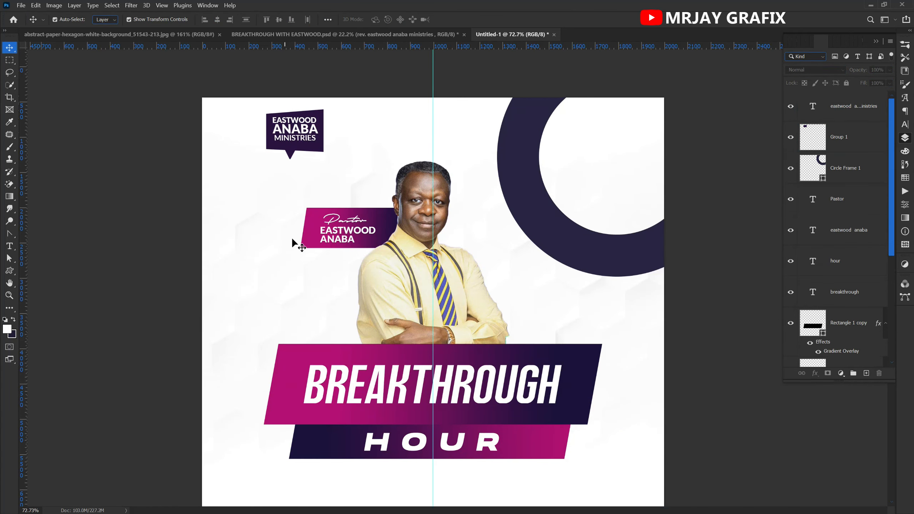
scroll(291, 241, down, 1)
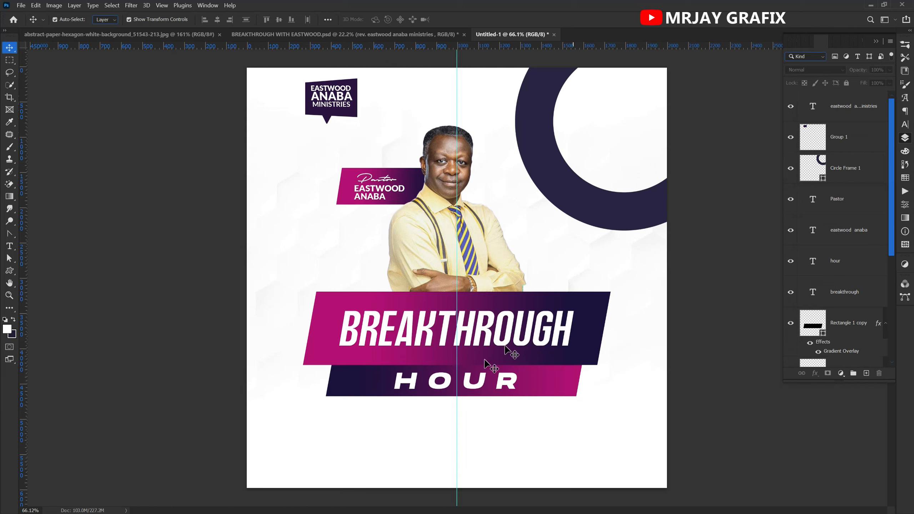
click(427, 236)
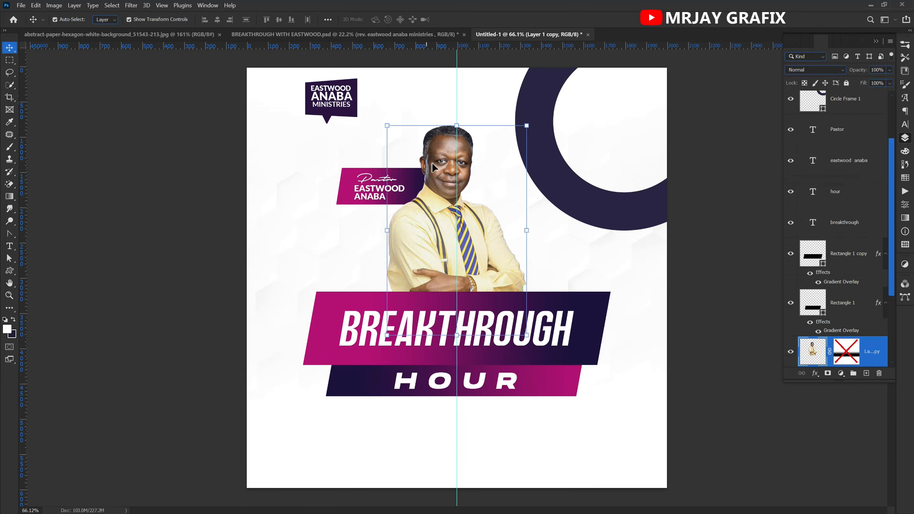
click(204, 245)
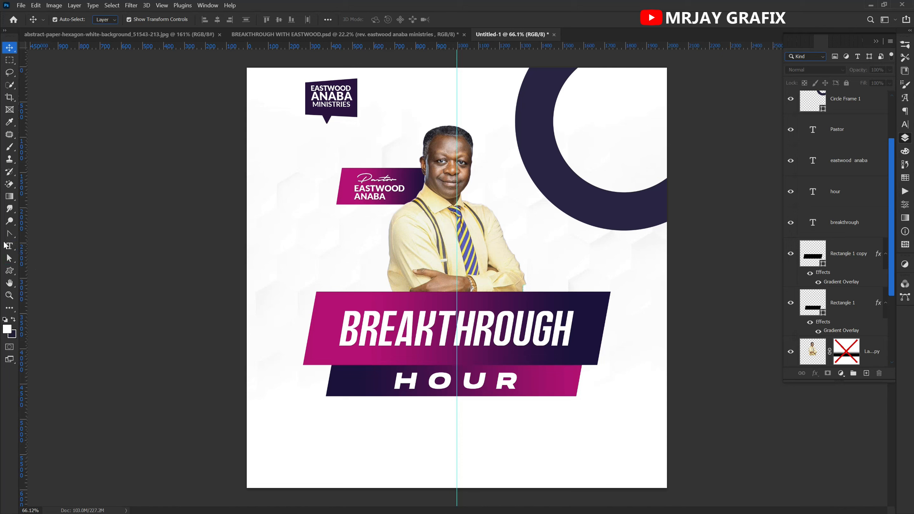
click(9, 246)
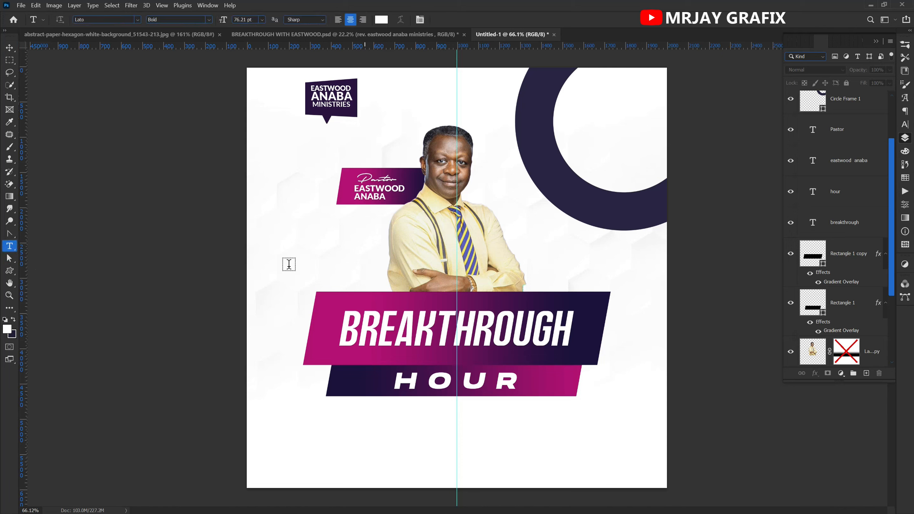
click(9, 48)
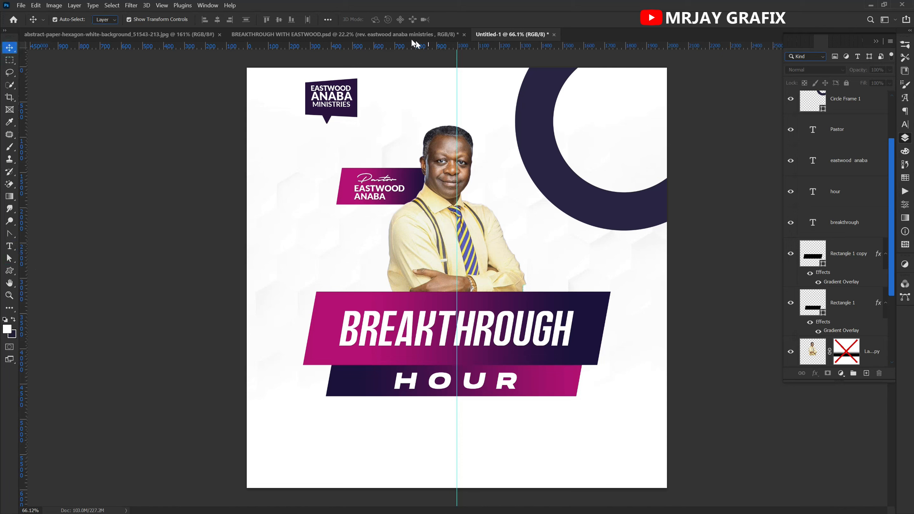
- Try to bring the THIS & EVERY FRIDAY text from the older Breakthrough flyer document into the new flyer
click(407, 35)
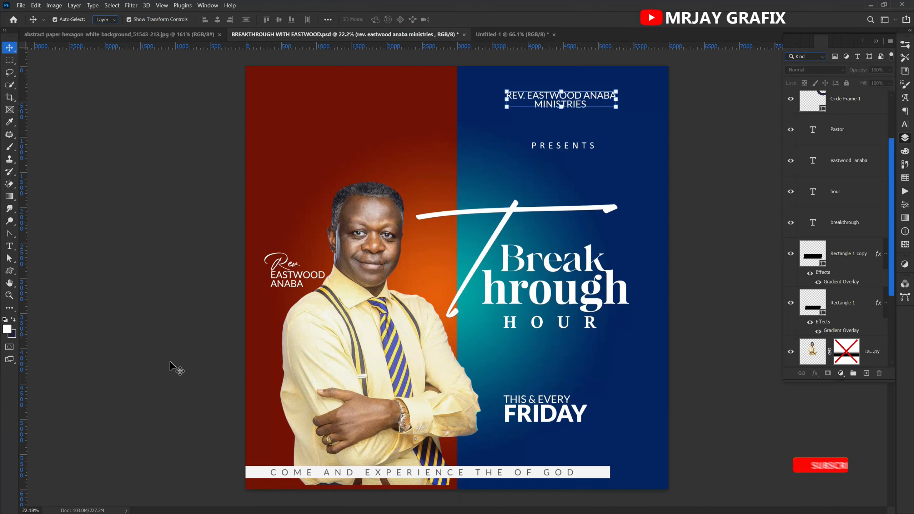
click(528, 417)
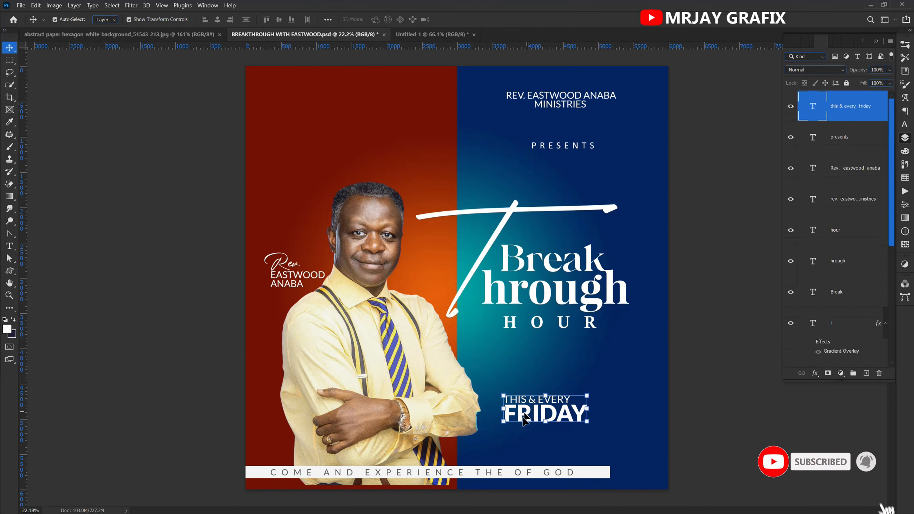
drag(525, 418, 483, 62)
drag(576, 371, 563, 396)
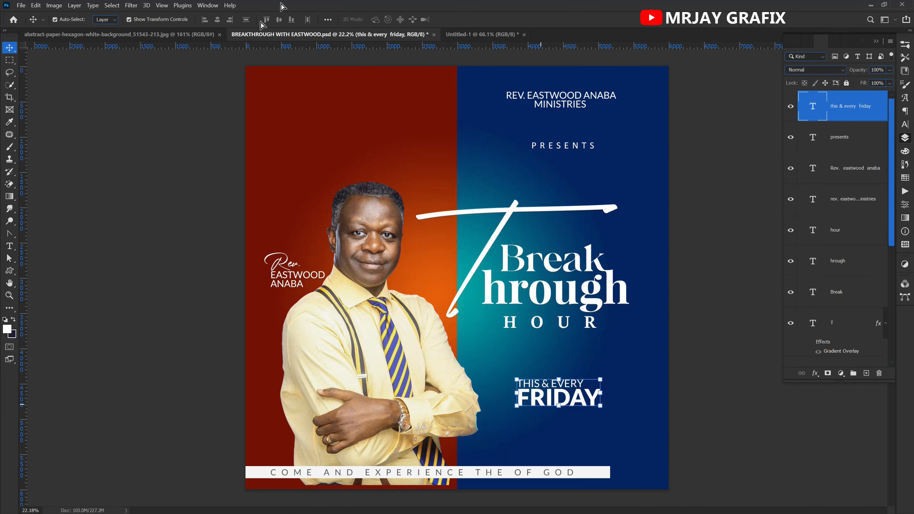
click(468, 35)
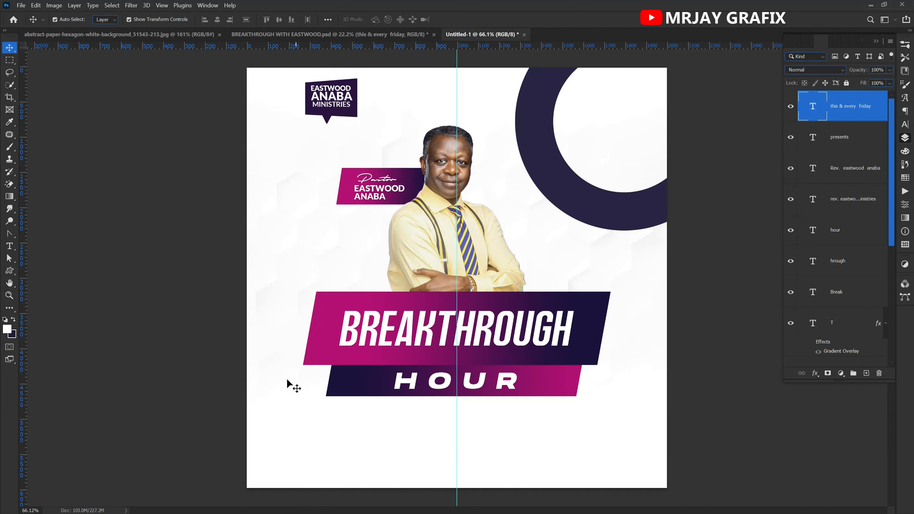
- Start a new text line below the HOUR banner and set its colour to near-black 0a0a0b
click(9, 247)
click(375, 440)
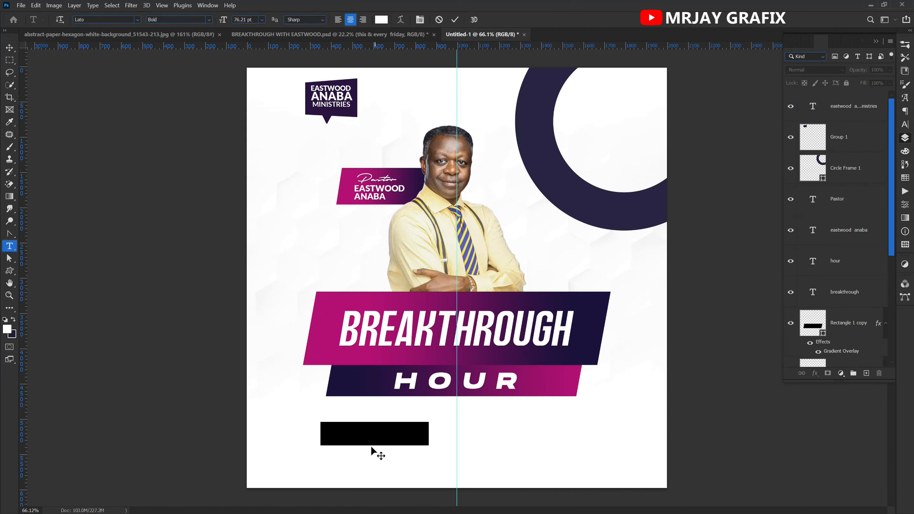
click(382, 20)
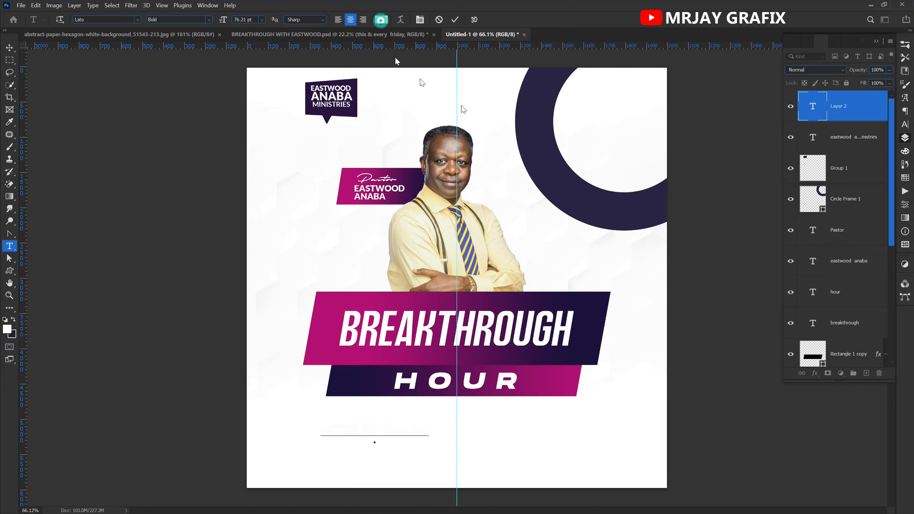
click(566, 191)
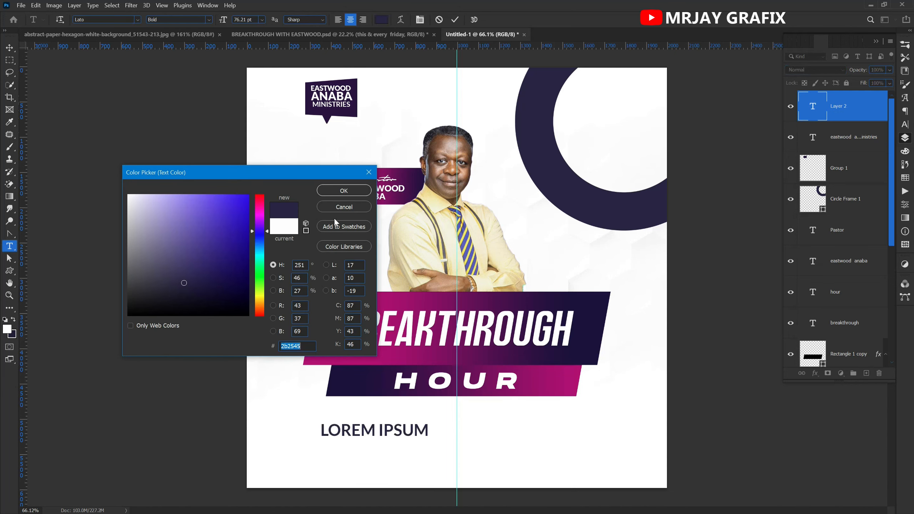
click(142, 310)
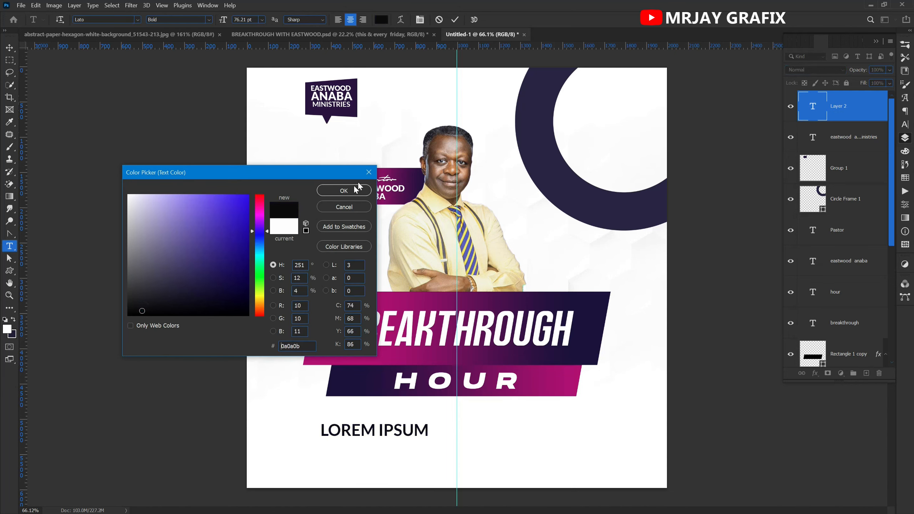
click(344, 191)
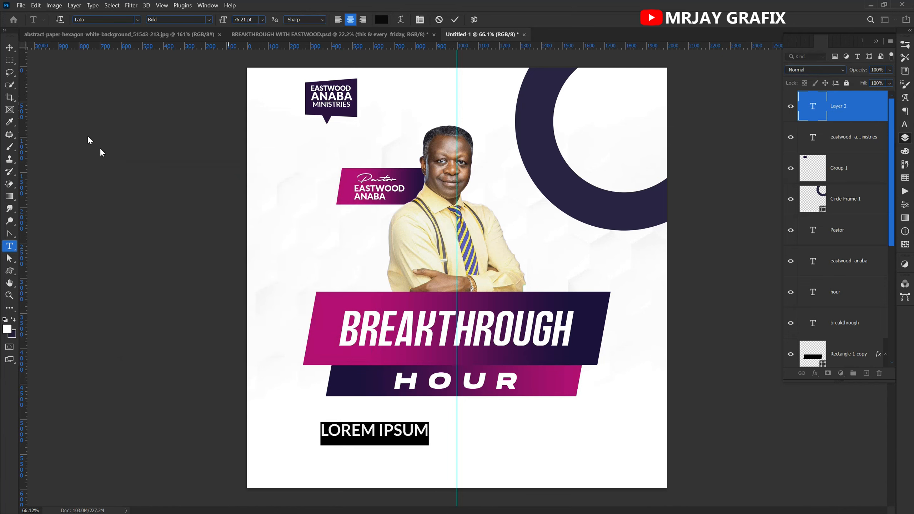
- Centre the placeholder text on the guide beneath the HOUR banner and replace its wording with 26-29 SEPT
click(9, 49)
drag(368, 431, 425, 426)
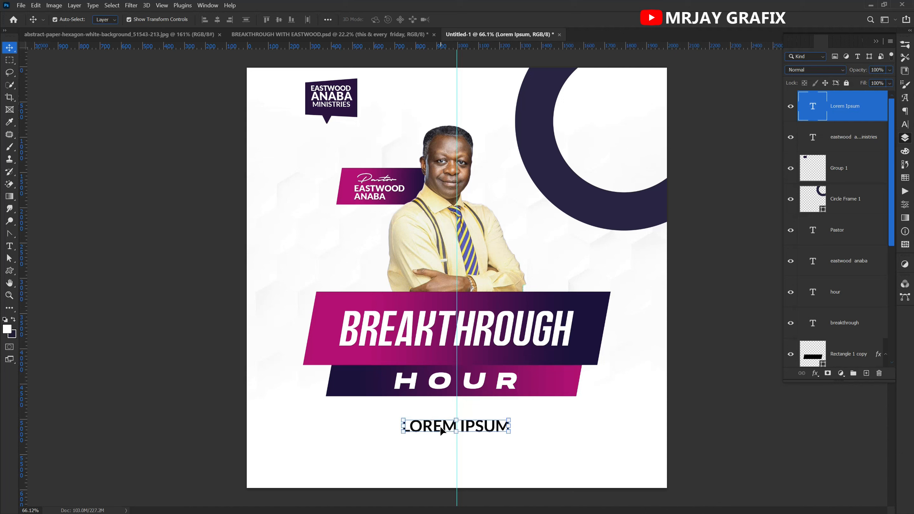
double_click(441, 429)
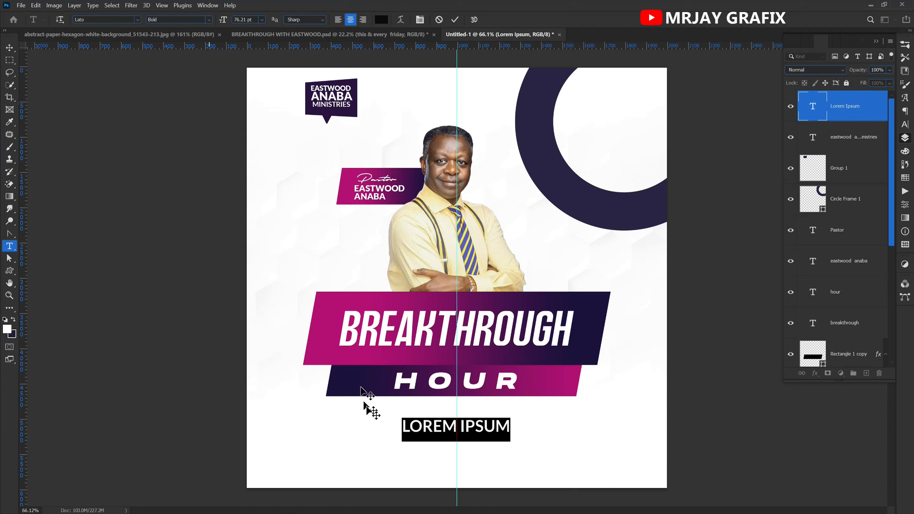
text(2)
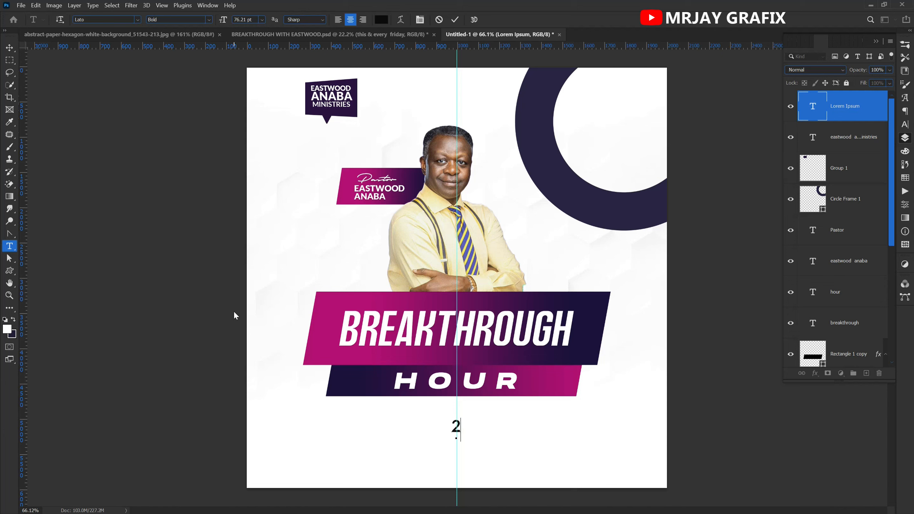
text(6-29 SEPT)
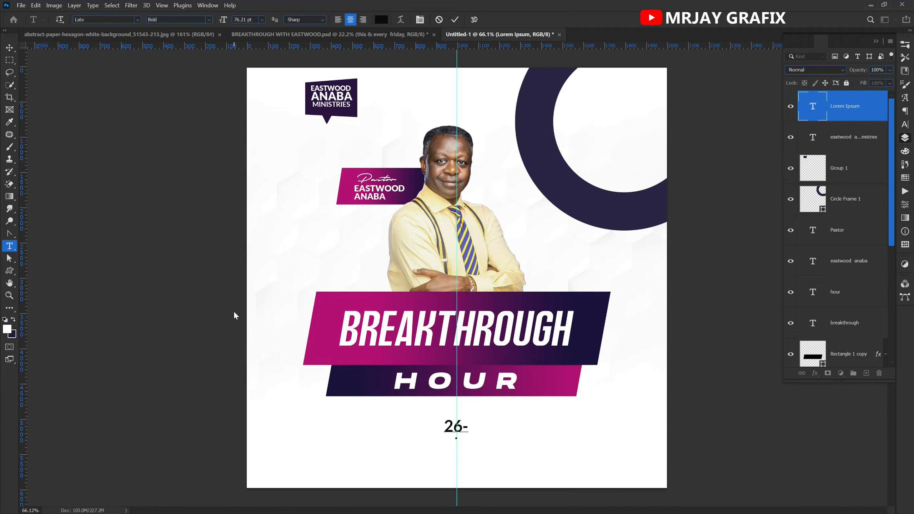
text(29 SEPT)
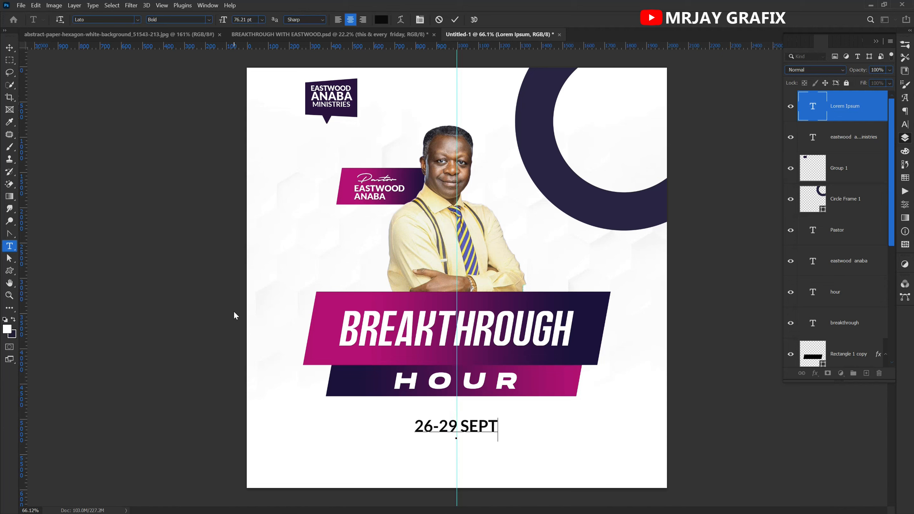
click(81, 200)
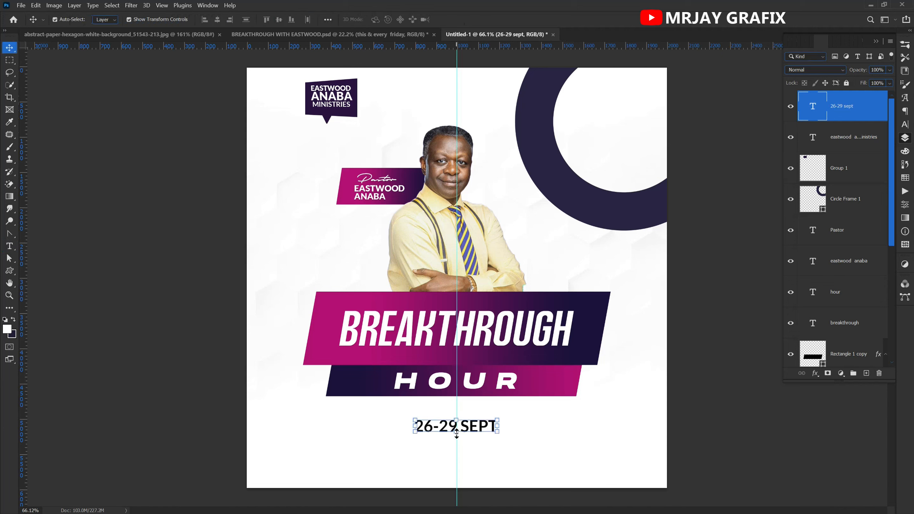
- Enlarge the 26-29 SEPT text to about 136 pt and shift it slightly up beneath the HOUR banner
key(ctrl+t)
drag(456, 433, 455, 451)
key(Return)
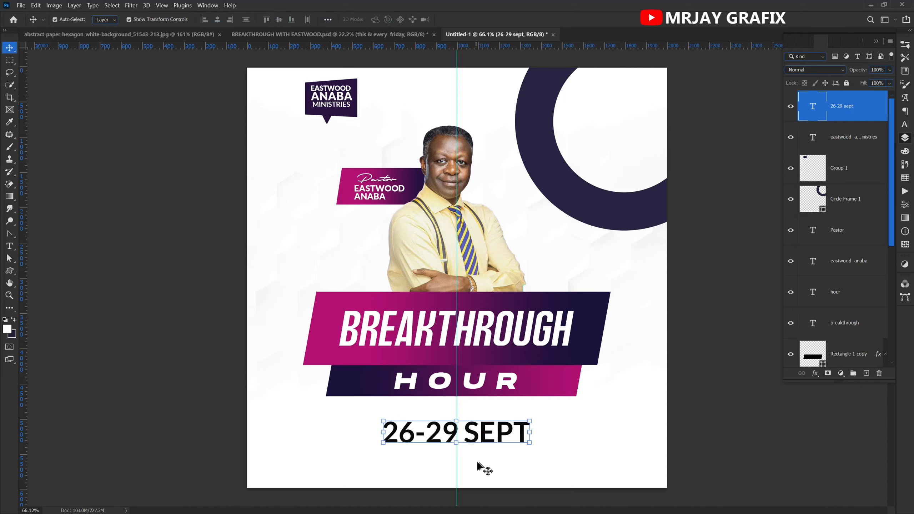
click(428, 464)
drag(440, 443, 438, 439)
click(388, 463)
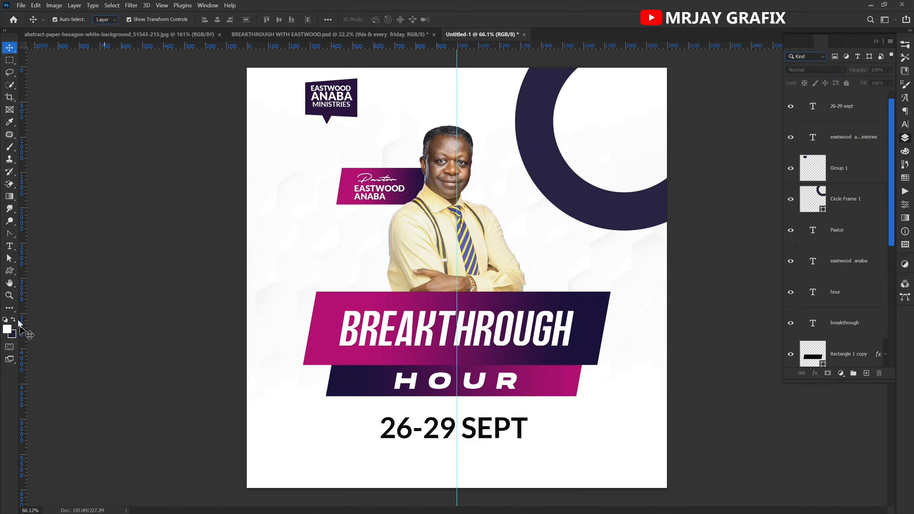
- Add a text line reading COME SE THE POWER OF GOD below the date, near the flyer's lower edge
click(10, 246)
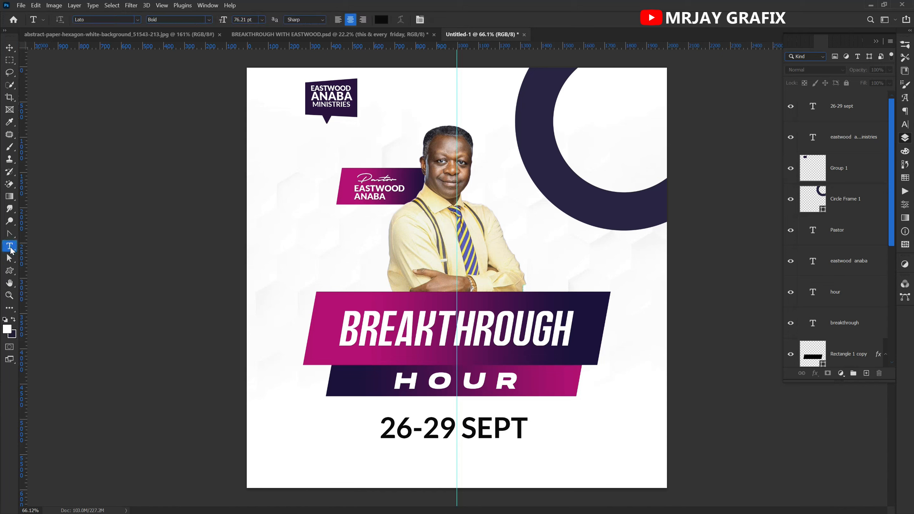
click(326, 469)
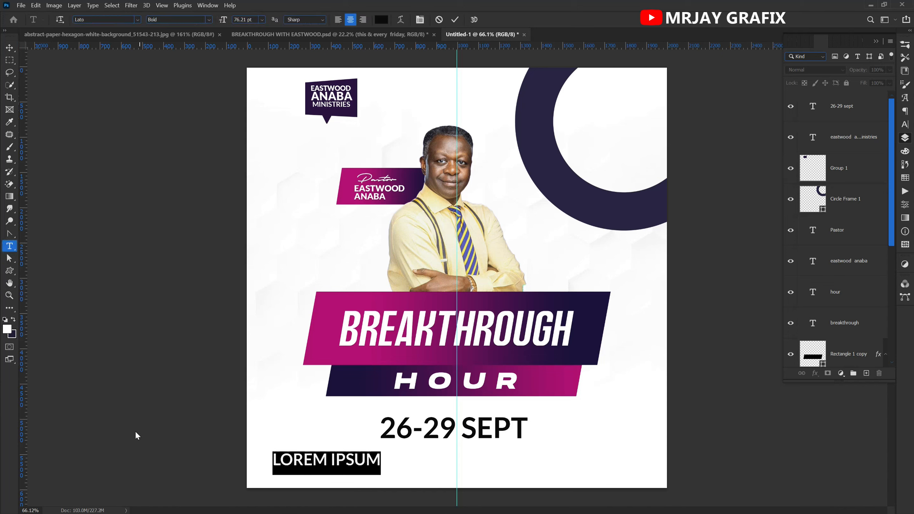
text(COME)
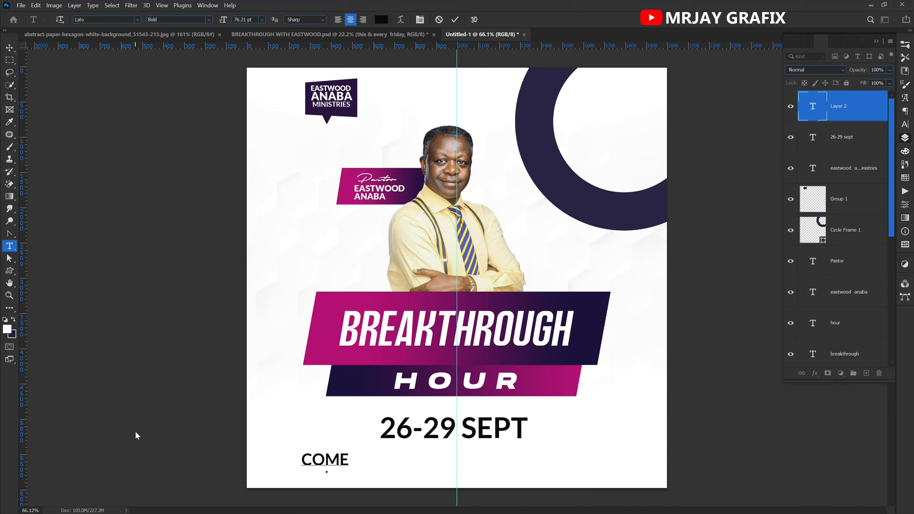
text( SE T)
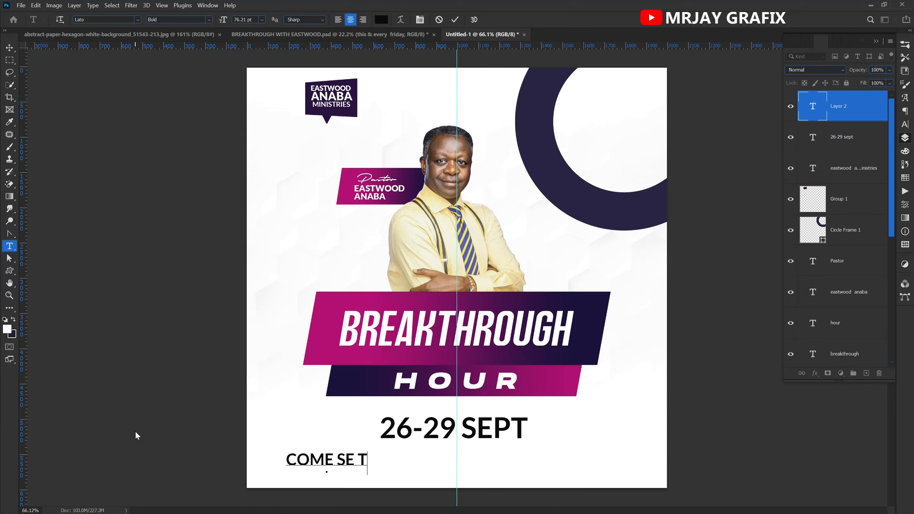
text(HE POW)
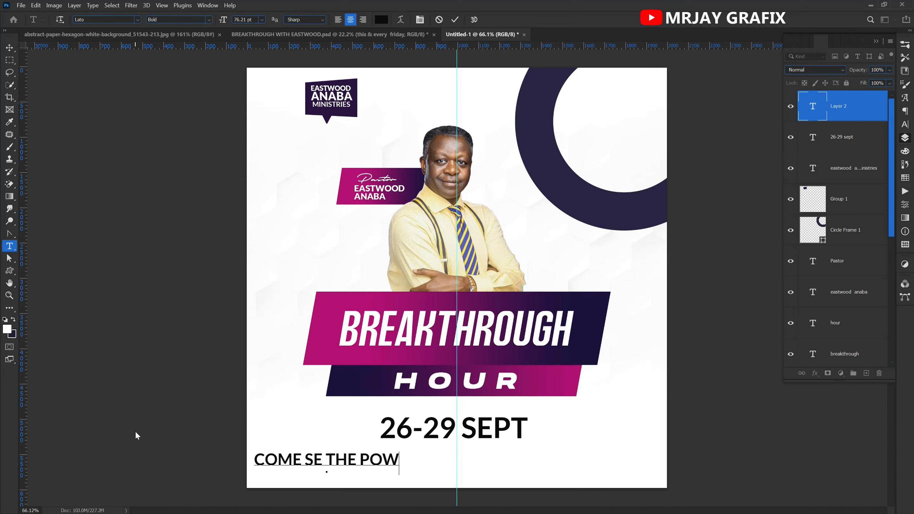
text(ER OF )
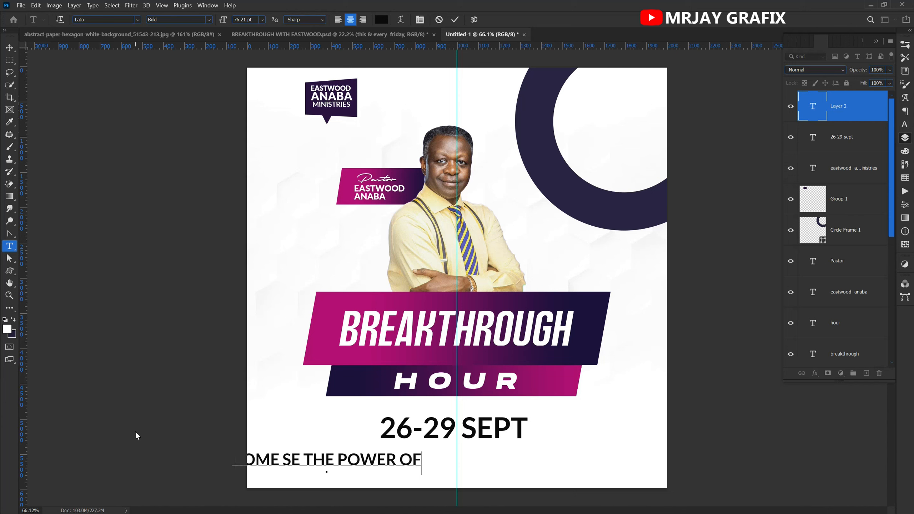
text(GOD)
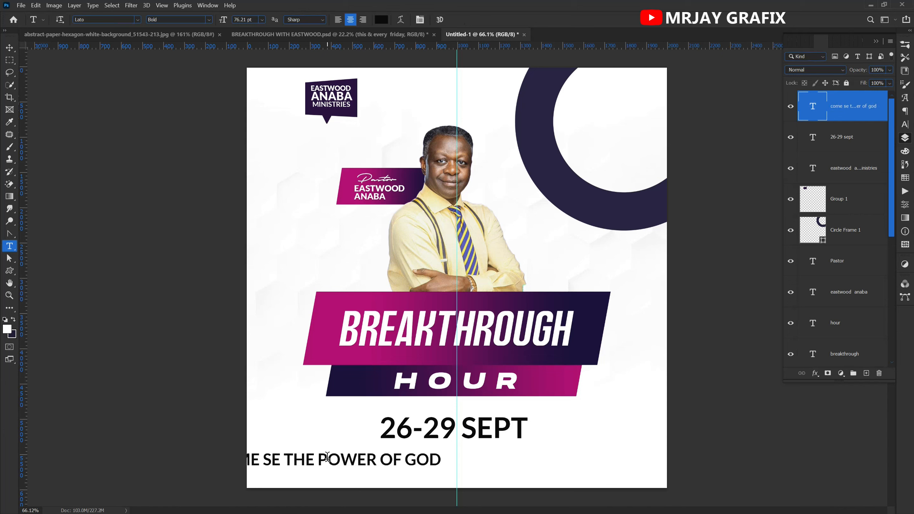
key(ctrl+Return)
- Scale the COME SE THE POWER OF GOD line down to about 60 pt and centre it beneath the date
key(c)
key(v)
drag(290, 454, 444, 471)
key(Return)
drag(382, 468, 422, 468)
key(Return)
- Set the letter tracking of the COME SE THE POWER OF GOD line to 440
click(904, 128)
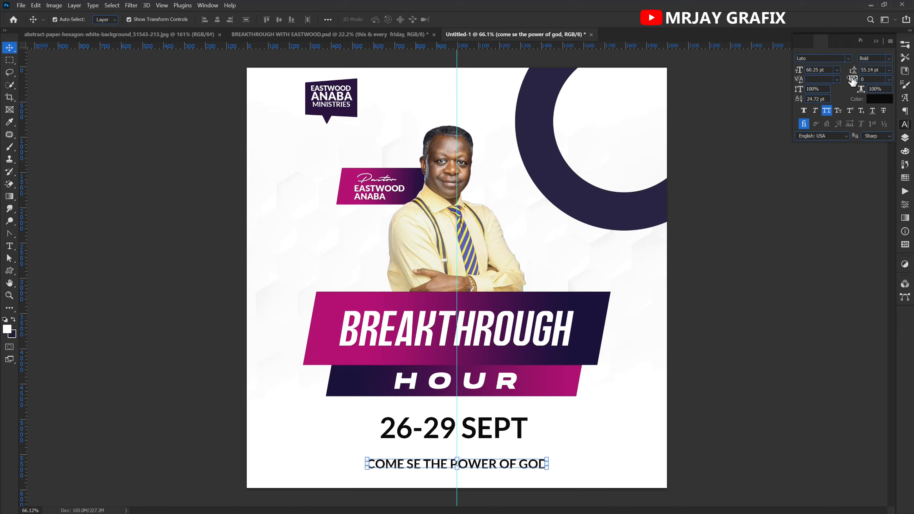
drag(852, 80, 860, 81)
drag(859, 80, 865, 82)
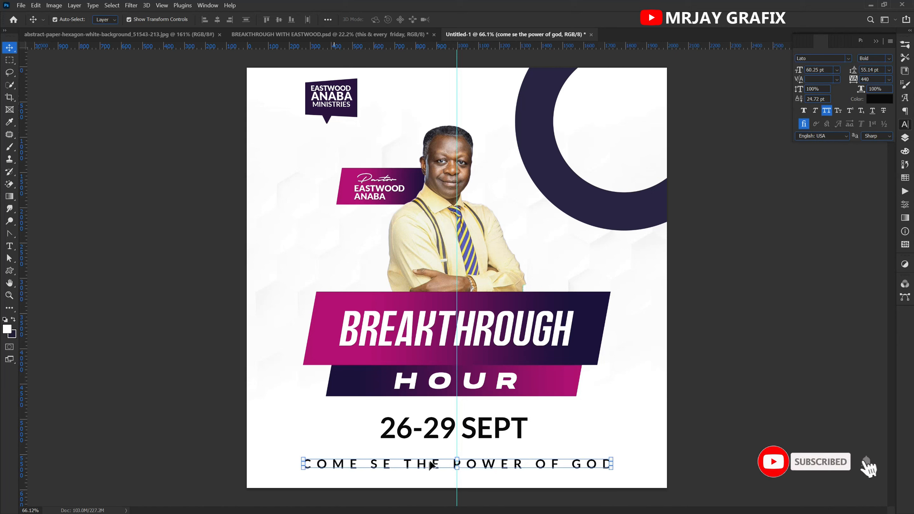
- Scale the tagline under the date to 71.10%, nudging it left onto the centre guide, and widen its letter tracking further
key(ctrl+t)
drag(456, 460, 456, 462)
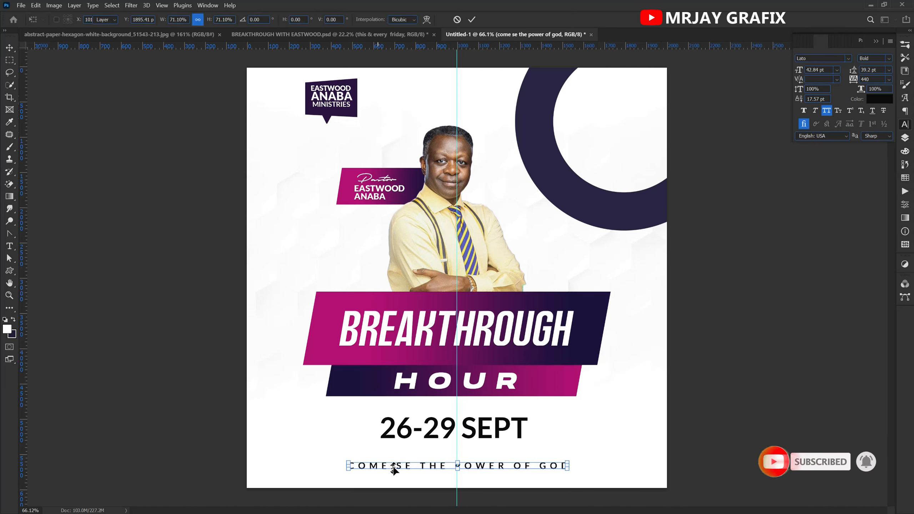
key(Return)
key(Left)
key(Left)
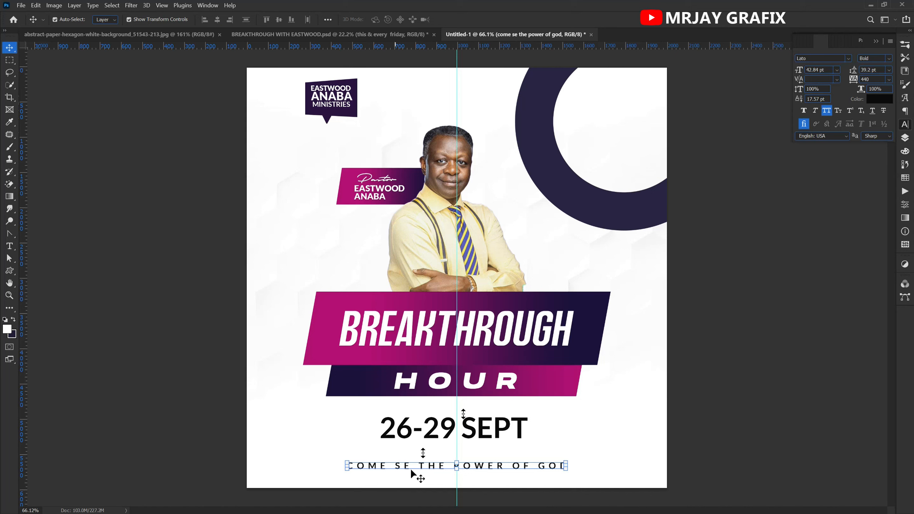
drag(852, 83, 862, 83)
- Move the 26-29 SEPT text slightly down towards the tagline and lower its opacity to 70%
drag(437, 437, 440, 442)
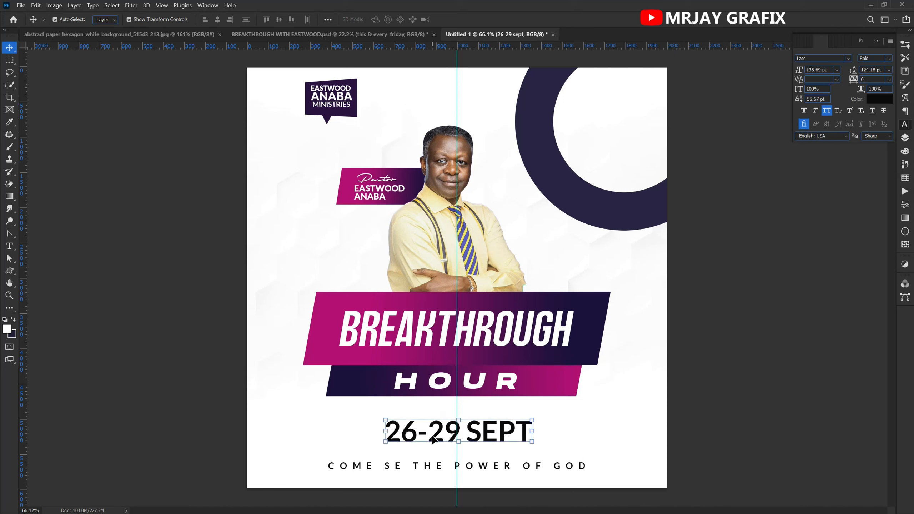
click(409, 439)
key(7)
click(178, 409)
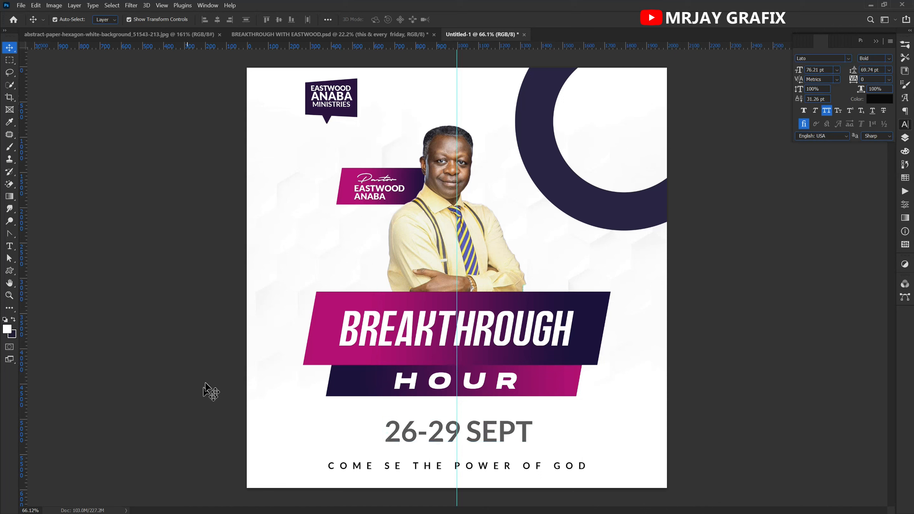